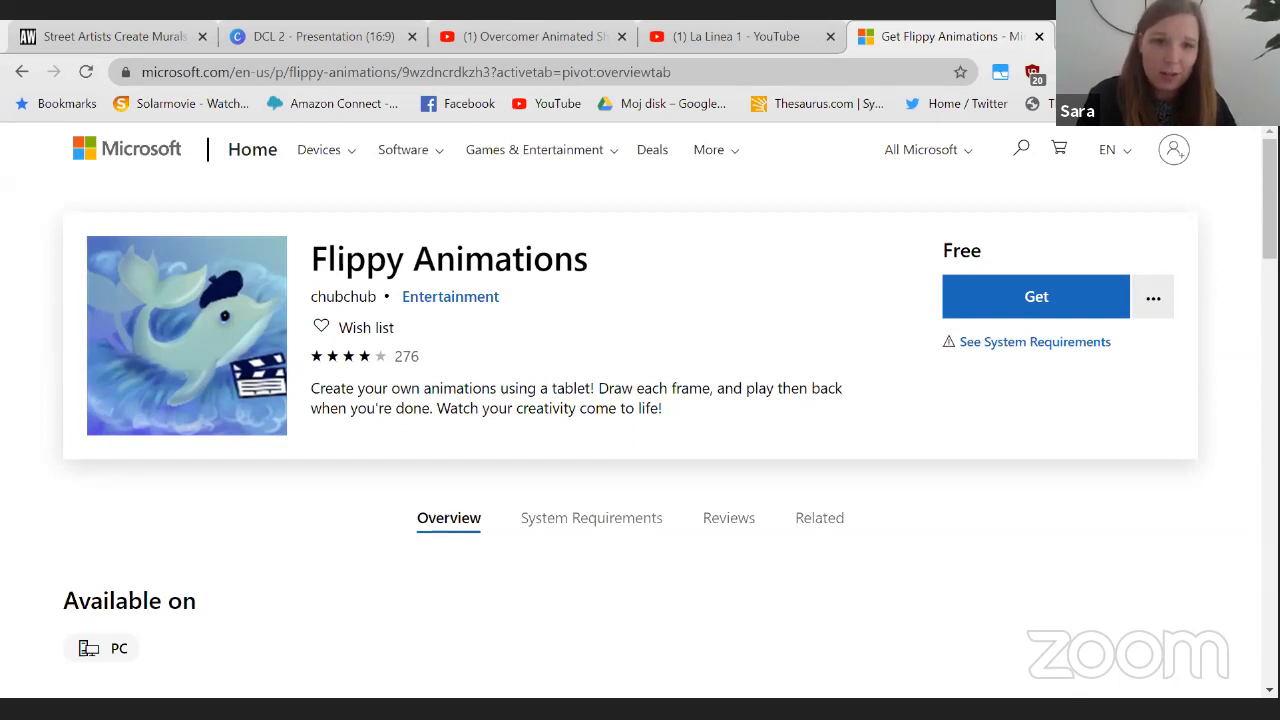
Switch to Flippy Animations, add two blank frames to the animation, and return to frame 1.
{"action": "key", "text": "alt+Tab"}
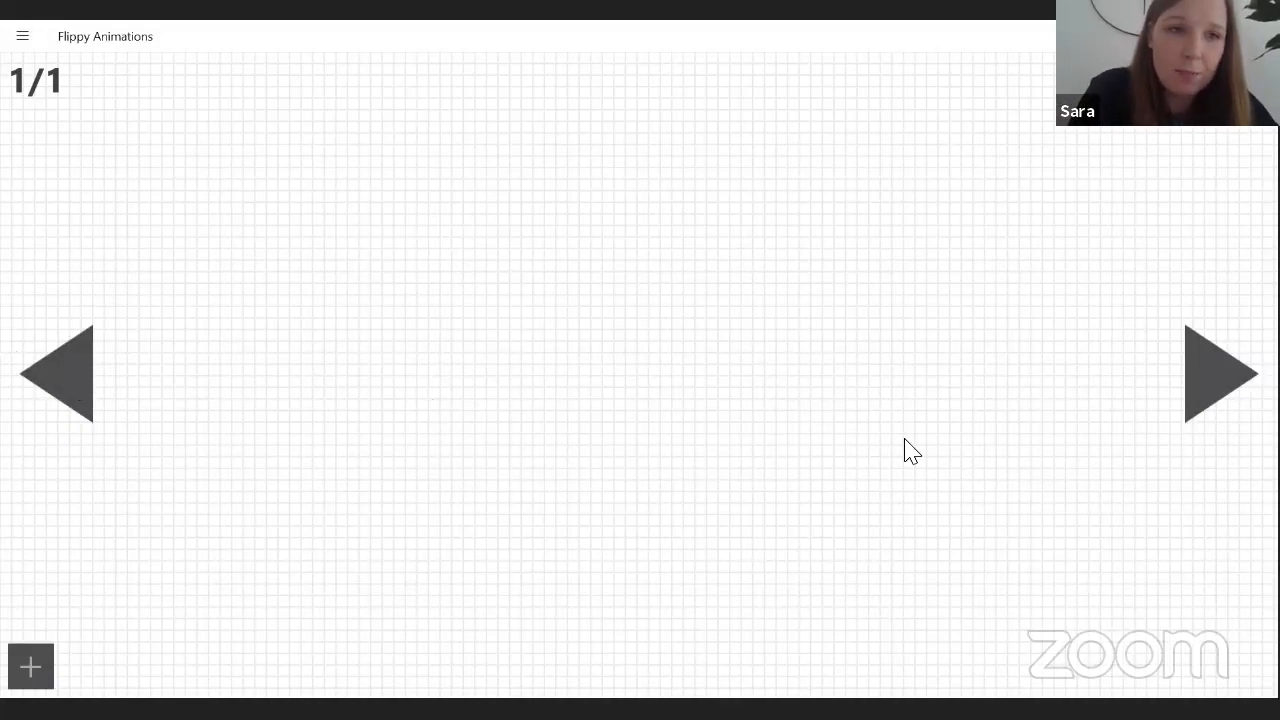
{"action": "left_click", "coordinate": [1220, 400]}
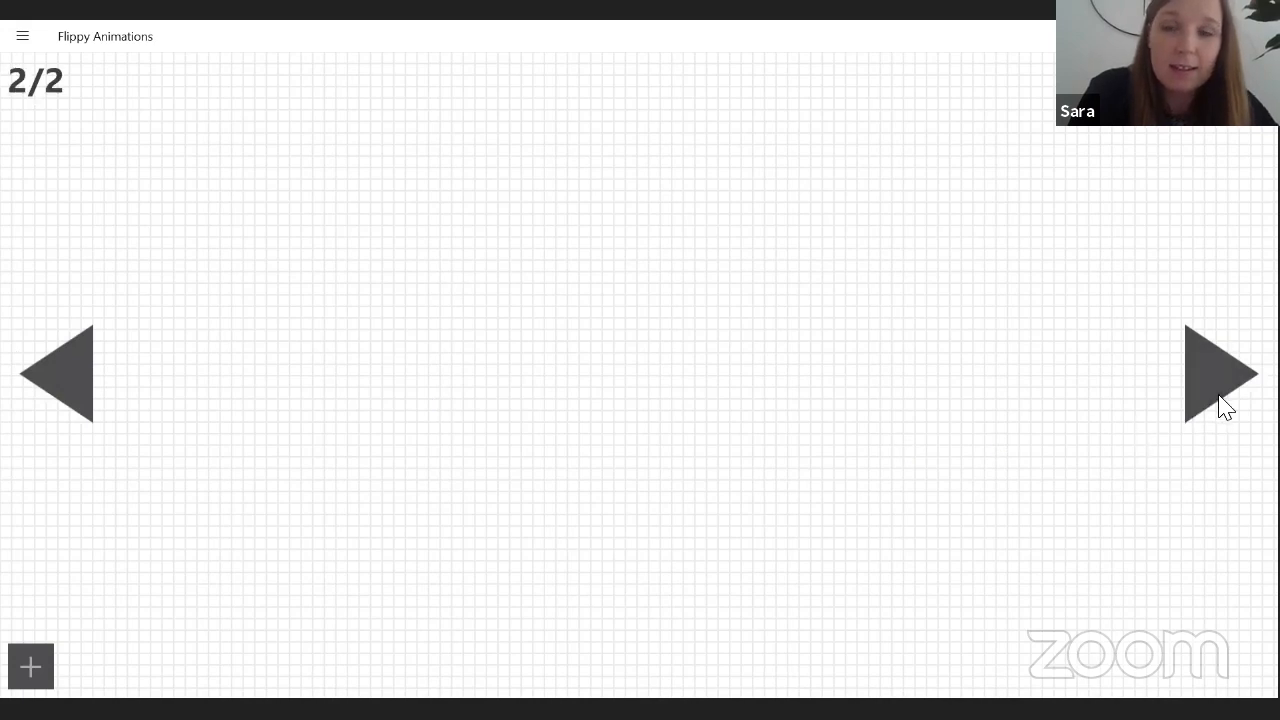
{"action": "left_click", "coordinate": [1222, 403]}
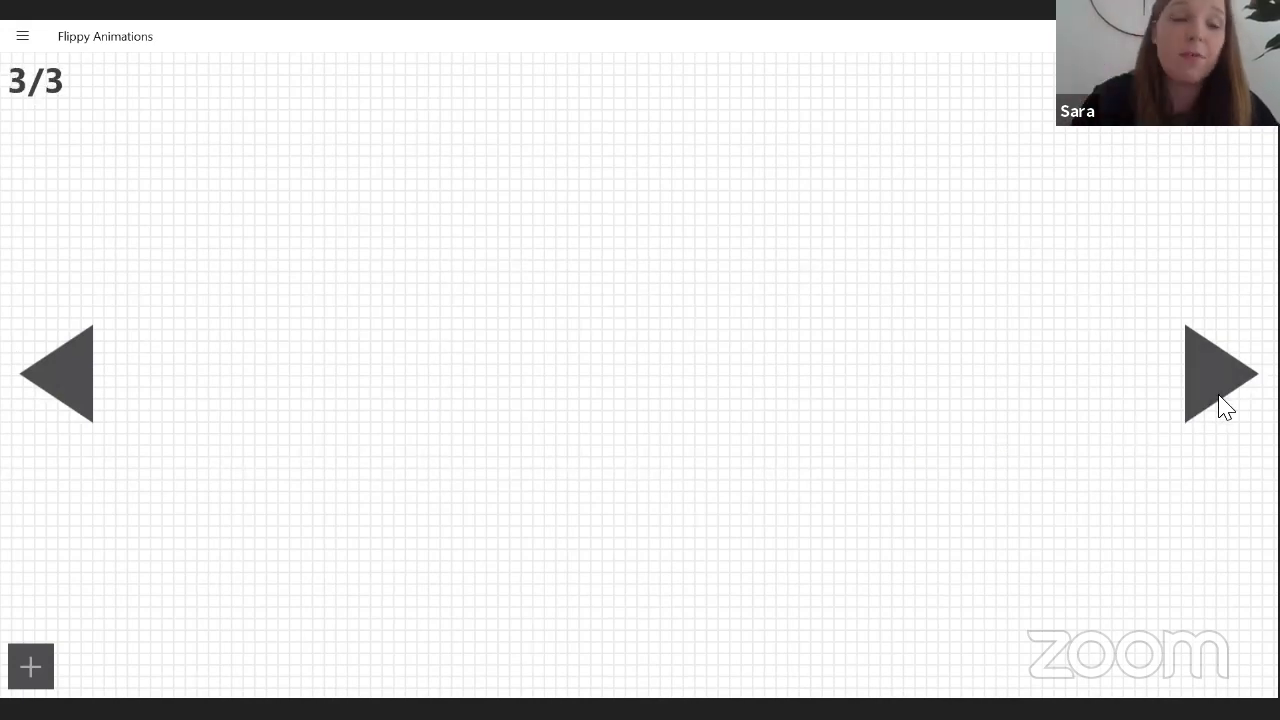
{"action": "left_click", "coordinate": [62, 385]}
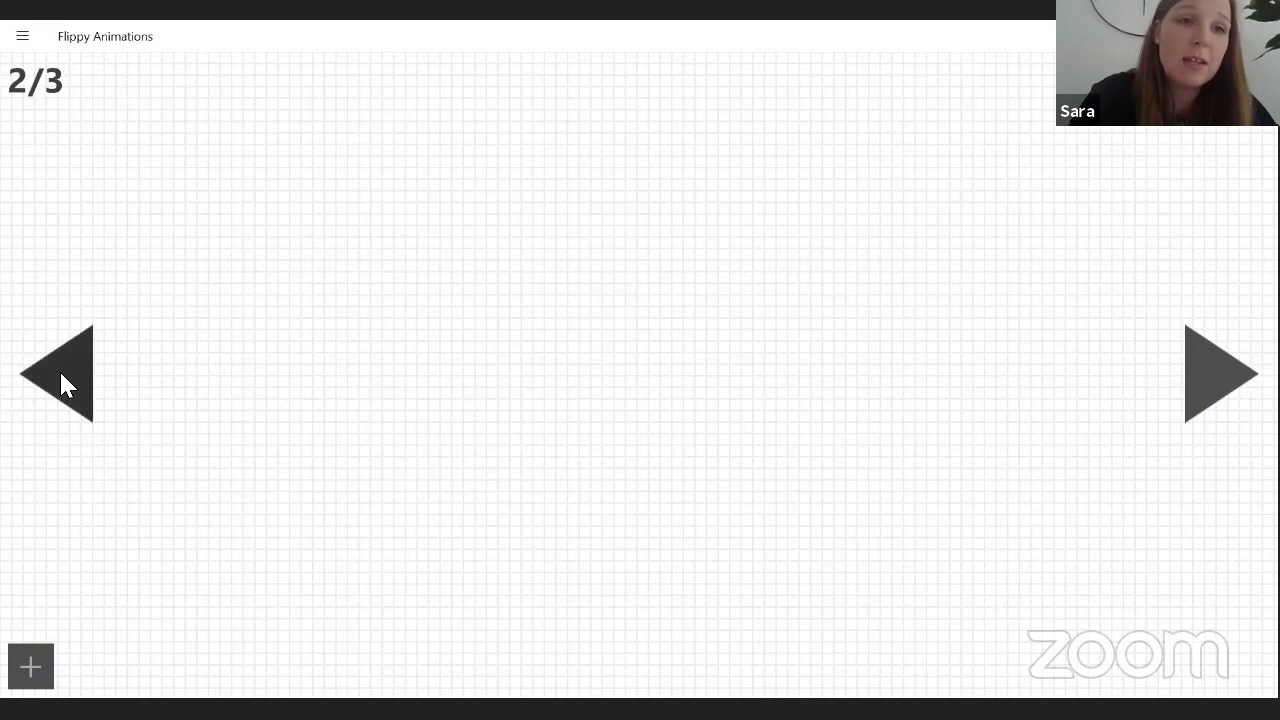
{"action": "left_click", "coordinate": [62, 385]}
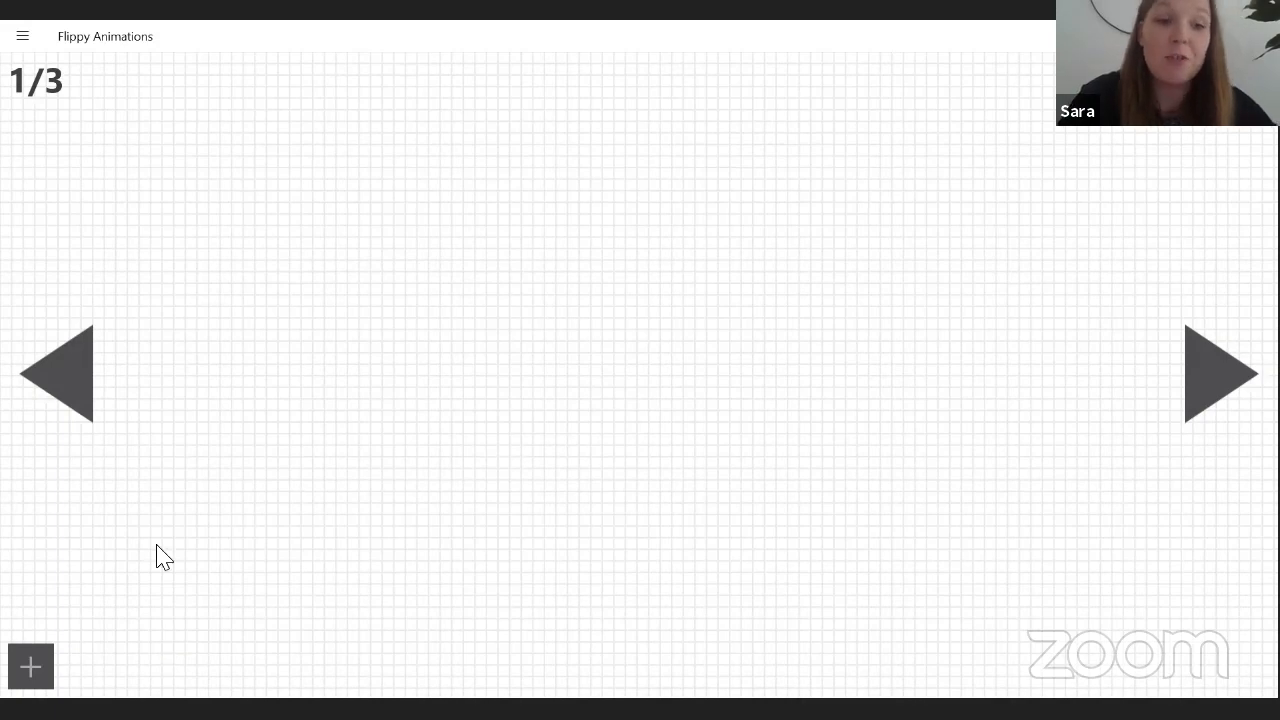
Insert the yellow balloon picture from the clip collection and place it on the right side of frame 1.
{"action": "left_click", "coordinate": [30, 668]}
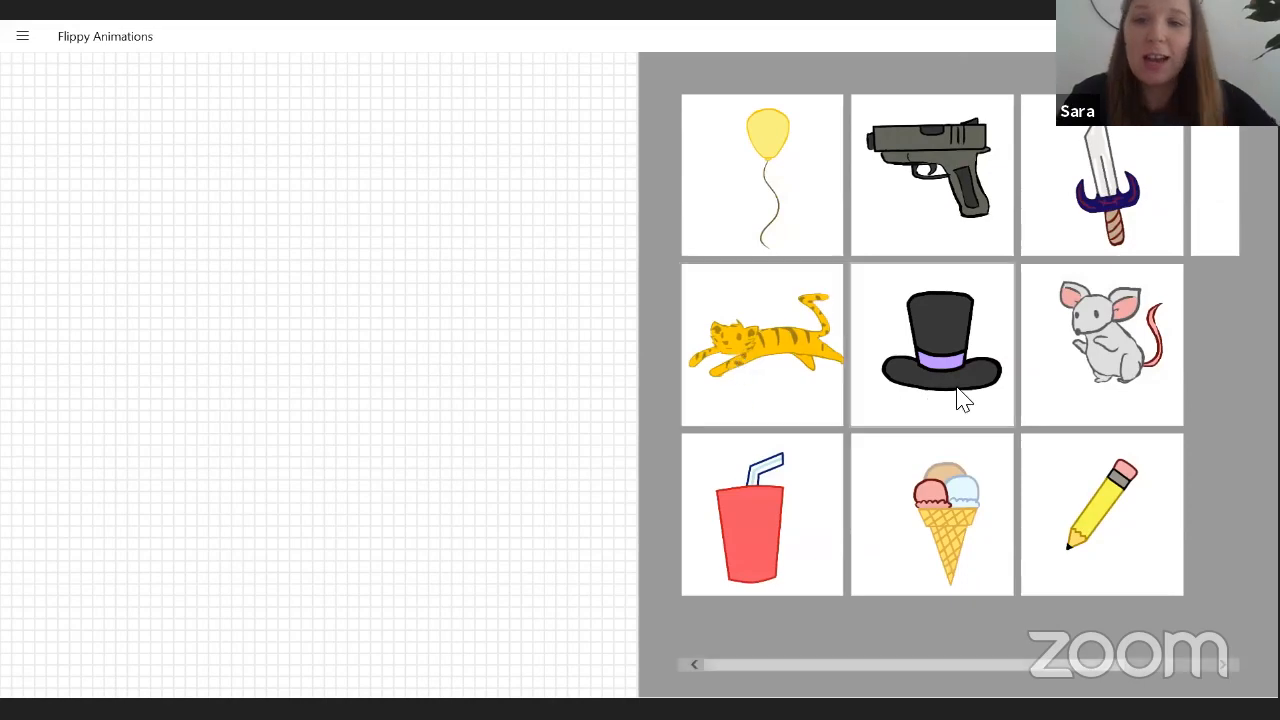
{"action": "scroll", "coordinate": [957, 388], "scroll_direction": "right", "scroll_amount": 2}
{"action": "scroll", "coordinate": [957, 388], "scroll_direction": "left", "scroll_amount": 2}
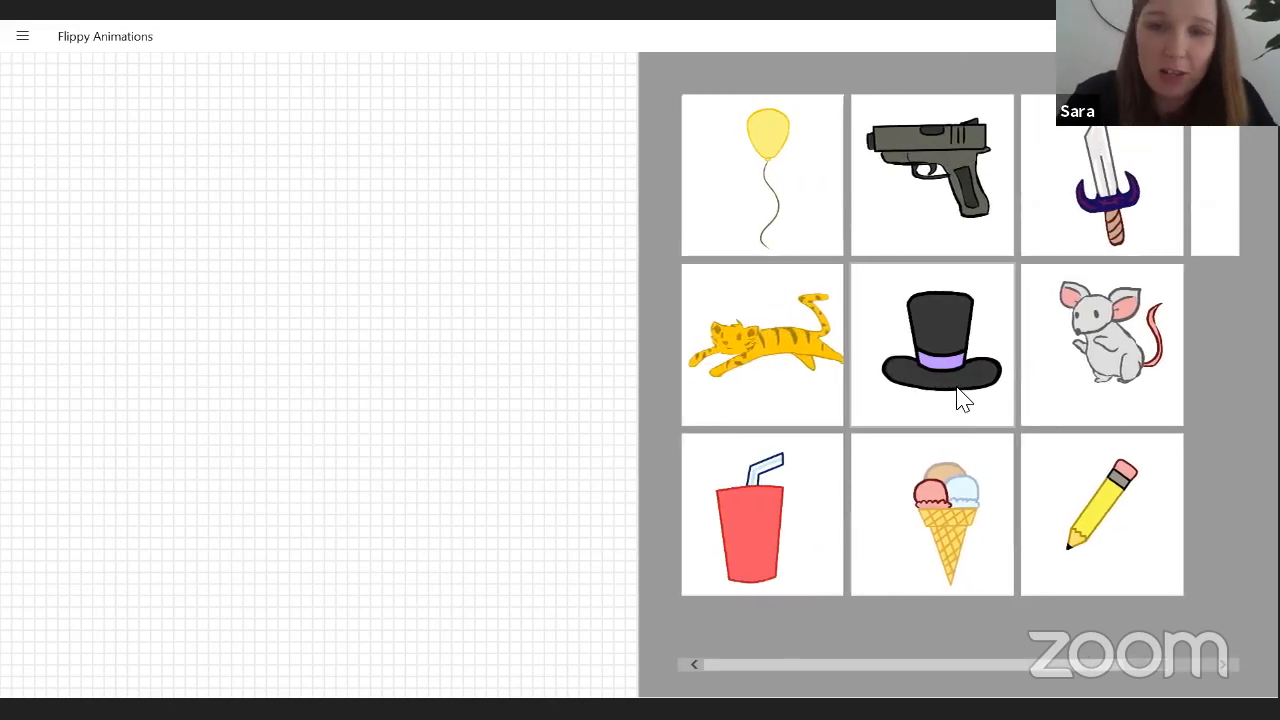
{"action": "left_click", "coordinate": [795, 183]}
{"action": "left_click_drag", "start_coordinate": [640, 302], "coordinate": [1023, 357]}
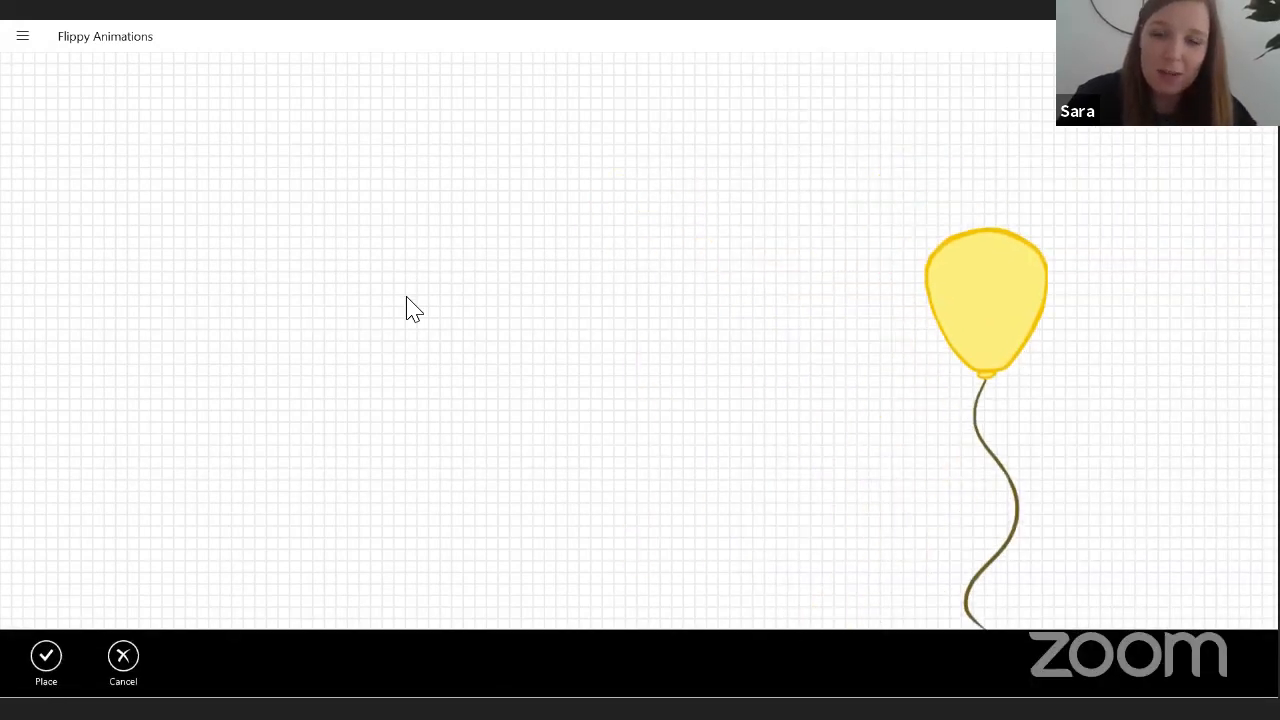
{"action": "left_click", "coordinate": [47, 660]}
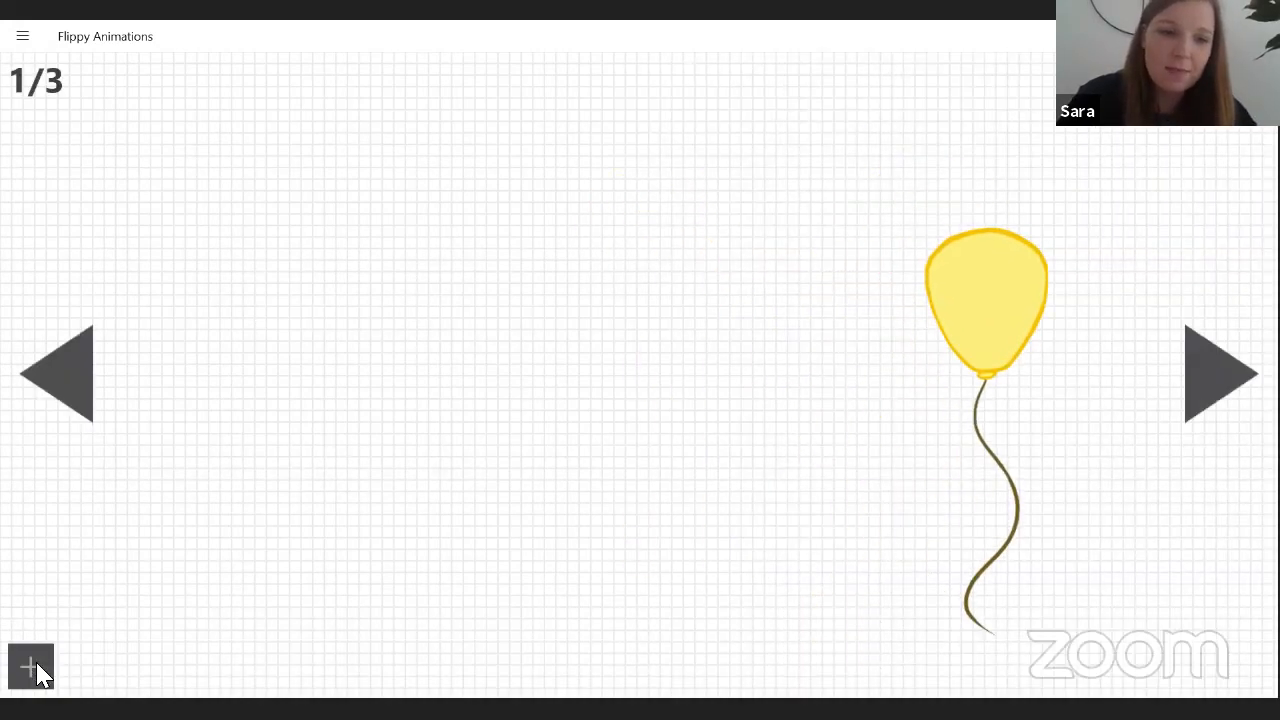
Insert a second yellow balloon in frame 1 and place it above and to the right of the first balloon.
{"action": "left_click", "coordinate": [31, 666]}
{"action": "left_click", "coordinate": [789, 146]}
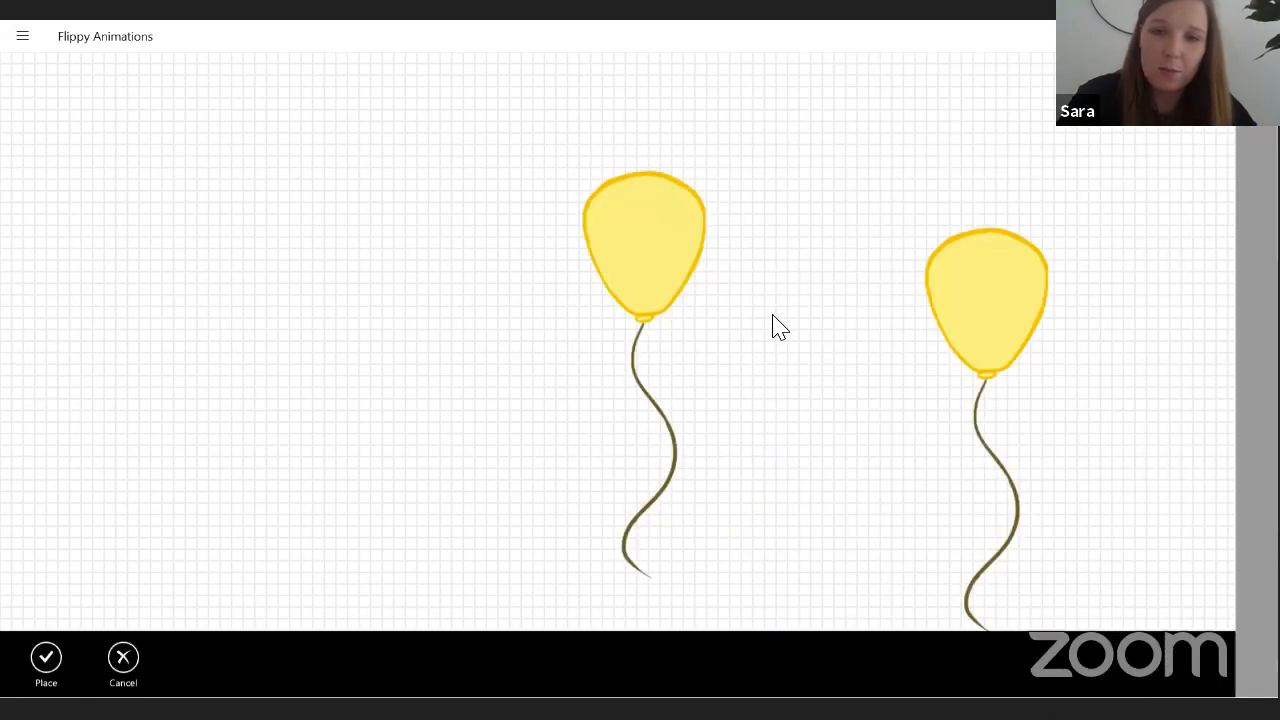
{"action": "left_click_drag", "start_coordinate": [657, 263], "coordinate": [1139, 212]}
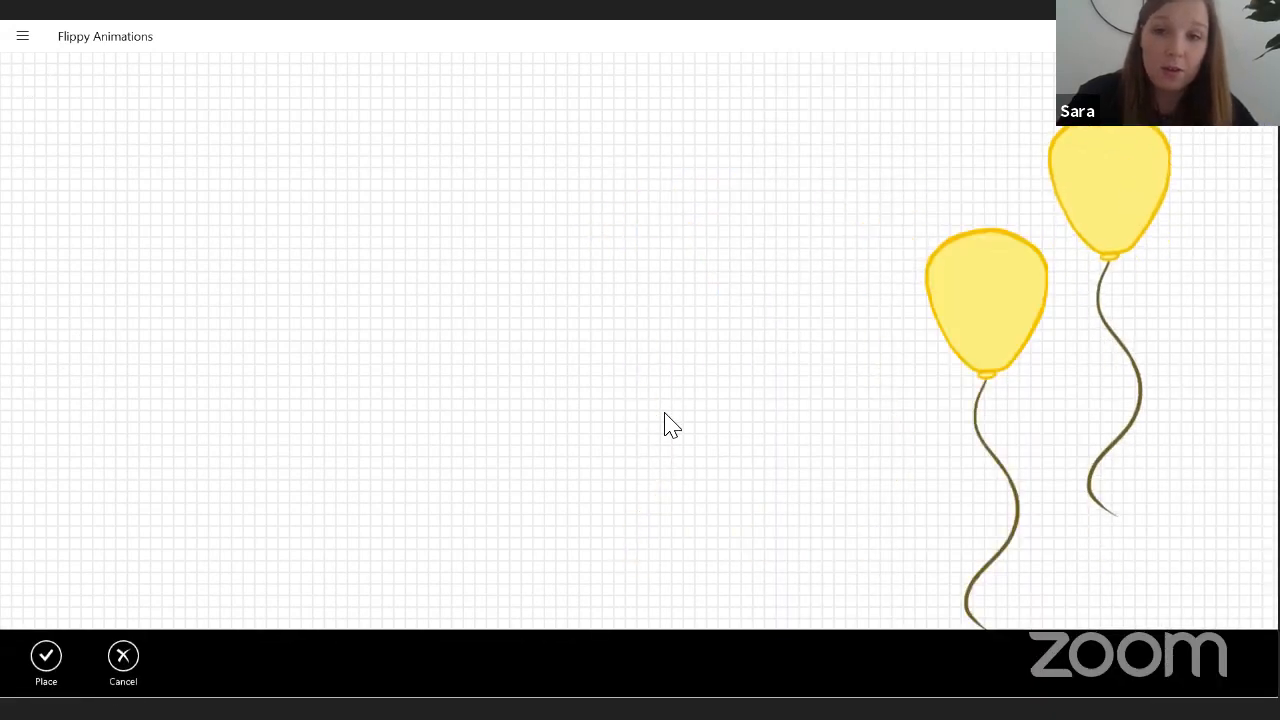
{"action": "left_click", "coordinate": [24, 40]}
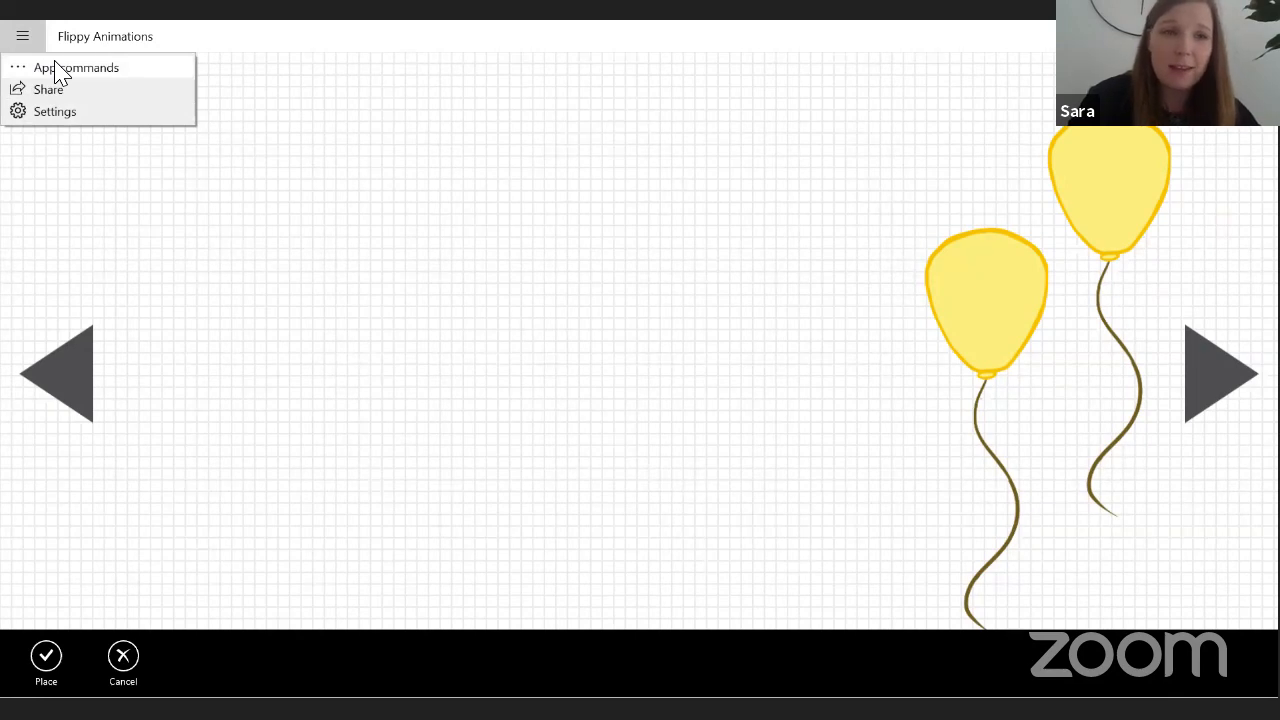
{"action": "left_click", "coordinate": [57, 72]}
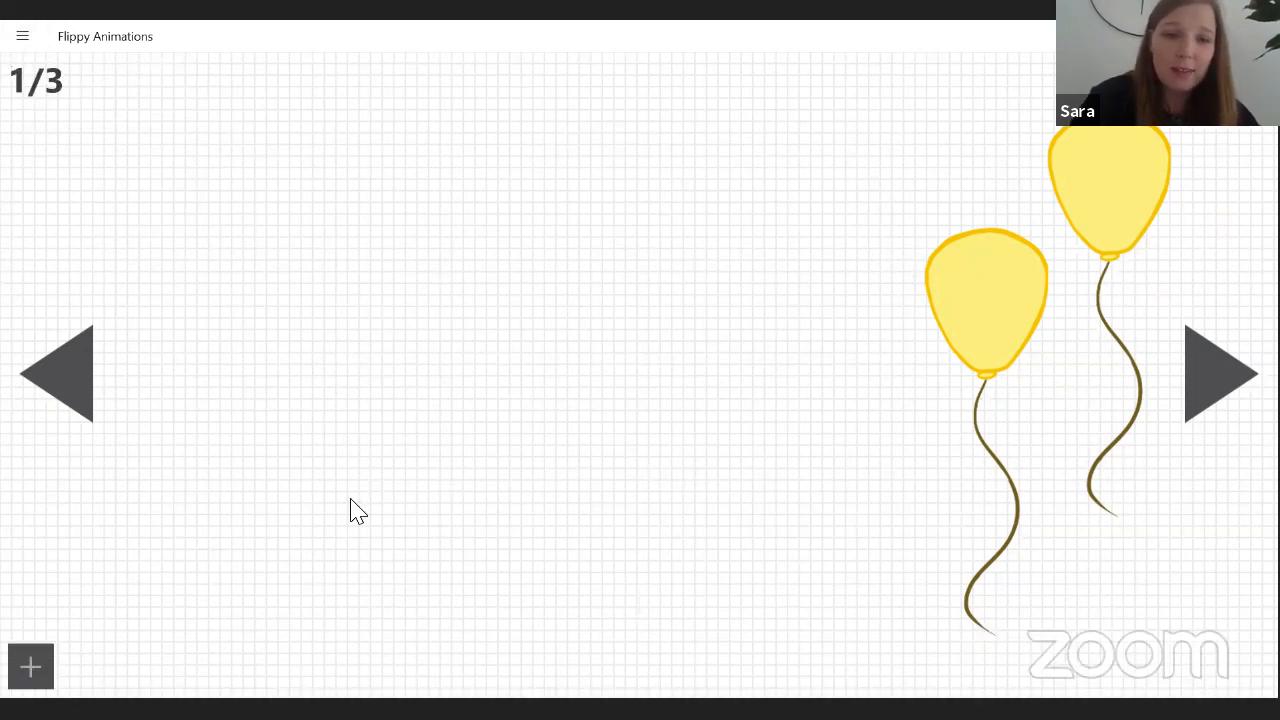
{"action": "left_click", "coordinate": [20, 40]}
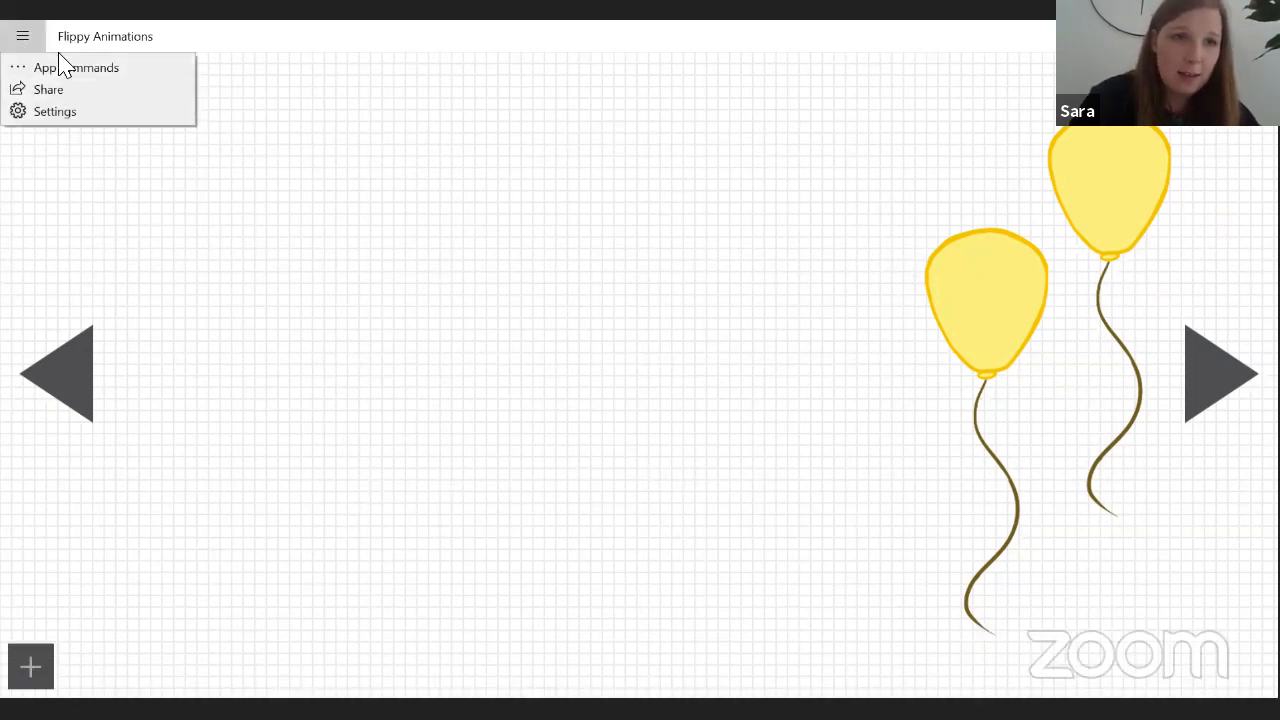
{"action": "left_click", "coordinate": [63, 70]}
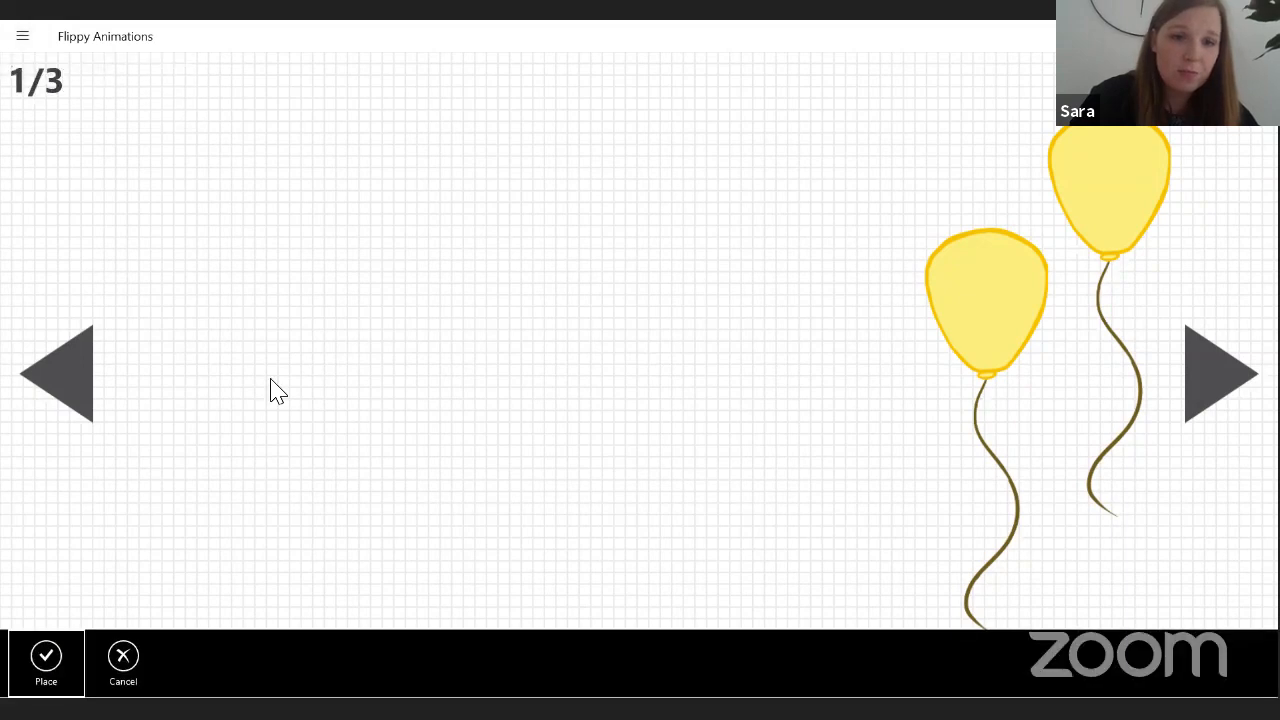
{"action": "left_click", "coordinate": [50, 660]}
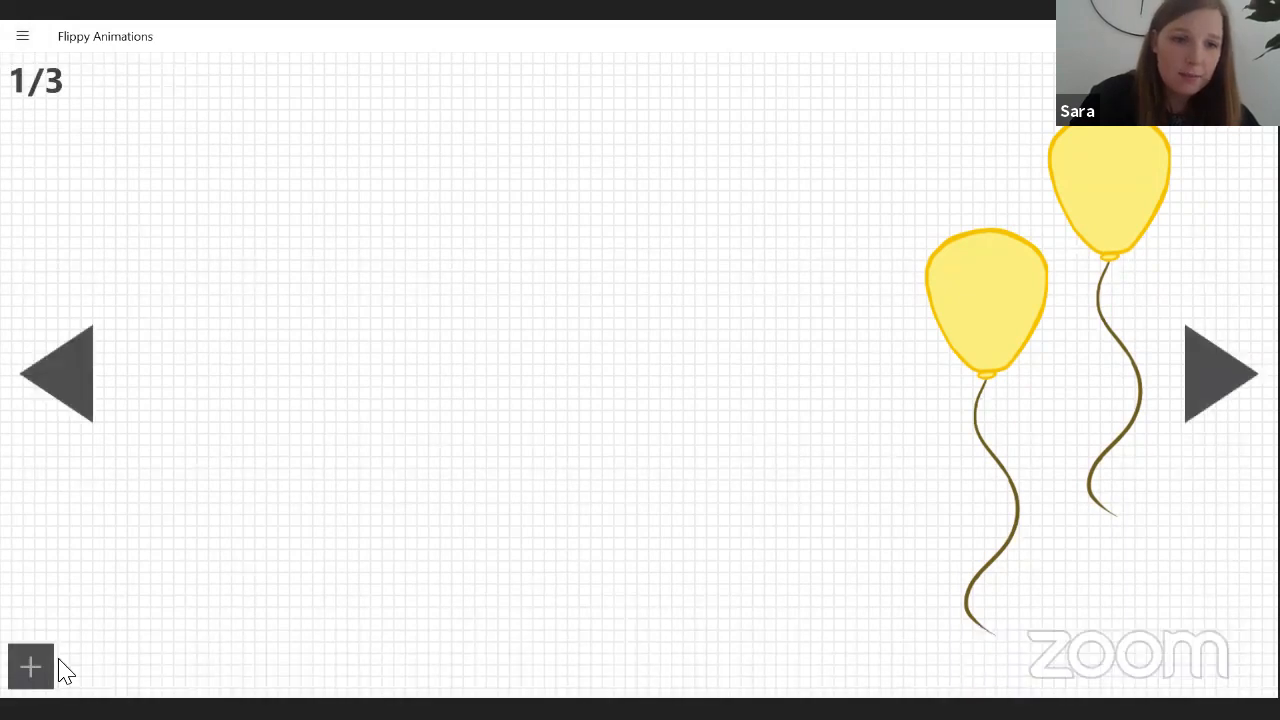
Draw a freehand zigzag in grey pixels in the middle of frame 1 with the Pixel Pen.
{"action": "left_click", "coordinate": [22, 38]}
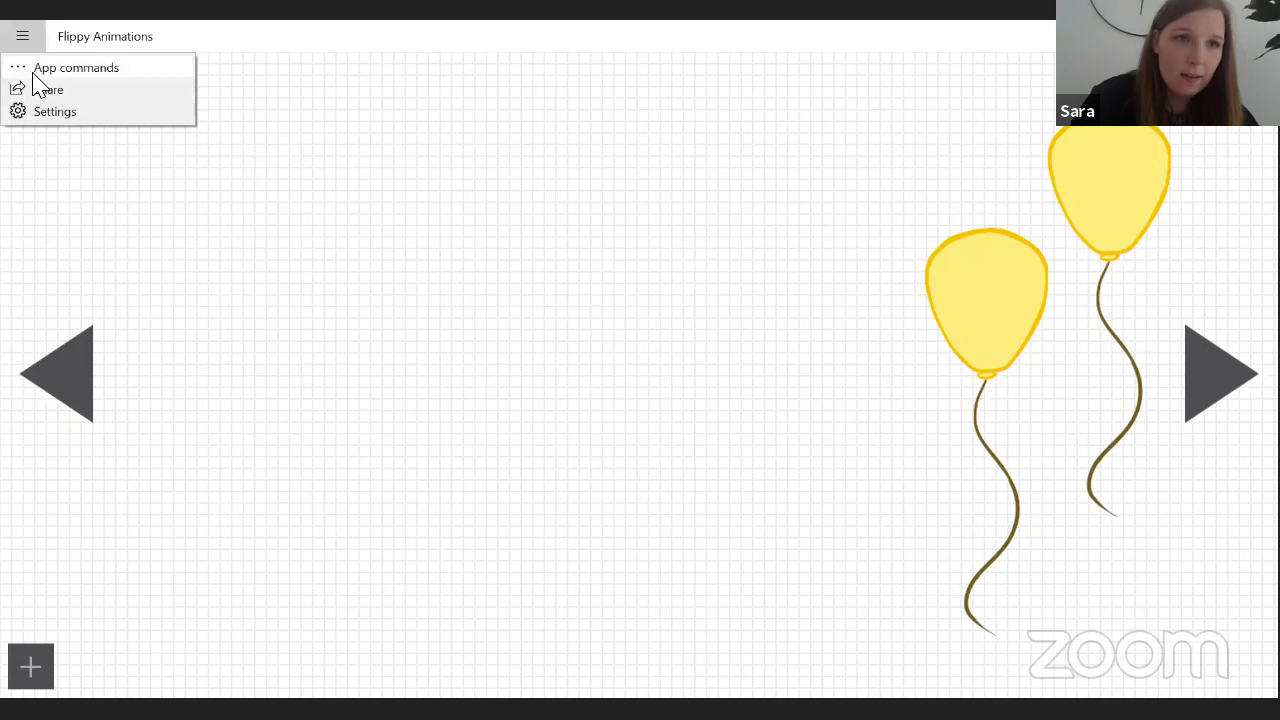
{"action": "left_click", "coordinate": [31, 72]}
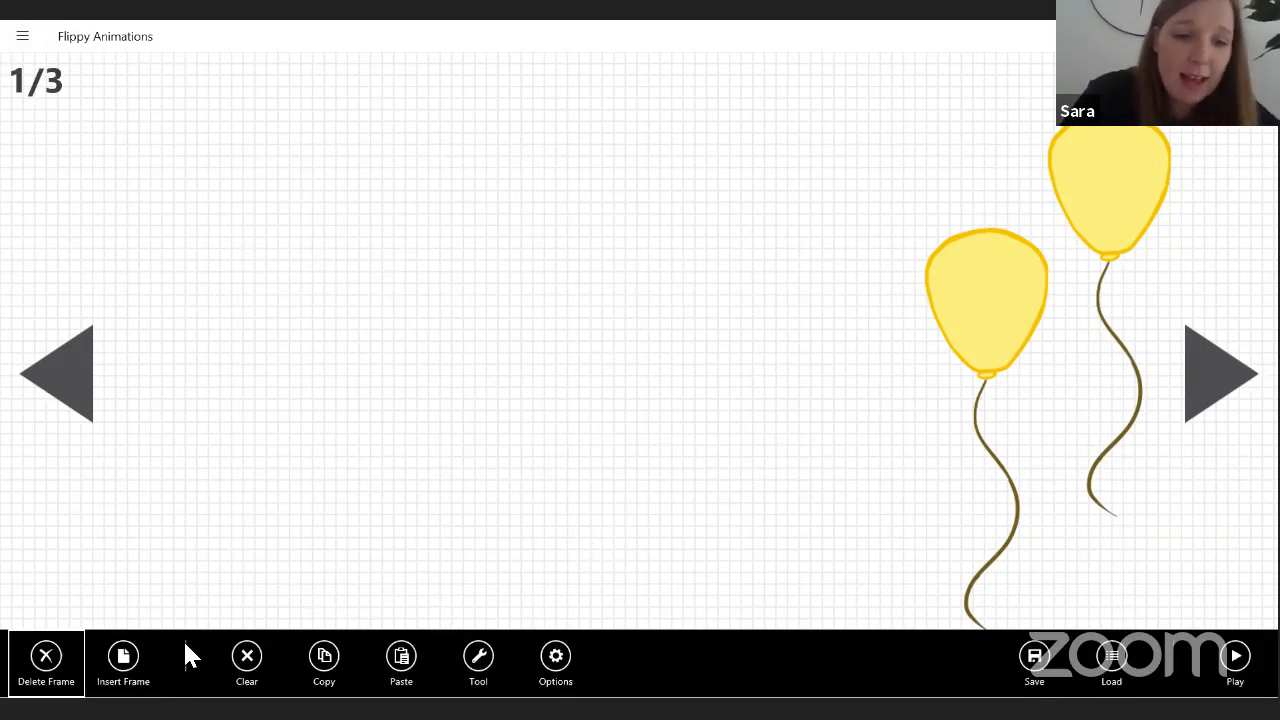
{"action": "key", "text": "alt+Tab"}
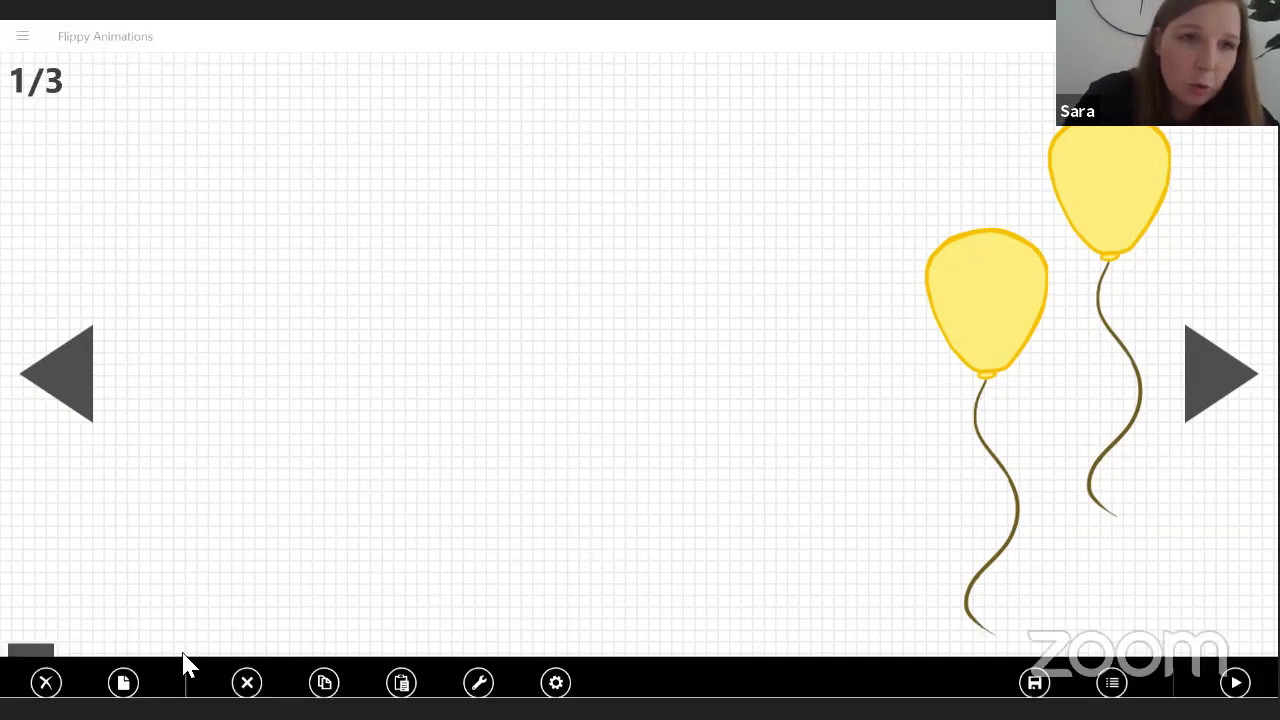
{"action": "left_click", "coordinate": [22, 36]}
{"action": "left_click", "coordinate": [31, 72]}
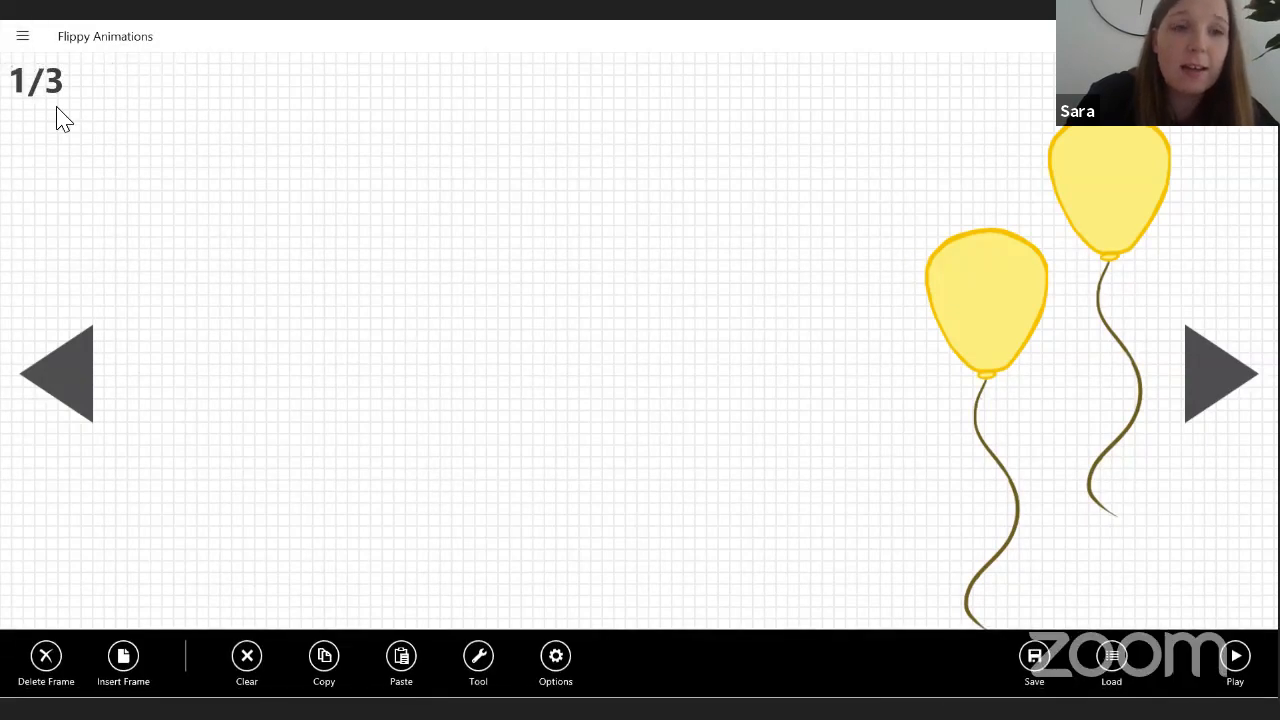
{"action": "left_click", "coordinate": [472, 660]}
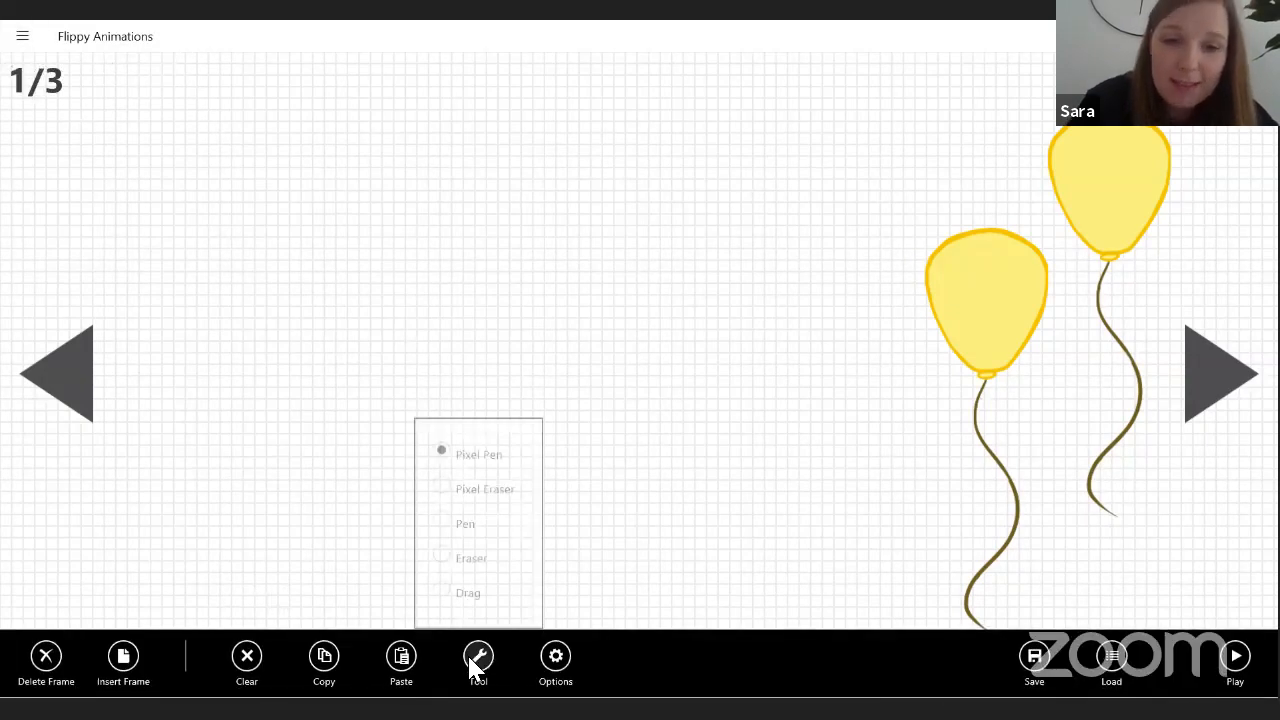
{"action": "left_click", "coordinate": [492, 485]}
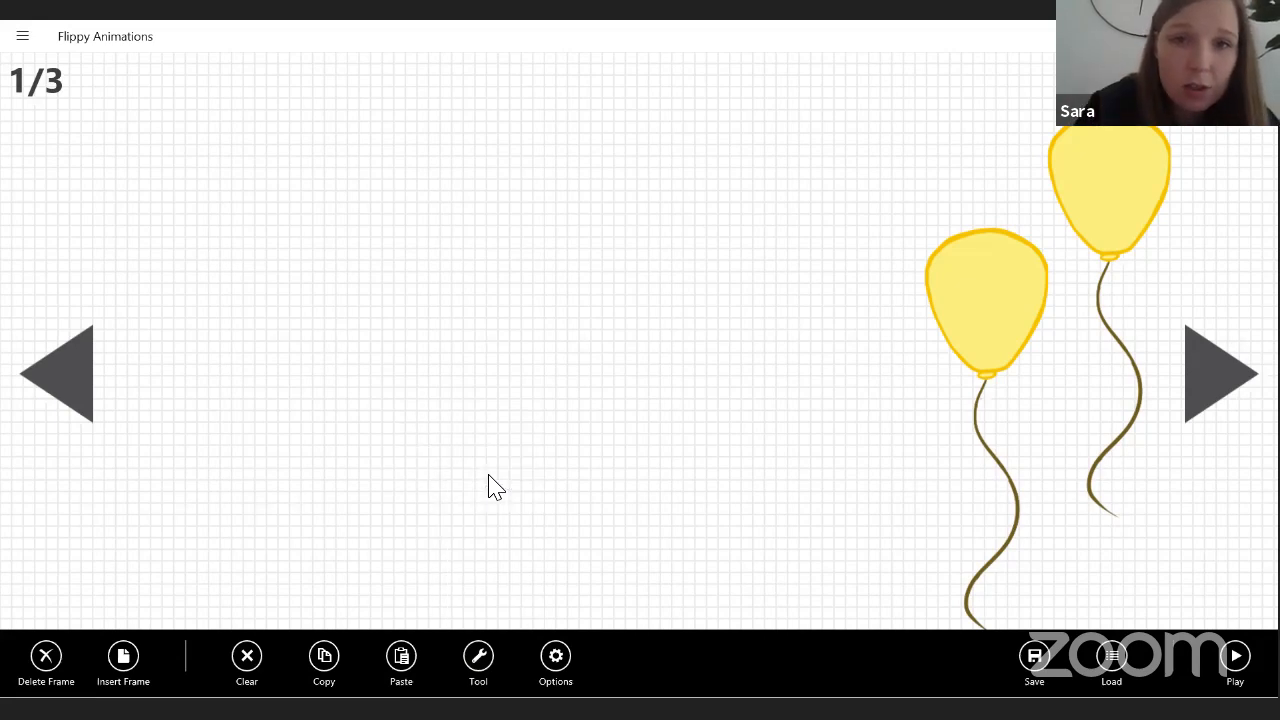
{"action": "mouse_move", "coordinate": [527, 207]}
{"action": "left_mouse_down"}
{"action": "mouse_move", "coordinate": [515, 254]}
{"action": "mouse_move", "coordinate": [551, 322]}
{"action": "mouse_move", "coordinate": [655, 312]}
{"action": "mouse_move", "coordinate": [631, 418]}
{"action": "left_mouse_up"}
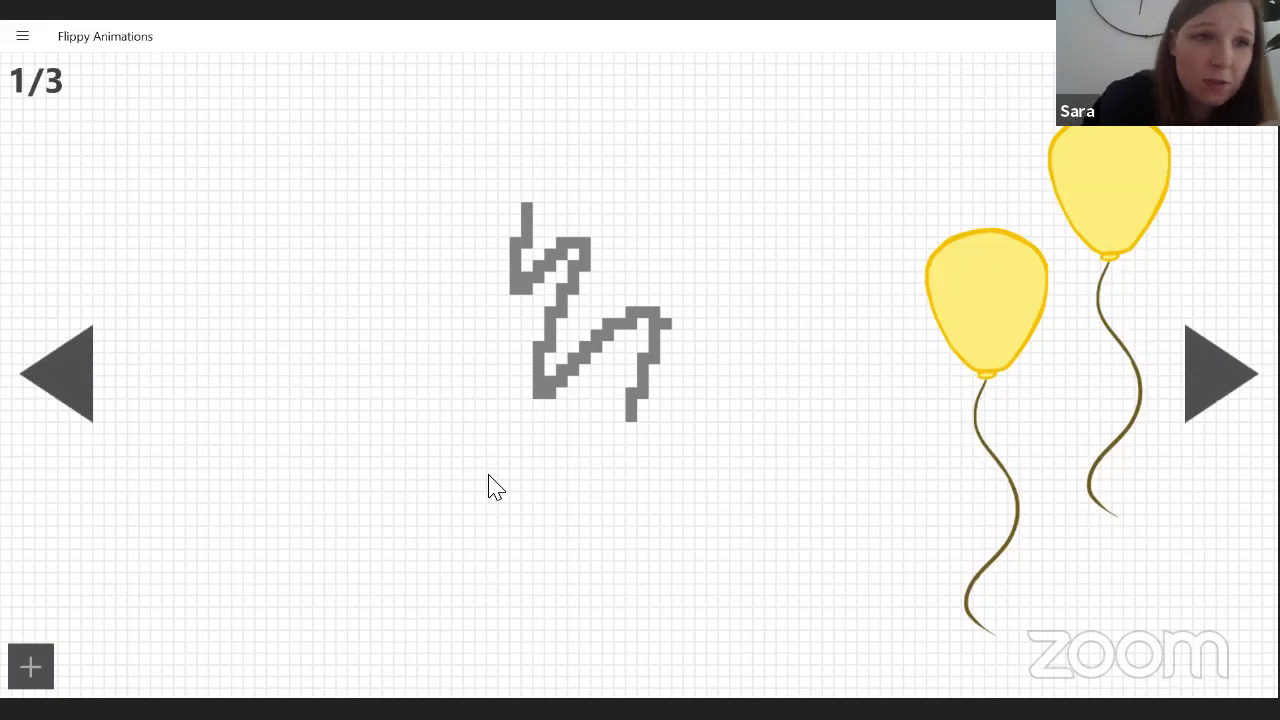
Switch to the Pixel Eraser and erase the grey pixel zigzag from the middle of frame 1.
{"action": "left_click", "coordinate": [22, 38]}
{"action": "left_click", "coordinate": [53, 70]}
{"action": "left_click", "coordinate": [556, 660]}
{"action": "left_click", "coordinate": [478, 657]}
{"action": "left_click", "coordinate": [478, 657]}
{"action": "left_click", "coordinate": [441, 482]}
{"action": "left_click", "coordinate": [590, 300]}
{"action": "mouse_move", "coordinate": [527, 219]}
{"action": "left_mouse_down"}
{"action": "mouse_move", "coordinate": [520, 283]}
{"action": "mouse_move", "coordinate": [515, 243]}
{"action": "mouse_move", "coordinate": [562, 243]}
{"action": "mouse_move", "coordinate": [540, 392]}
{"action": "mouse_move", "coordinate": [620, 323]}
{"action": "mouse_move", "coordinate": [631, 415]}
{"action": "mouse_move", "coordinate": [654, 358]}
{"action": "mouse_move", "coordinate": [631, 393]}
{"action": "left_mouse_up"}
Select the Pen tool and draw a tilted heart outline on the left side of frame 1.
{"action": "left_click", "coordinate": [16, 35]}
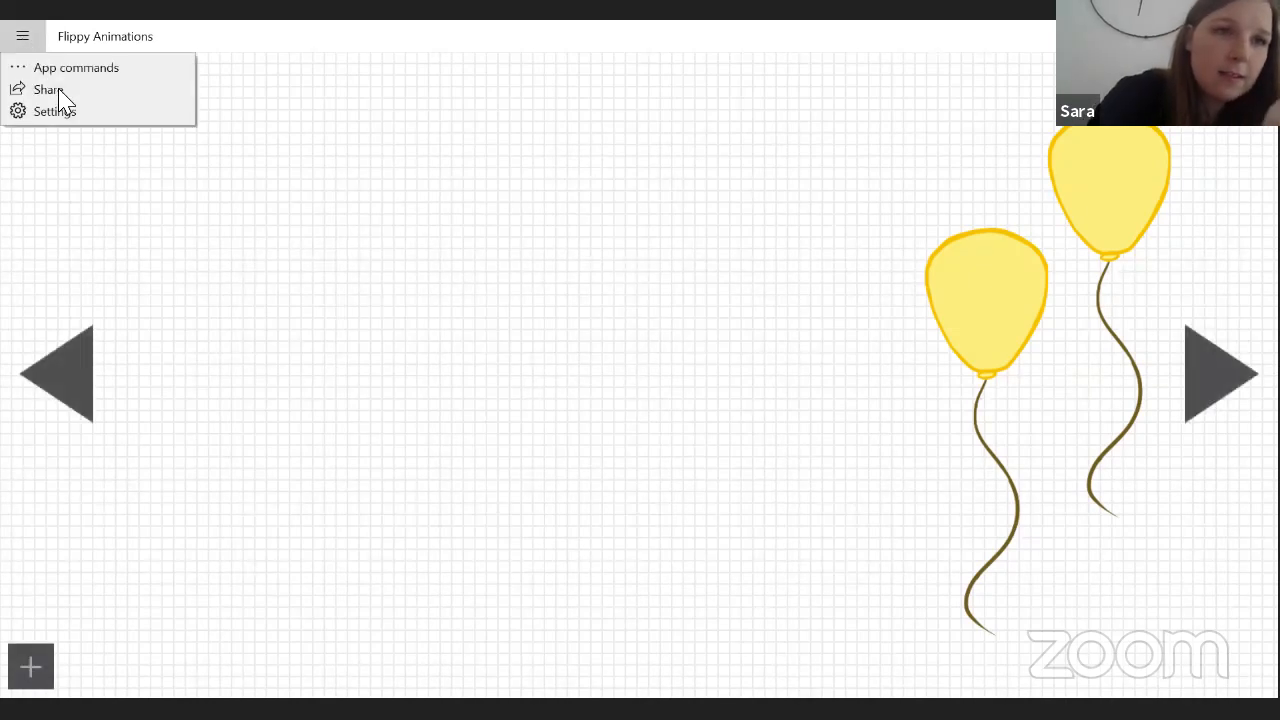
{"action": "left_click", "coordinate": [70, 68]}
{"action": "left_click", "coordinate": [478, 656]}
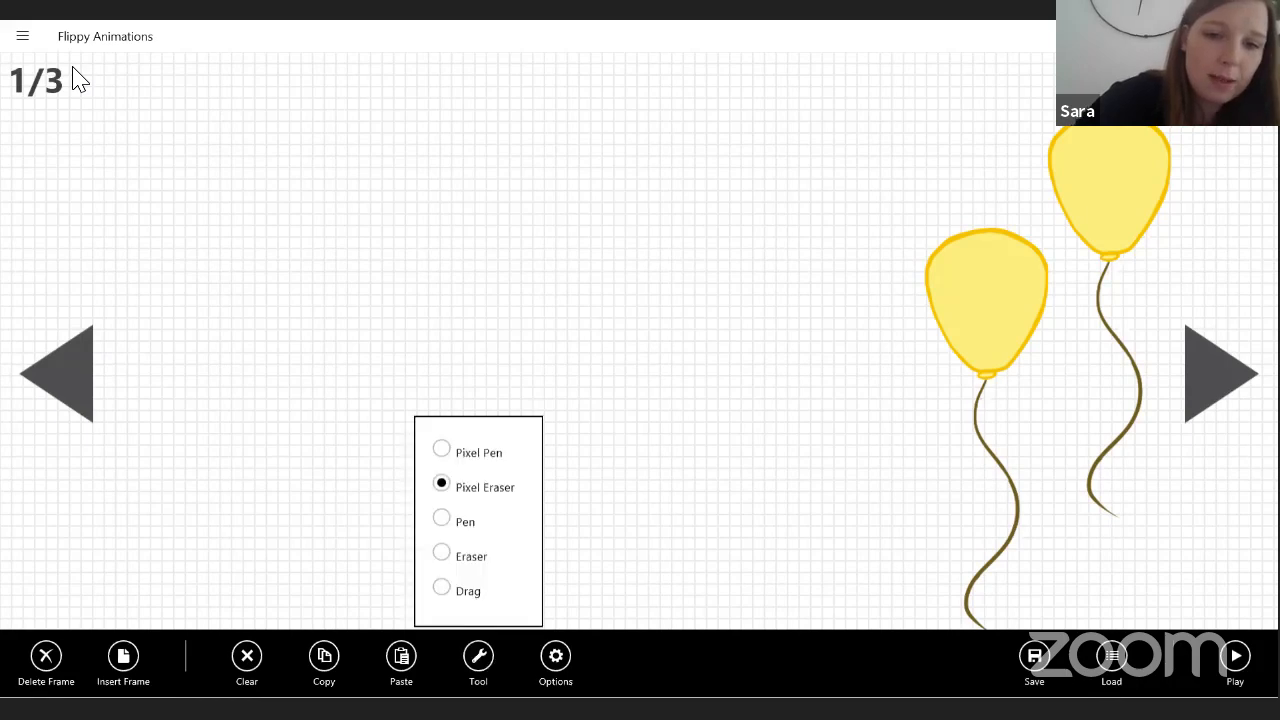
{"action": "left_click", "coordinate": [441, 516]}
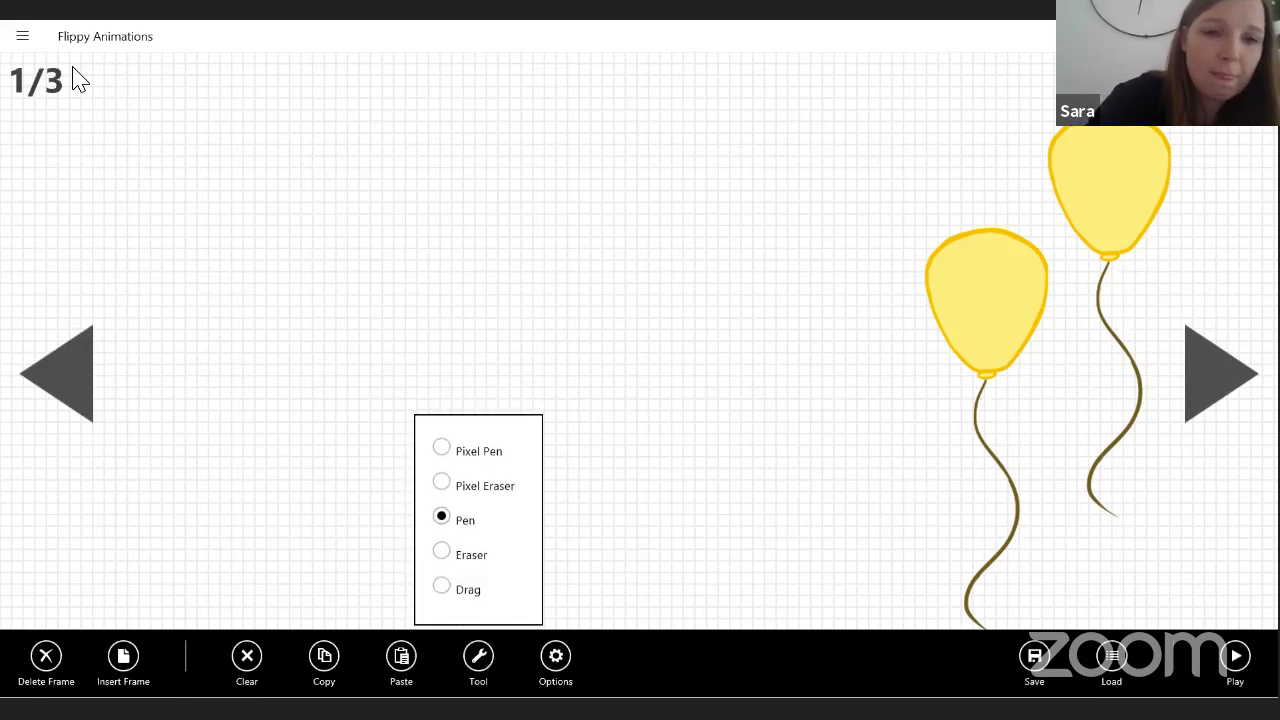
{"action": "left_click", "coordinate": [72, 68]}
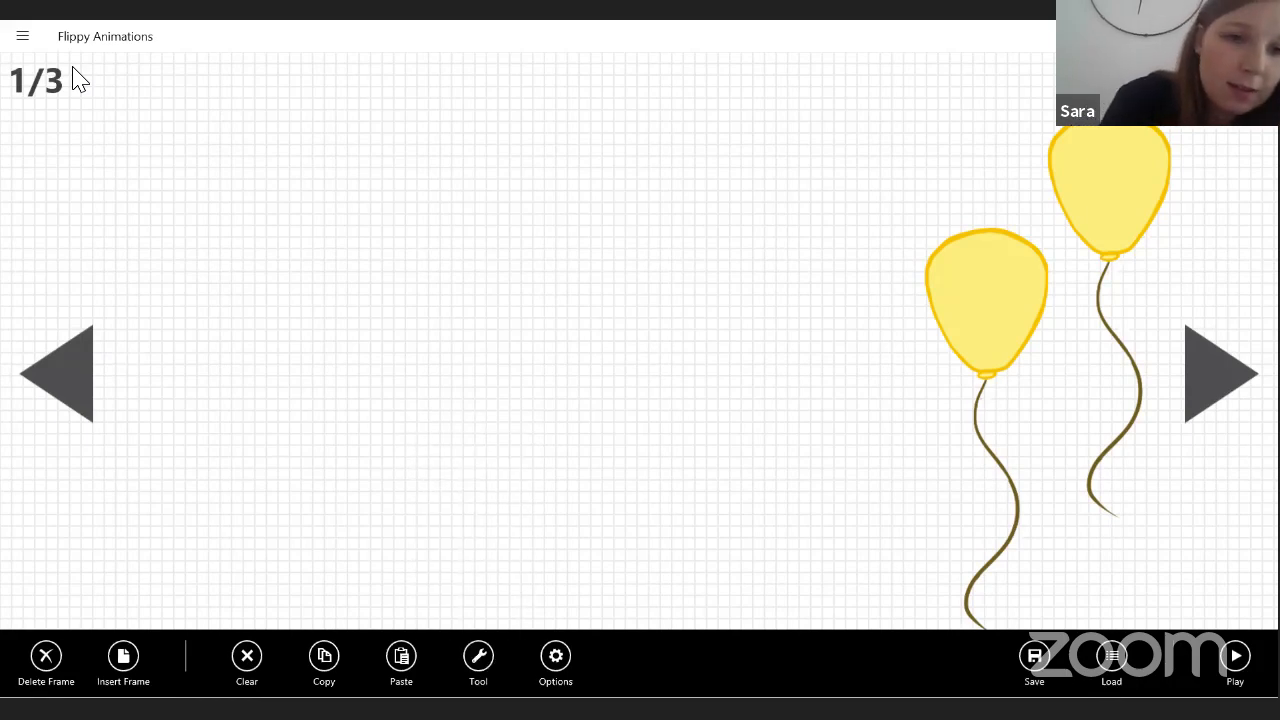
{"action": "mouse_move", "coordinate": [318, 322]}
{"action": "left_mouse_down"}
{"action": "mouse_move", "coordinate": [380, 402]}
{"action": "mouse_move", "coordinate": [320, 325]}
{"action": "left_mouse_up"}
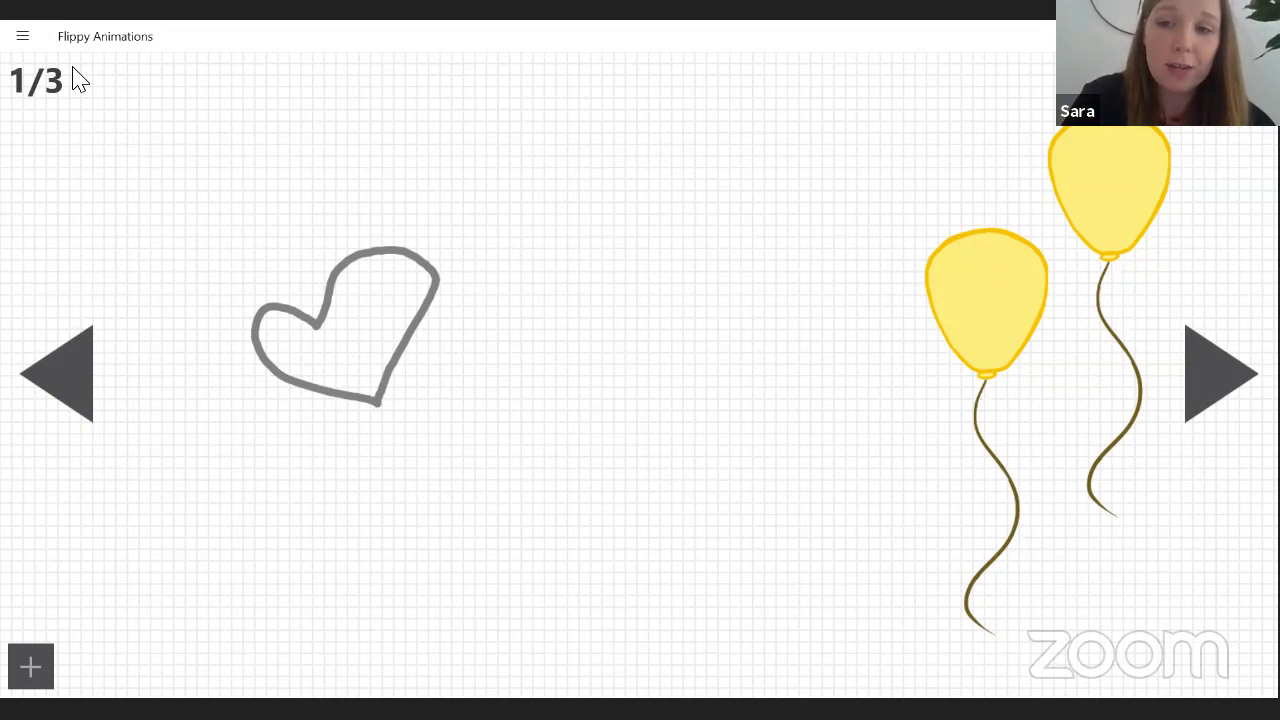
Draw a heart on each of frames 2 to 4, with a small one on frame 3 and a larger one on frame 4.
{"action": "left_click", "coordinate": [1220, 373]}
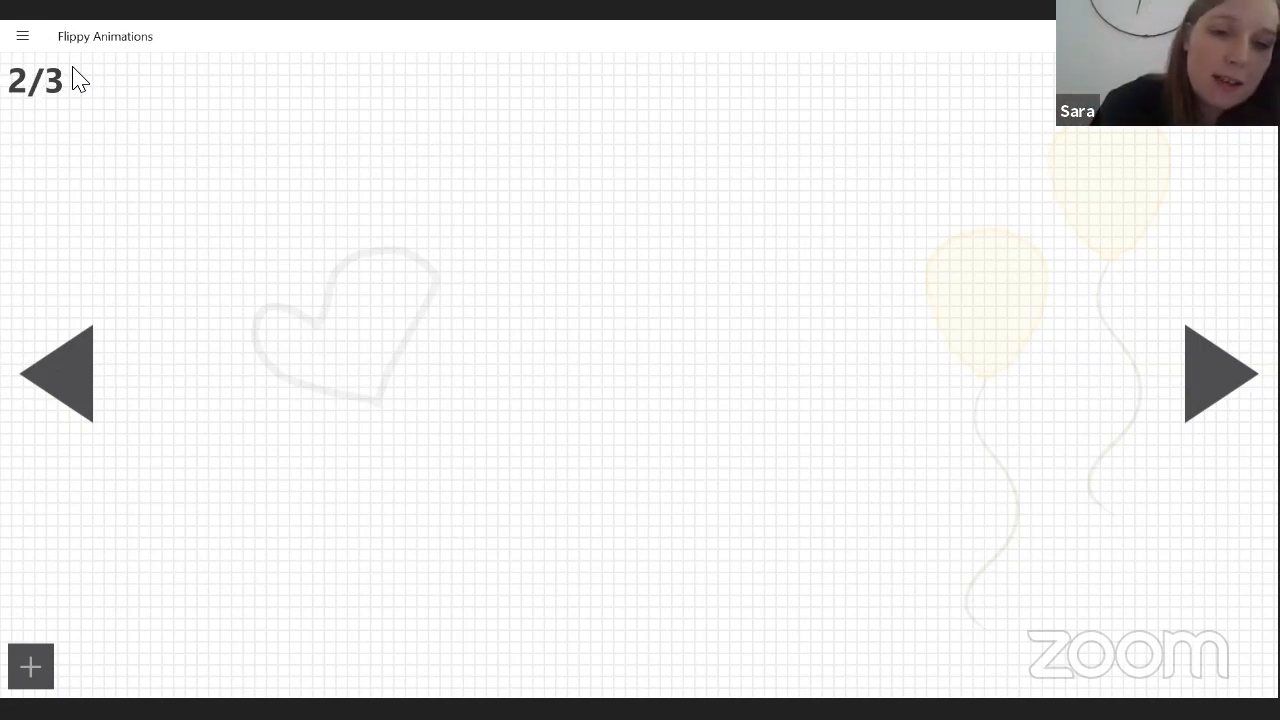
{"action": "mouse_move", "coordinate": [308, 289]}
{"action": "left_mouse_down"}
{"action": "mouse_move", "coordinate": [219, 298]}
{"action": "mouse_move", "coordinate": [265, 391]}
{"action": "mouse_move", "coordinate": [399, 436]}
{"action": "mouse_move", "coordinate": [471, 334]}
{"action": "mouse_move", "coordinate": [402, 211]}
{"action": "mouse_move", "coordinate": [316, 266]}
{"action": "mouse_move", "coordinate": [305, 298]}
{"action": "mouse_move", "coordinate": [346, 376]}
{"action": "mouse_move", "coordinate": [405, 299]}
{"action": "mouse_move", "coordinate": [345, 281]}
{"action": "mouse_move", "coordinate": [323, 318]}
{"action": "mouse_move", "coordinate": [307, 283]}
{"action": "mouse_move", "coordinate": [240, 334]}
{"action": "mouse_move", "coordinate": [343, 426]}
{"action": "mouse_move", "coordinate": [429, 276]}
{"action": "mouse_move", "coordinate": [314, 290]}
{"action": "left_mouse_up"}
{"action": "left_click", "coordinate": [1220, 374]}
{"action": "left_click", "coordinate": [1220, 374]}
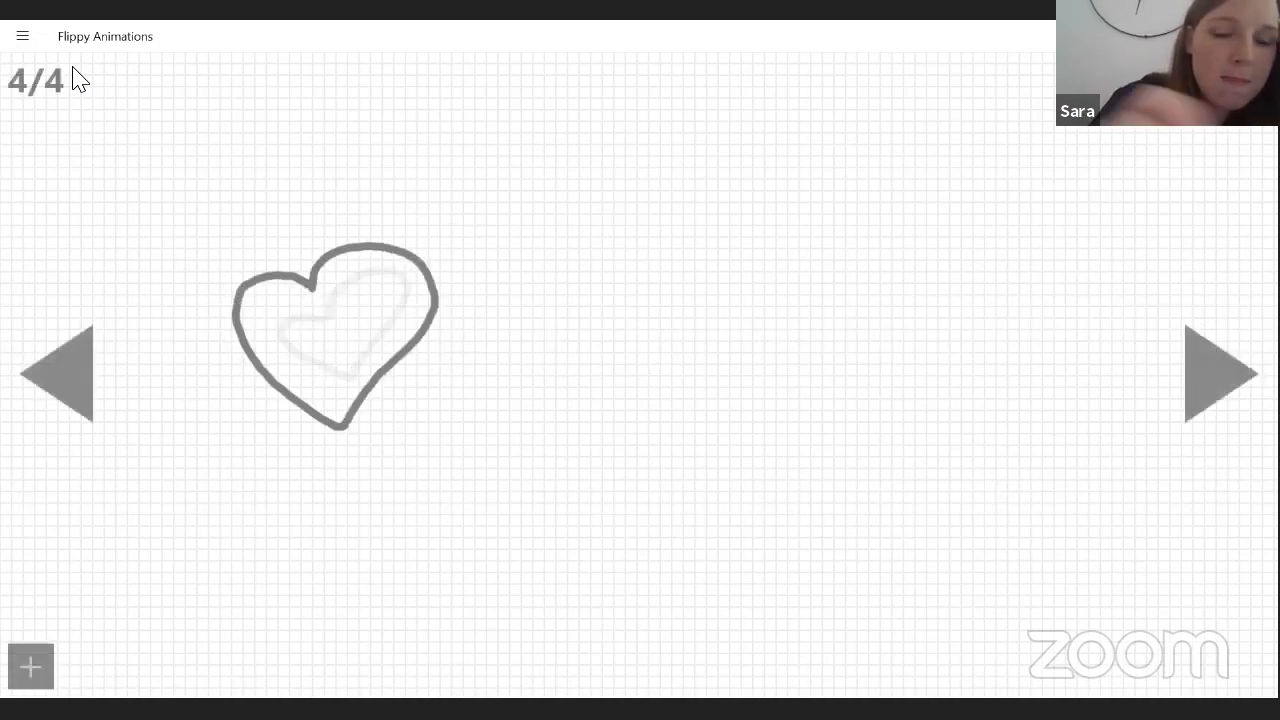
Add frames 5 to 7 with a heart on each, drawing the one on frame 7 small inside the previous frame's outline.
{"action": "left_click", "coordinate": [1220, 374]}
{"action": "mouse_move", "coordinate": [291, 246]}
{"action": "left_mouse_down"}
{"action": "mouse_move", "coordinate": [203, 262]}
{"action": "mouse_move", "coordinate": [366, 419]}
{"action": "mouse_move", "coordinate": [301, 220]}
{"action": "mouse_move", "coordinate": [293, 270]}
{"action": "mouse_move", "coordinate": [334, 404]}
{"action": "mouse_move", "coordinate": [320, 272]}
{"action": "left_mouse_up"}
{"action": "left_click", "coordinate": [1220, 374]}
{"action": "left_click", "coordinate": [1220, 374]}
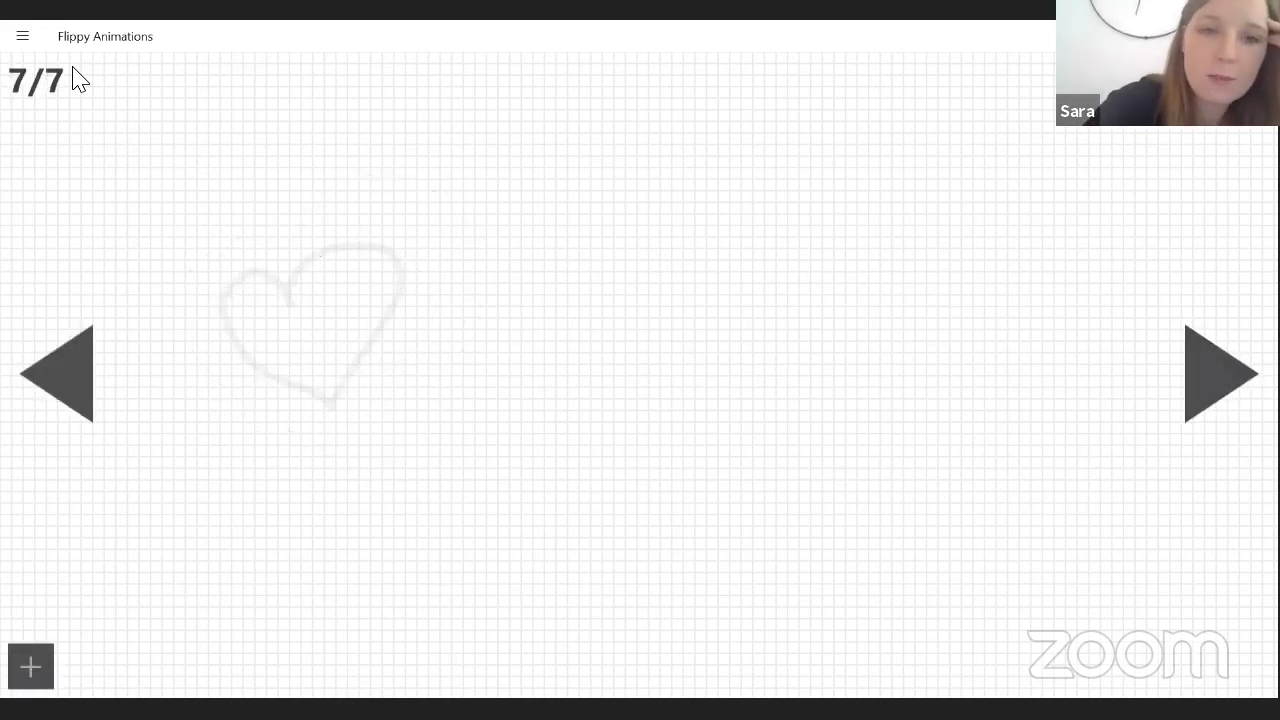
{"action": "mouse_move", "coordinate": [298, 323]}
{"action": "left_mouse_down"}
{"action": "mouse_move", "coordinate": [315, 357]}
{"action": "mouse_move", "coordinate": [333, 325]}
{"action": "mouse_move", "coordinate": [298, 322]}
{"action": "left_mouse_up"}
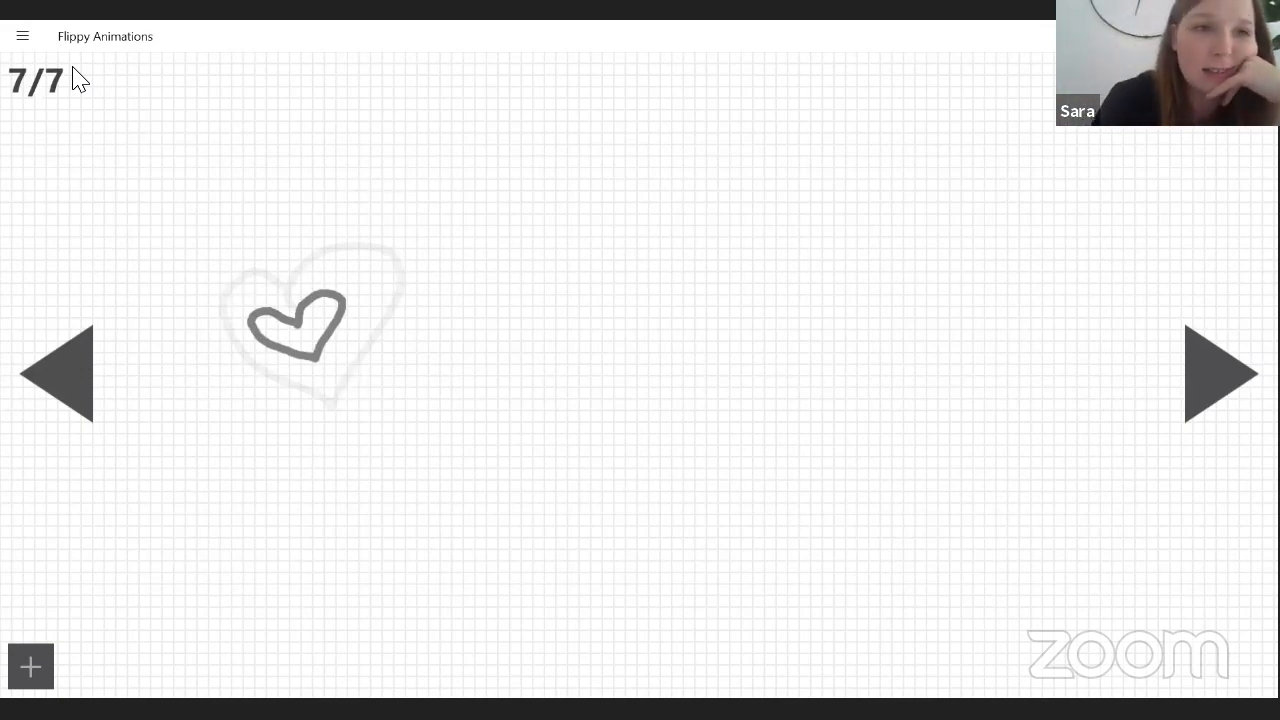
Play the seven-frame heart animation and then leave the playback.
{"action": "left_click", "coordinate": [22, 37]}
{"action": "left_click", "coordinate": [38, 82]}
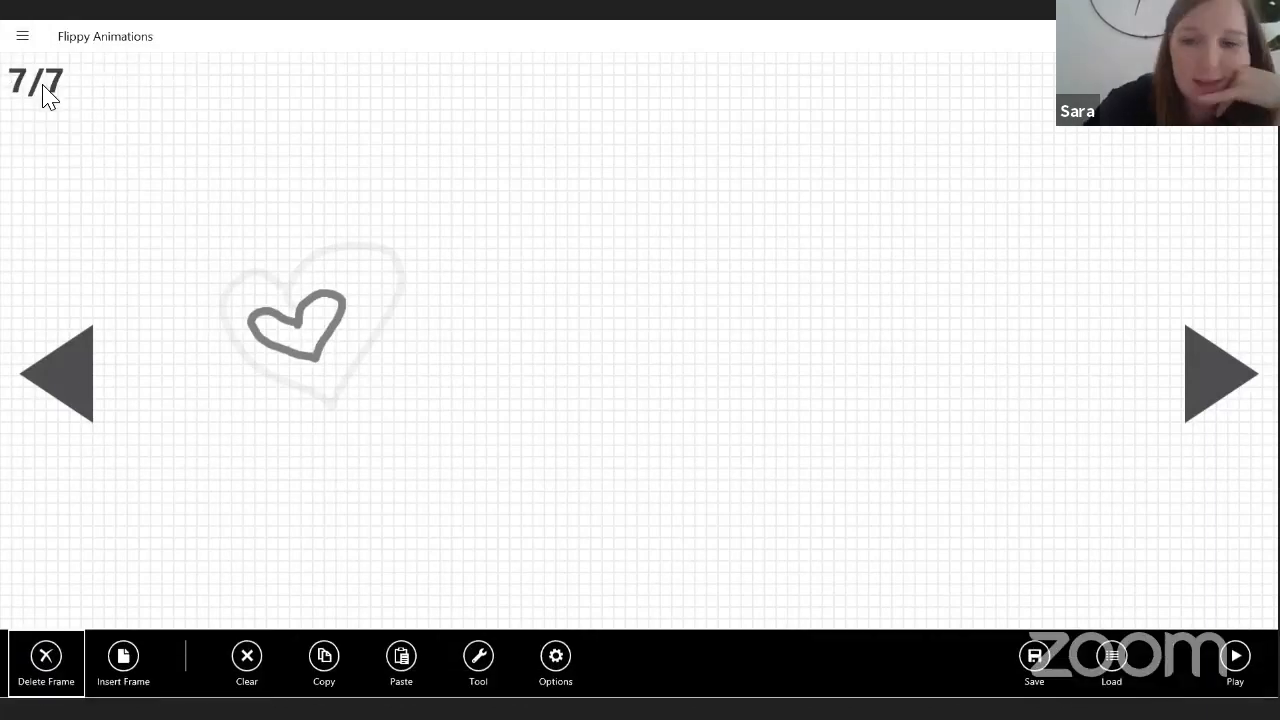
{"action": "left_click", "coordinate": [1235, 656]}
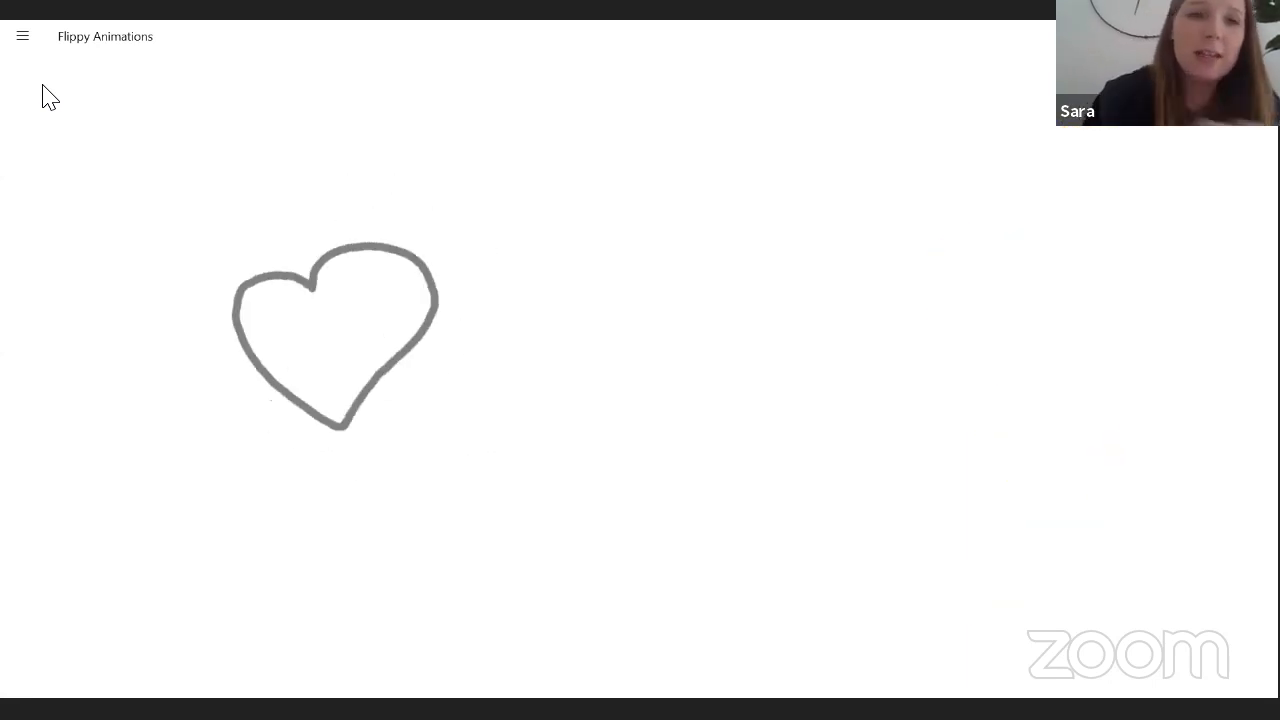
{"action": "right_click", "coordinate": [42, 84]}
{"action": "key", "text": "Return"}
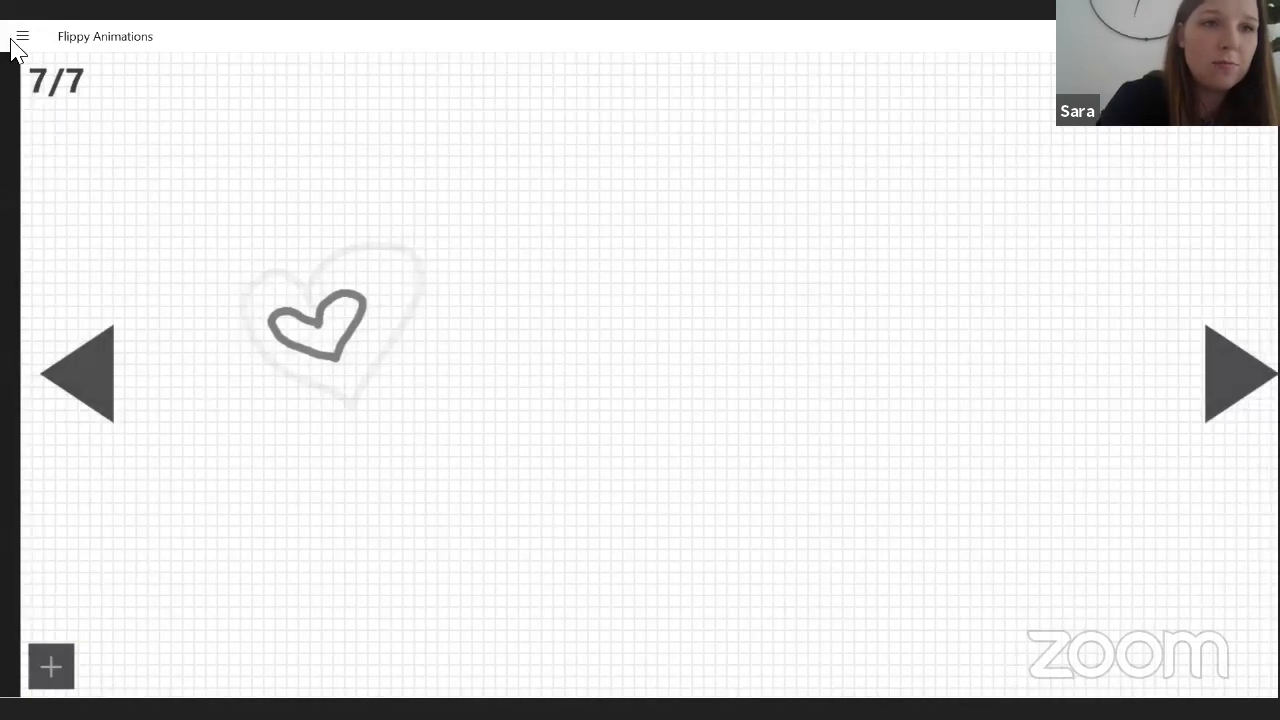
Delete frames 7 down to 2 and erase the heart and balloons from the one remaining frame.
{"action": "left_click", "coordinate": [13, 42]}
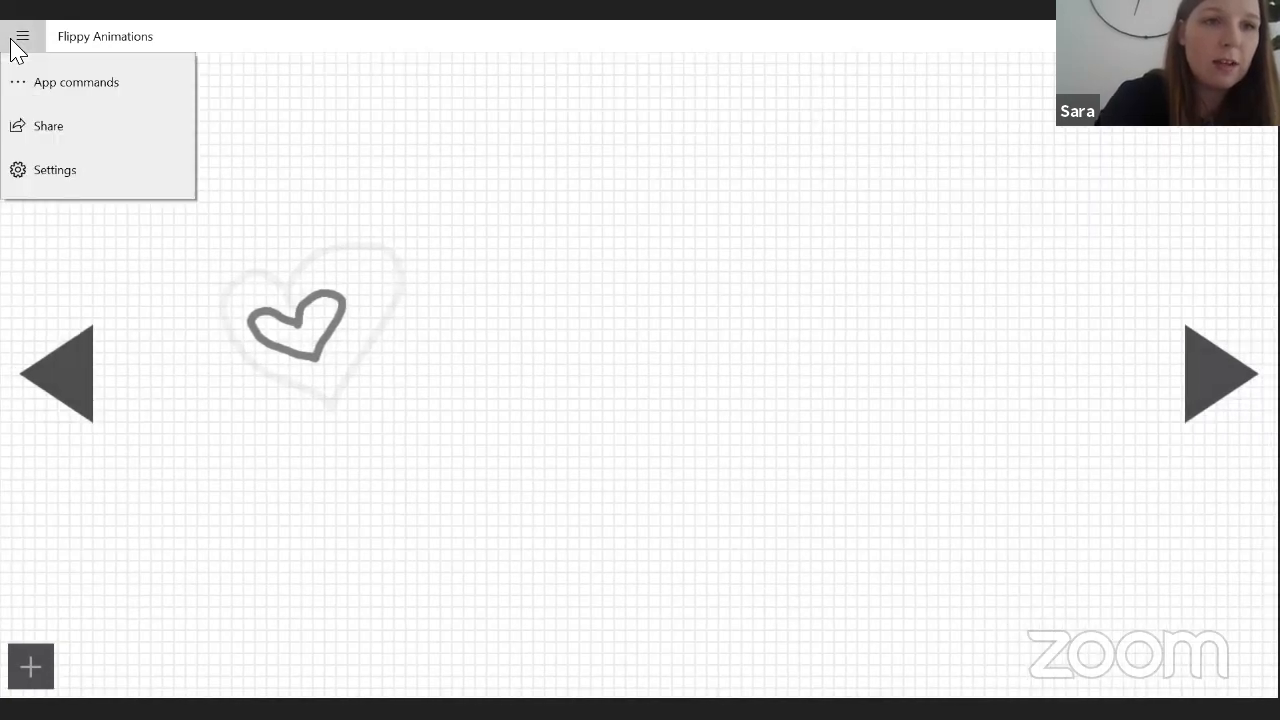
{"action": "left_click", "coordinate": [50, 88]}
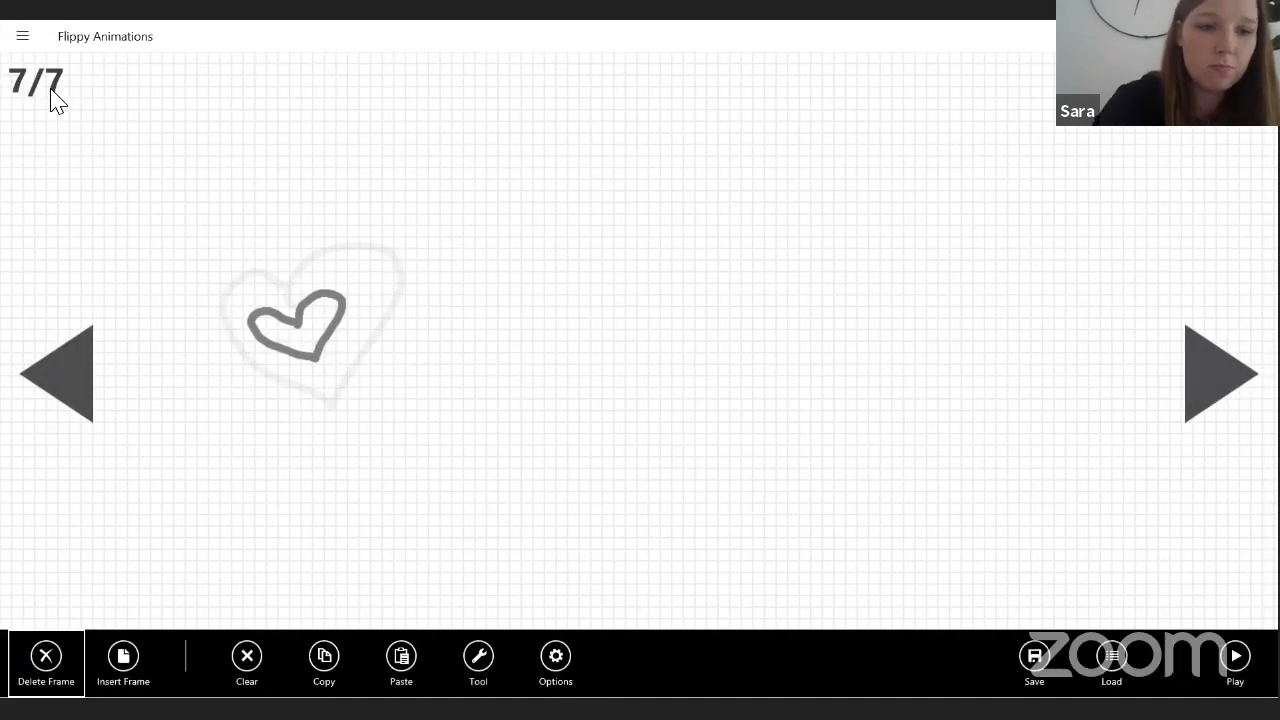
{"action": "key", "text": "Return"}
{"action": "key", "text": "Return"}
{"action": "key", "text": "Return"}
{"action": "key", "text": "Return"}
{"action": "key", "text": "Return"}
{"action": "key", "text": "Return"}
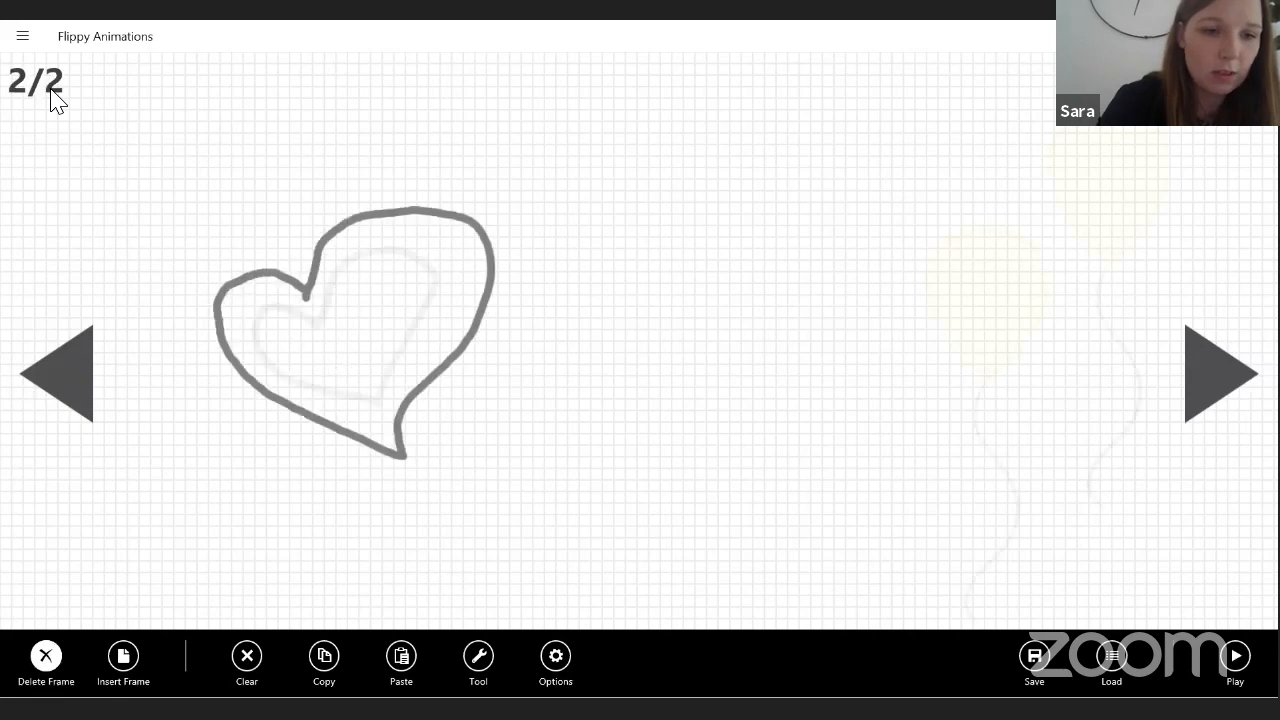
{"action": "key", "text": "Return"}
{"action": "key", "text": "Return"}
{"action": "key", "text": "Escape"}
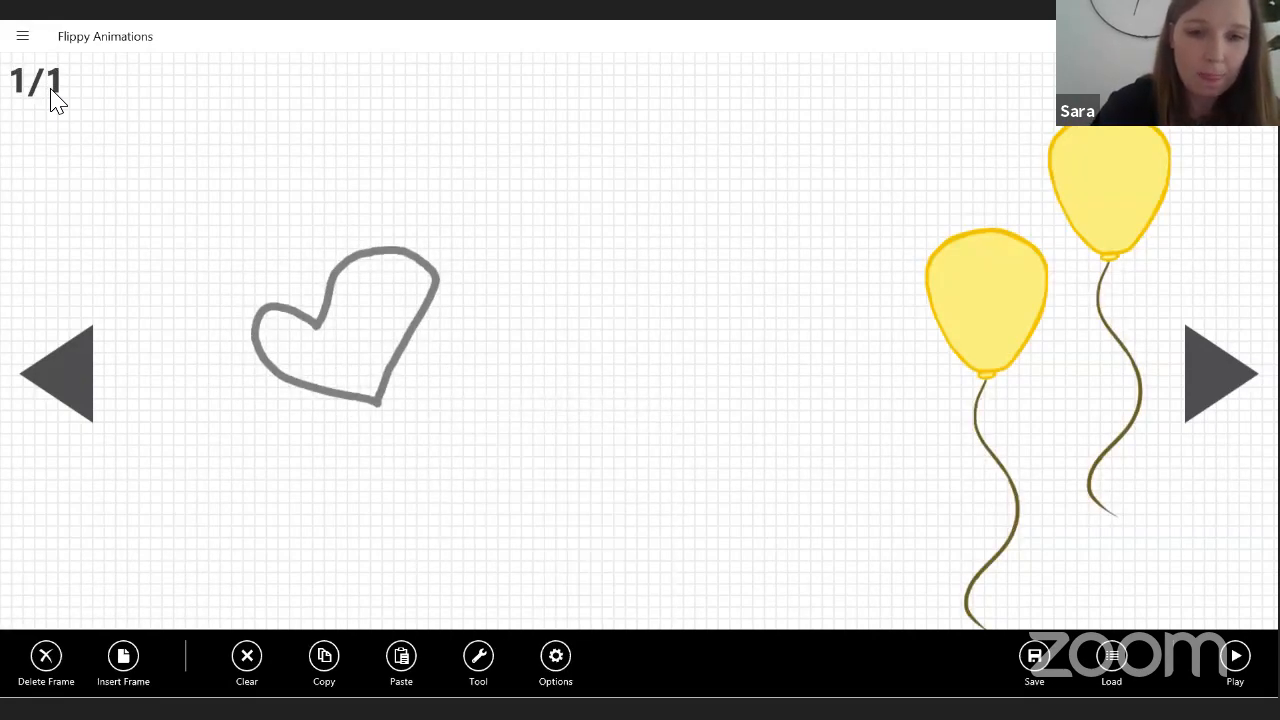
{"action": "key", "text": "Return"}
{"action": "key", "text": "space"}
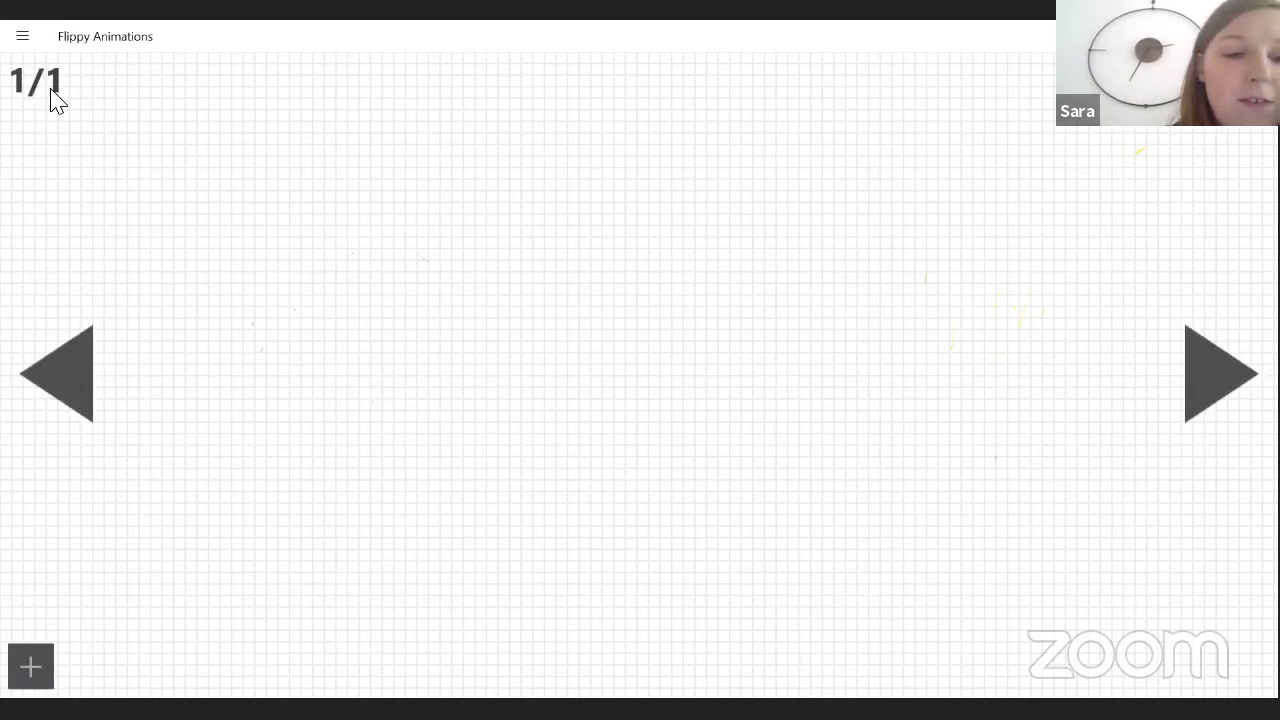
Switch the drawing tool from Eraser to Pen for the cleared frame.
{"action": "left_click", "coordinate": [22, 36]}
{"action": "left_click", "coordinate": [42, 66]}
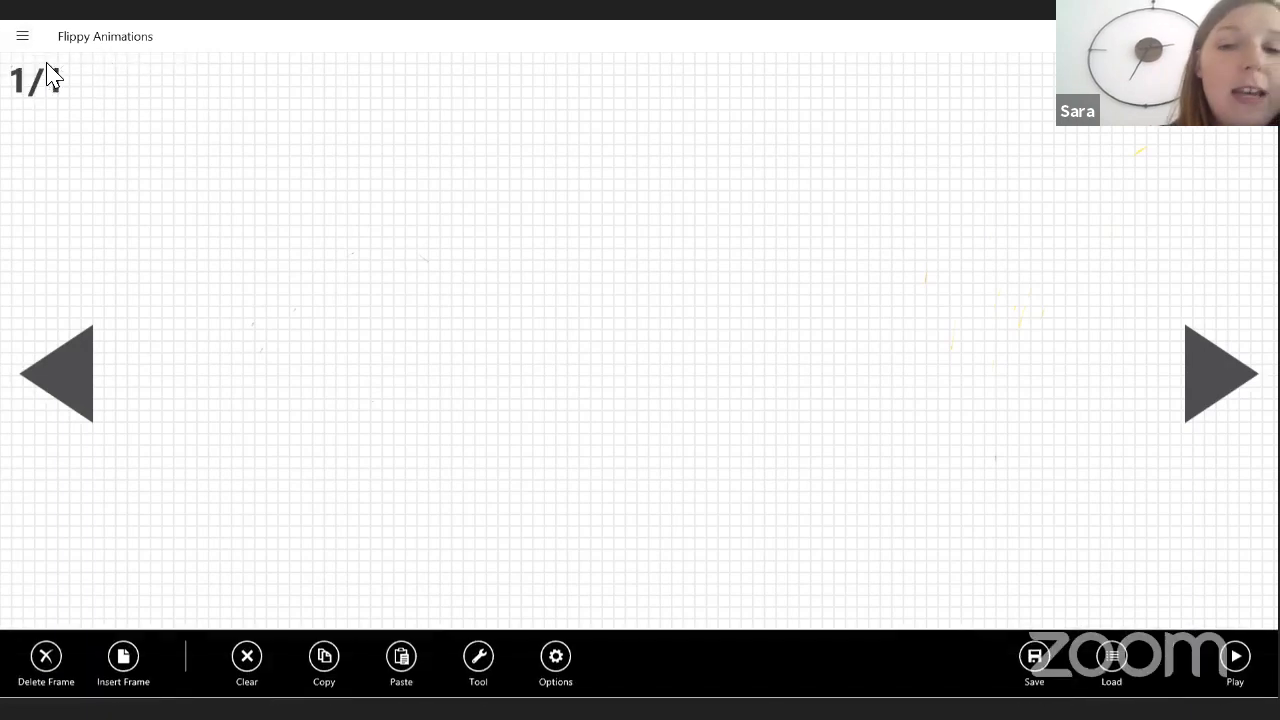
{"action": "left_click", "coordinate": [478, 656]}
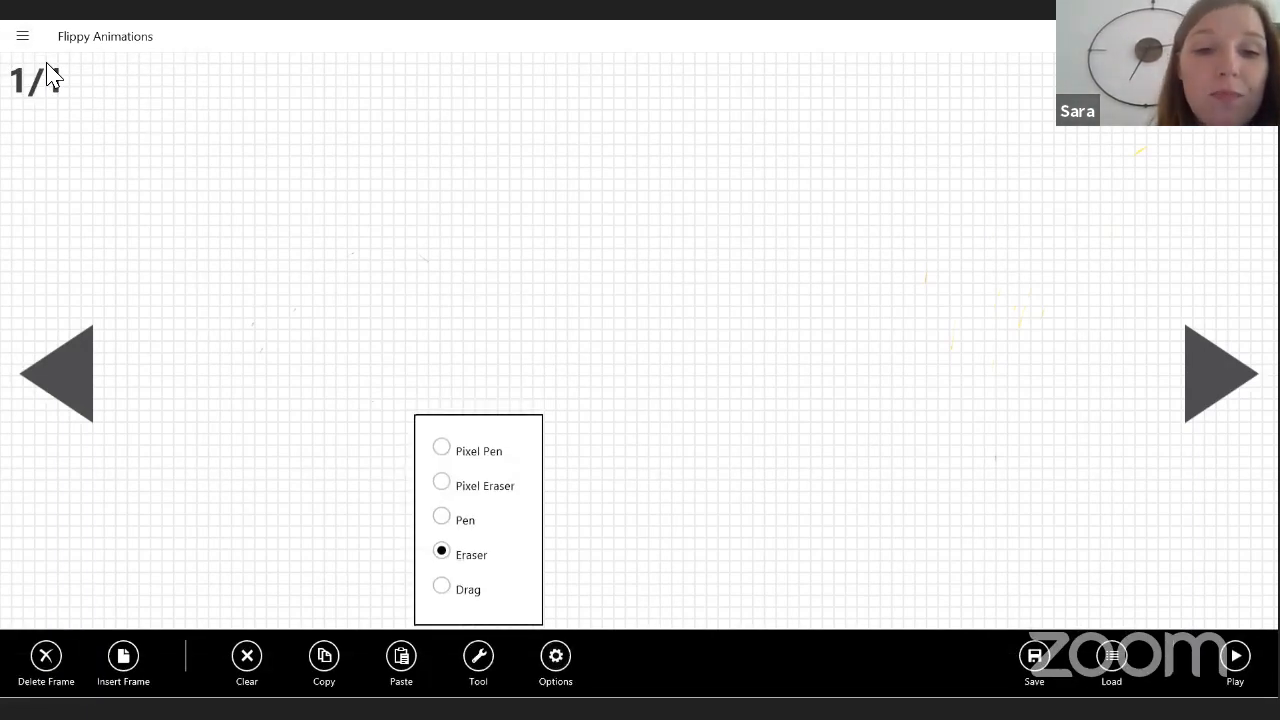
{"action": "left_click", "coordinate": [441, 448]}
{"action": "left_click", "coordinate": [441, 517]}
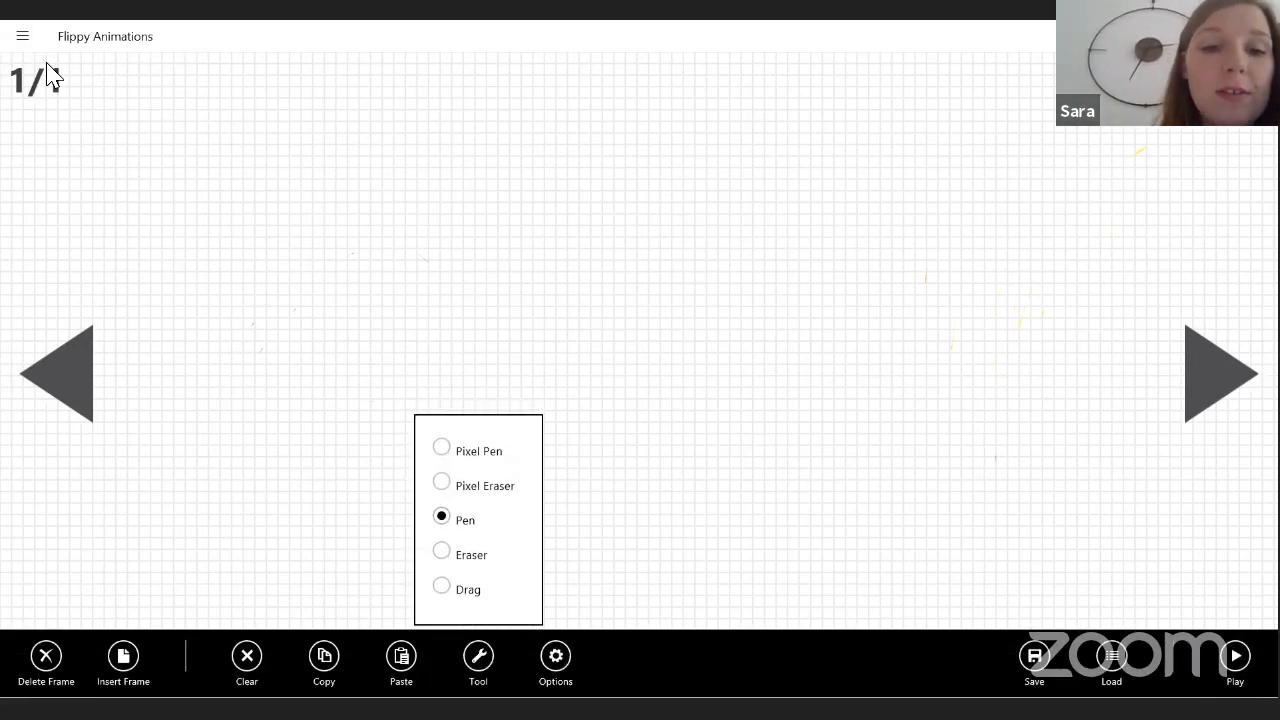
Slightly reduce the pen's line width and the red and green amounts of its grey colour.
{"action": "left_click", "coordinate": [556, 656]}
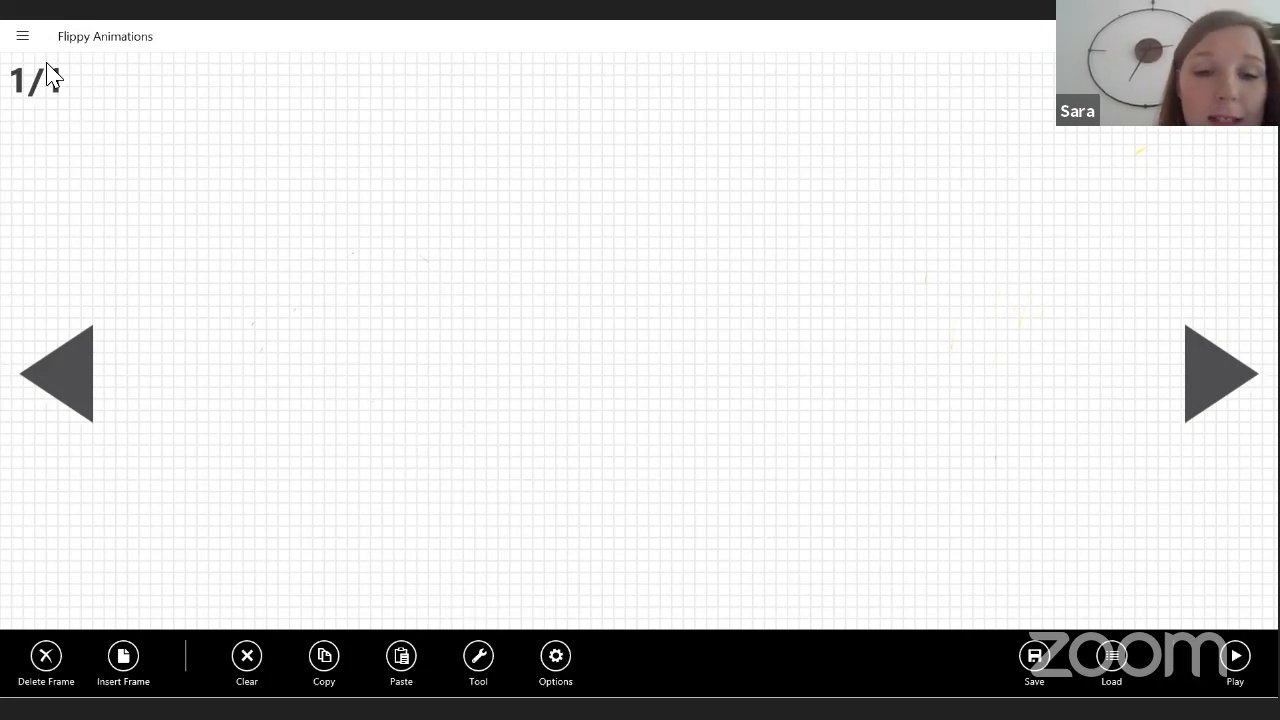
{"action": "left_click", "coordinate": [556, 656]}
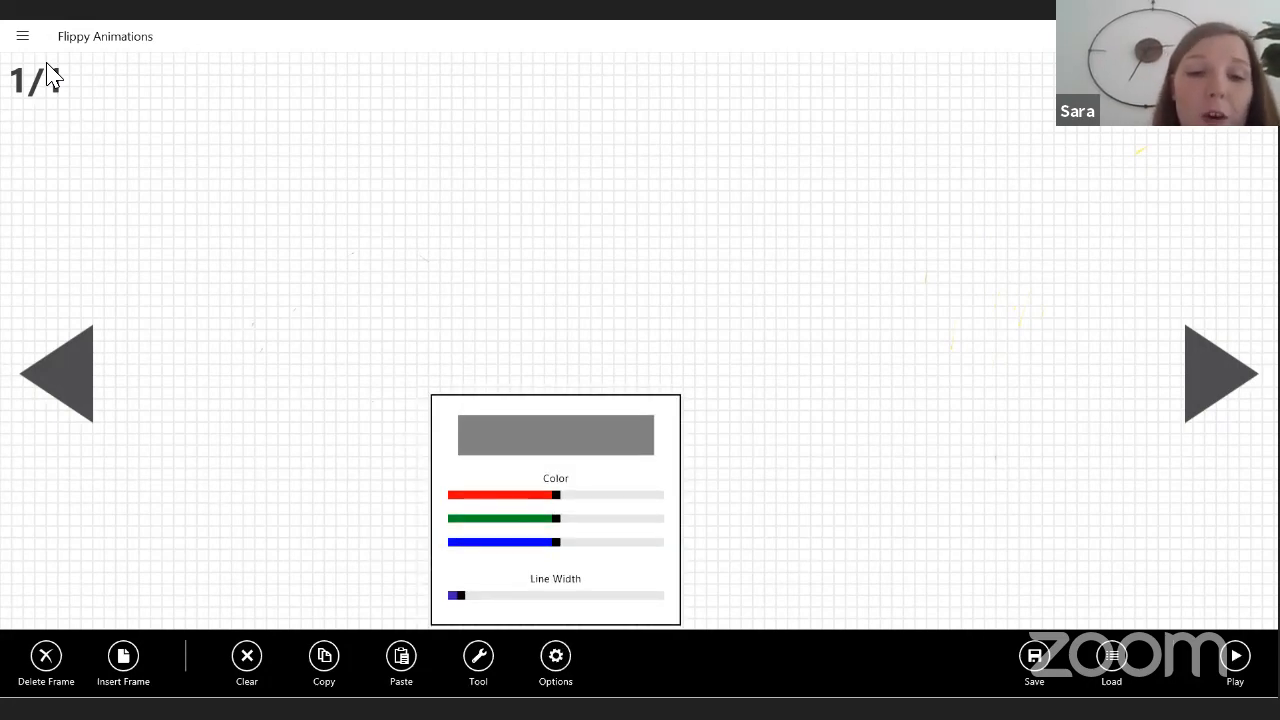
{"action": "mouse_move", "coordinate": [461, 595]}
{"action": "left_mouse_down"}
{"action": "mouse_move", "coordinate": [544, 595]}
{"action": "mouse_move", "coordinate": [458, 595]}
{"action": "left_mouse_up"}
{"action": "mouse_move", "coordinate": [556, 495]}
{"action": "left_mouse_down"}
{"action": "mouse_move", "coordinate": [647, 495]}
{"action": "mouse_move", "coordinate": [553, 495]}
{"action": "mouse_move", "coordinate": [623, 518]}
{"action": "mouse_move", "coordinate": [555, 518]}
{"action": "mouse_move", "coordinate": [554, 495]}
{"action": "left_mouse_up"}
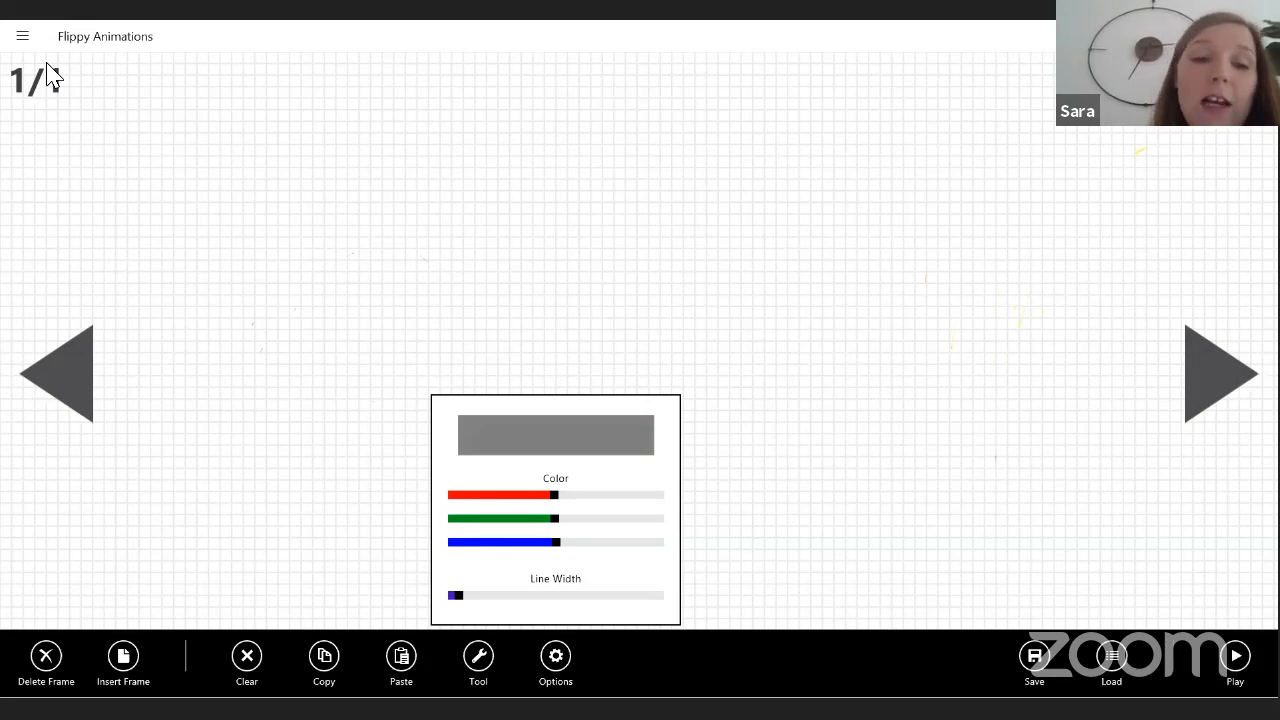
{"action": "left_click", "coordinate": [46, 63]}
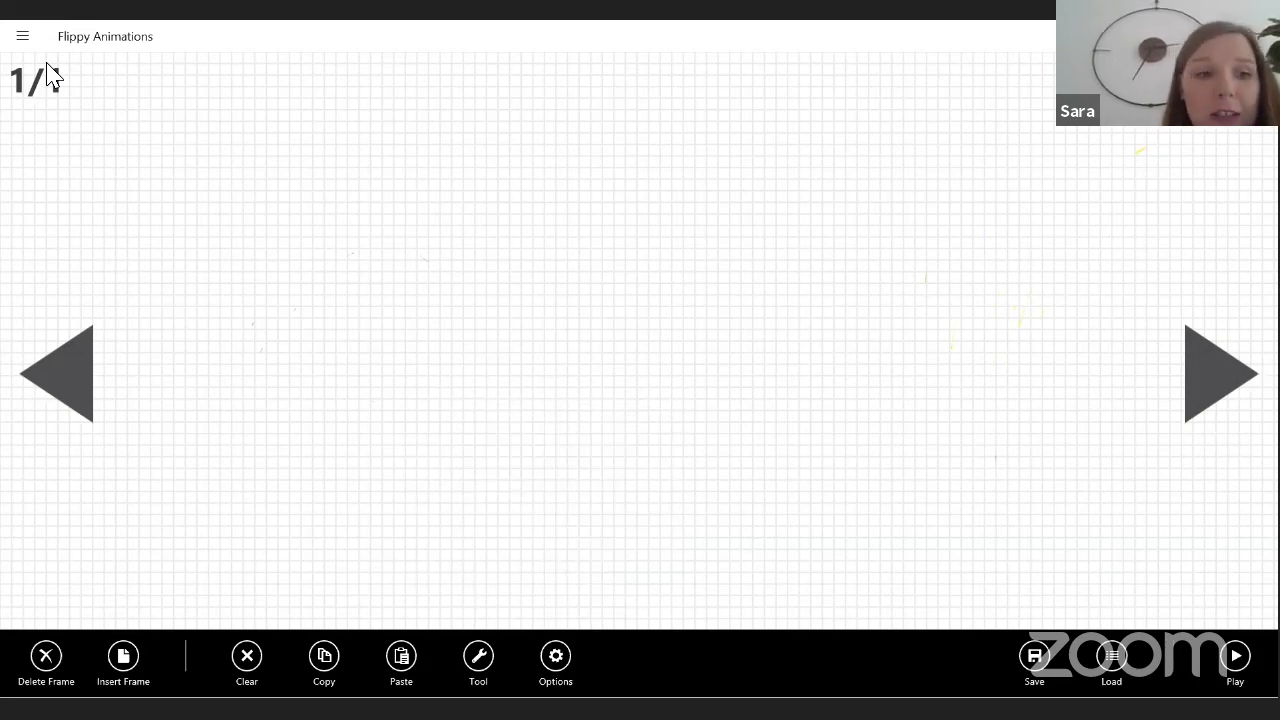
Draw a ground line with a hump left of centre on frames 1 to 3, making the hump taller each time.
{"action": "mouse_move", "coordinate": [1, 548]}
{"action": "left_mouse_down"}
{"action": "mouse_move", "coordinate": [417, 531]}
{"action": "mouse_move", "coordinate": [444, 480]}
{"action": "mouse_move", "coordinate": [534, 412]}
{"action": "mouse_move", "coordinate": [627, 430]}
{"action": "mouse_move", "coordinate": [722, 490]}
{"action": "mouse_move", "coordinate": [1264, 496]}
{"action": "left_mouse_up"}
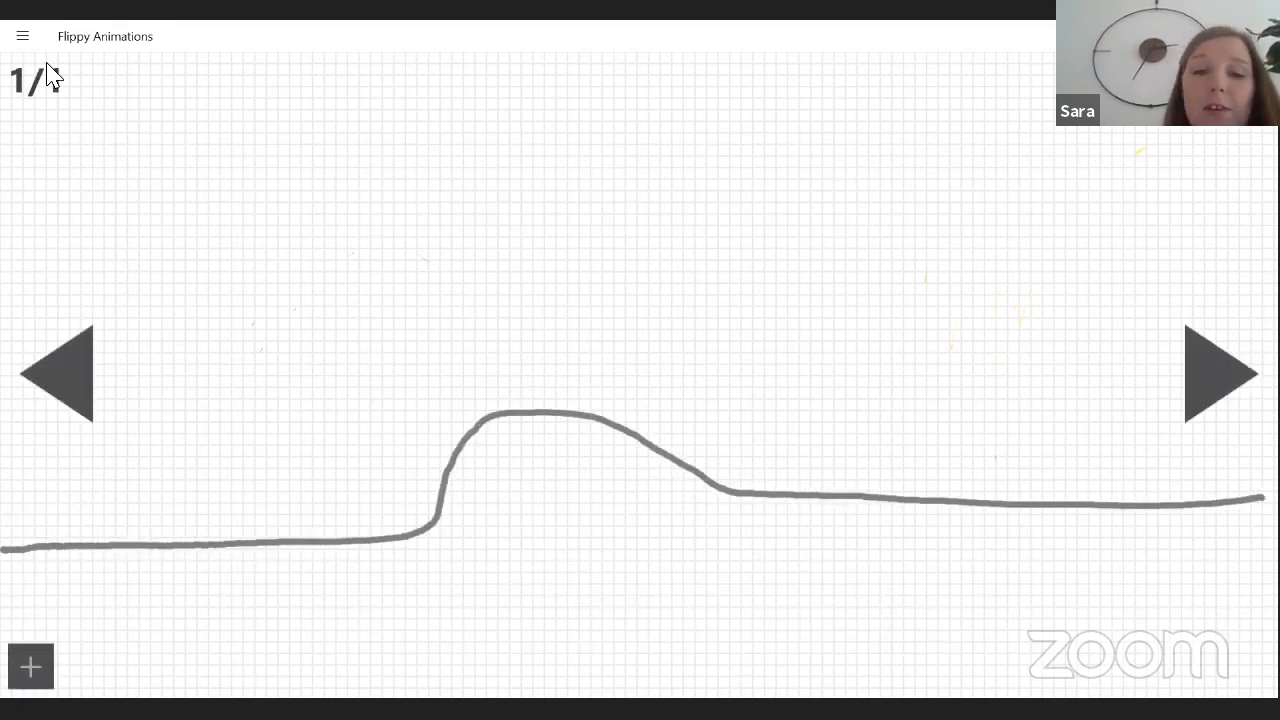
{"action": "left_click", "coordinate": [1220, 374]}
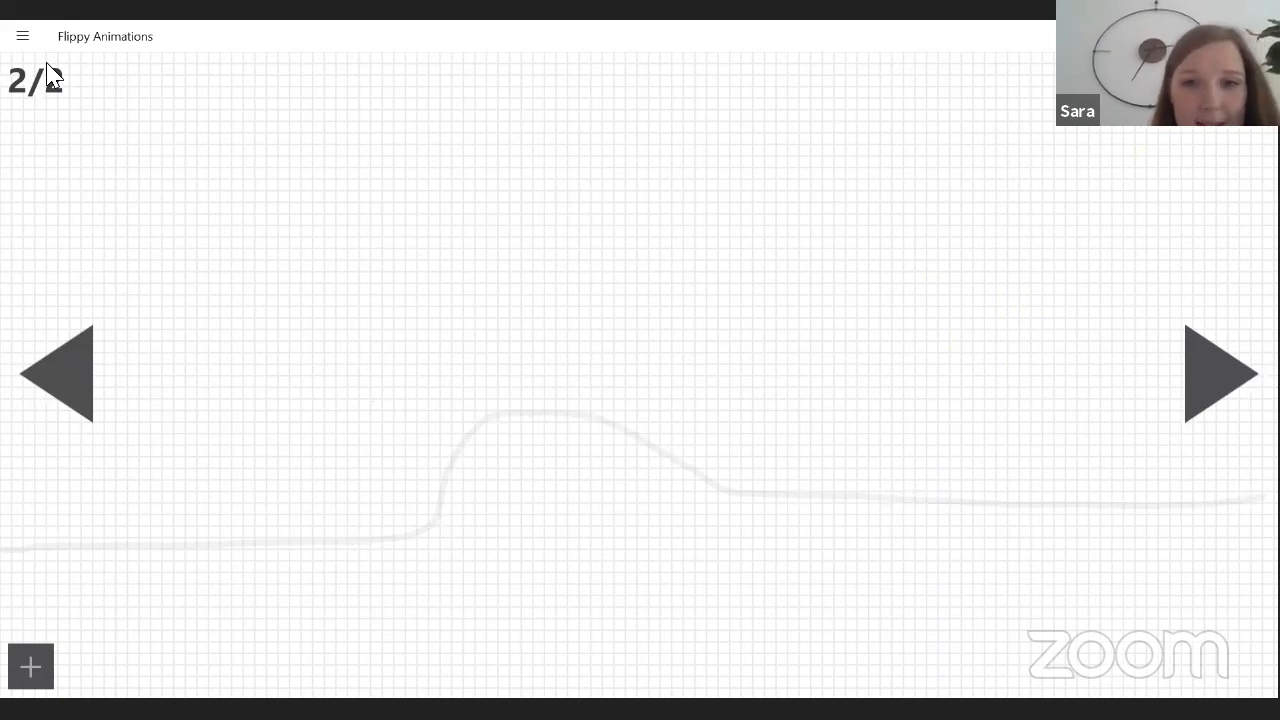
{"action": "mouse_move", "coordinate": [2, 546]}
{"action": "left_mouse_down"}
{"action": "mouse_move", "coordinate": [156, 557]}
{"action": "mouse_move", "coordinate": [410, 535]}
{"action": "mouse_move", "coordinate": [459, 440]}
{"action": "mouse_move", "coordinate": [511, 378]}
{"action": "mouse_move", "coordinate": [580, 389]}
{"action": "mouse_move", "coordinate": [691, 513]}
{"action": "mouse_move", "coordinate": [1272, 521]}
{"action": "left_mouse_up"}
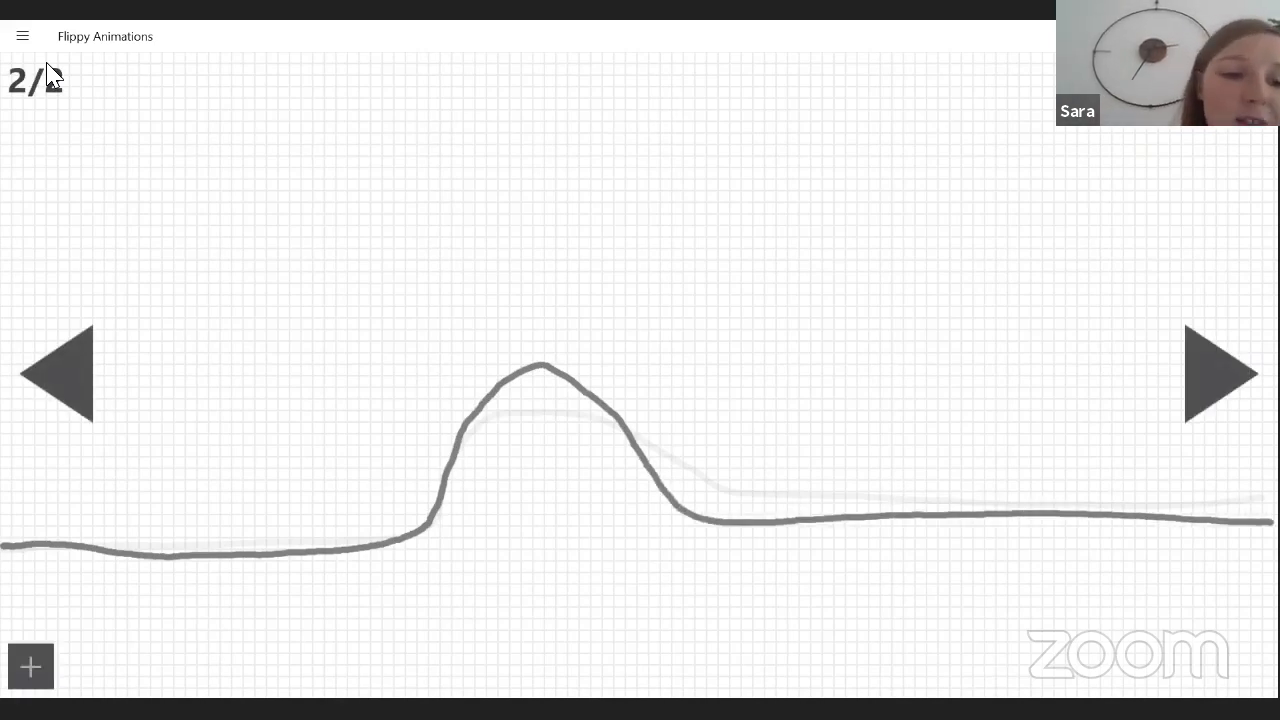
{"action": "key", "text": "Right"}
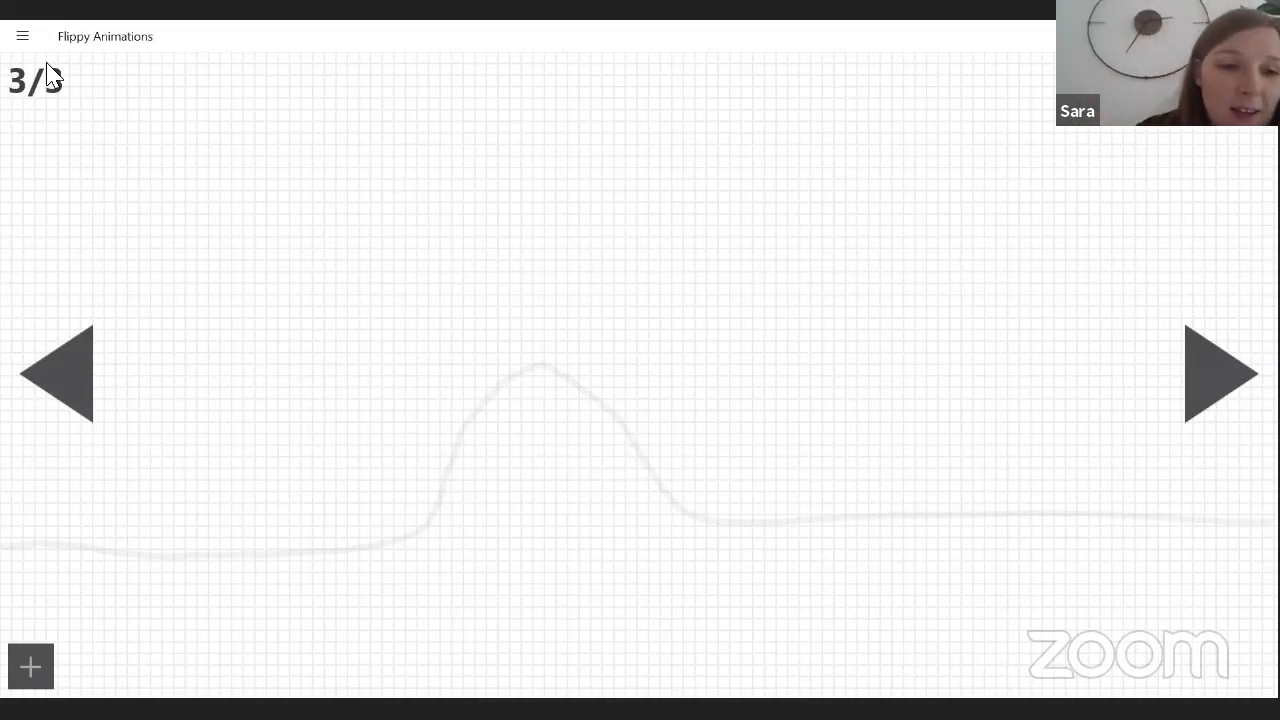
{"action": "mouse_move", "coordinate": [2, 545]}
{"action": "left_mouse_down"}
{"action": "mouse_move", "coordinate": [272, 551]}
{"action": "mouse_move", "coordinate": [408, 522]}
{"action": "mouse_move", "coordinate": [484, 326]}
{"action": "mouse_move", "coordinate": [533, 306]}
{"action": "mouse_move", "coordinate": [571, 341]}
{"action": "mouse_move", "coordinate": [627, 471]}
{"action": "mouse_move", "coordinate": [669, 500]}
{"action": "mouse_move", "coordinate": [750, 520]}
{"action": "mouse_move", "coordinate": [1278, 514]}
{"action": "left_mouse_up"}
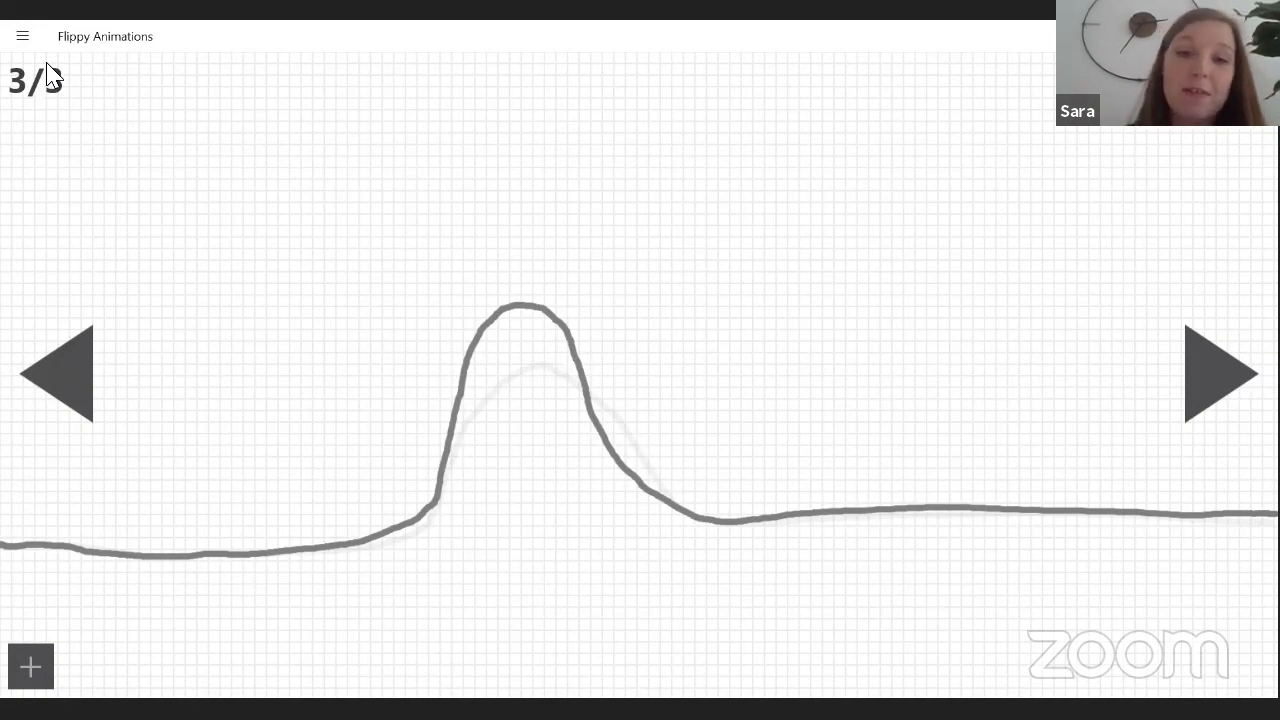
Add frames 4 to 6, growing the hump into an upright figure above the ground line, with two arms on frame 6.
{"action": "key", "text": "Right"}
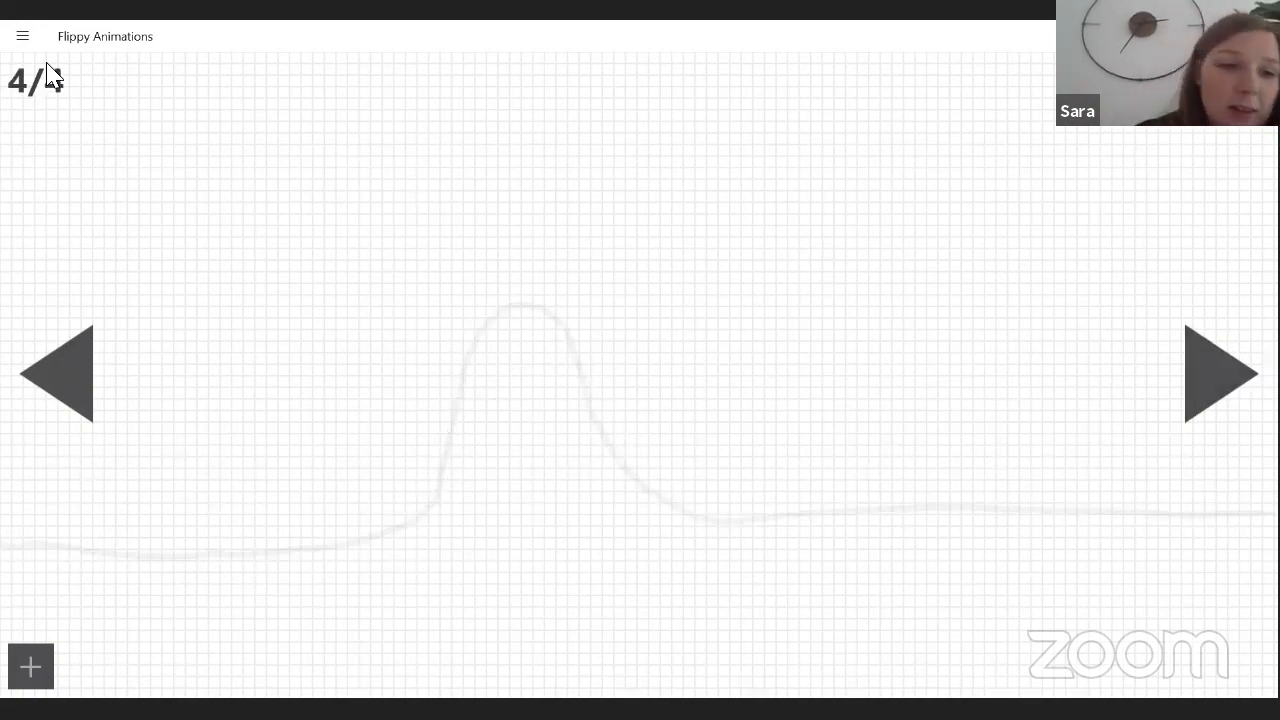
{"action": "mouse_move", "coordinate": [2, 548]}
{"action": "left_mouse_down"}
{"action": "mouse_move", "coordinate": [459, 535]}
{"action": "mouse_move", "coordinate": [435, 356]}
{"action": "mouse_move", "coordinate": [444, 315]}
{"action": "mouse_move", "coordinate": [512, 281]}
{"action": "mouse_move", "coordinate": [551, 305]}
{"action": "mouse_move", "coordinate": [576, 385]}
{"action": "mouse_move", "coordinate": [573, 459]}
{"action": "mouse_move", "coordinate": [590, 471]}
{"action": "mouse_move", "coordinate": [600, 525]}
{"action": "mouse_move", "coordinate": [1274, 517]}
{"action": "left_mouse_up"}
{"action": "left_click", "coordinate": [1220, 374]}
{"action": "mouse_move", "coordinate": [2, 543]}
{"action": "left_mouse_down"}
{"action": "mouse_move", "coordinate": [472, 534]}
{"action": "mouse_move", "coordinate": [421, 415]}
{"action": "mouse_move", "coordinate": [427, 352]}
{"action": "mouse_move", "coordinate": [471, 268]}
{"action": "mouse_move", "coordinate": [478, 216]}
{"action": "mouse_move", "coordinate": [525, 188]}
{"action": "mouse_move", "coordinate": [568, 226]}
{"action": "mouse_move", "coordinate": [555, 299]}
{"action": "mouse_move", "coordinate": [579, 448]}
{"action": "mouse_move", "coordinate": [601, 487]}
{"action": "mouse_move", "coordinate": [591, 513]}
{"action": "mouse_move", "coordinate": [665, 526]}
{"action": "mouse_move", "coordinate": [1265, 523]}
{"action": "left_mouse_up"}
{"action": "left_click", "coordinate": [1220, 374]}
{"action": "mouse_move", "coordinate": [2, 541]}
{"action": "left_mouse_down"}
{"action": "mouse_move", "coordinate": [308, 543]}
{"action": "mouse_move", "coordinate": [457, 528]}
{"action": "mouse_move", "coordinate": [425, 391]}
{"action": "mouse_move", "coordinate": [402, 436]}
{"action": "mouse_move", "coordinate": [392, 408]}
{"action": "mouse_move", "coordinate": [419, 327]}
{"action": "mouse_move", "coordinate": [468, 284]}
{"action": "mouse_move", "coordinate": [476, 205]}
{"action": "mouse_move", "coordinate": [504, 185]}
{"action": "mouse_move", "coordinate": [558, 202]}
{"action": "mouse_move", "coordinate": [568, 278]}
{"action": "mouse_move", "coordinate": [569, 417]}
{"action": "mouse_move", "coordinate": [516, 382]}
{"action": "mouse_move", "coordinate": [514, 397]}
{"action": "mouse_move", "coordinate": [561, 447]}
{"action": "mouse_move", "coordinate": [586, 516]}
{"action": "mouse_move", "coordinate": [668, 526]}
{"action": "left_mouse_up"}
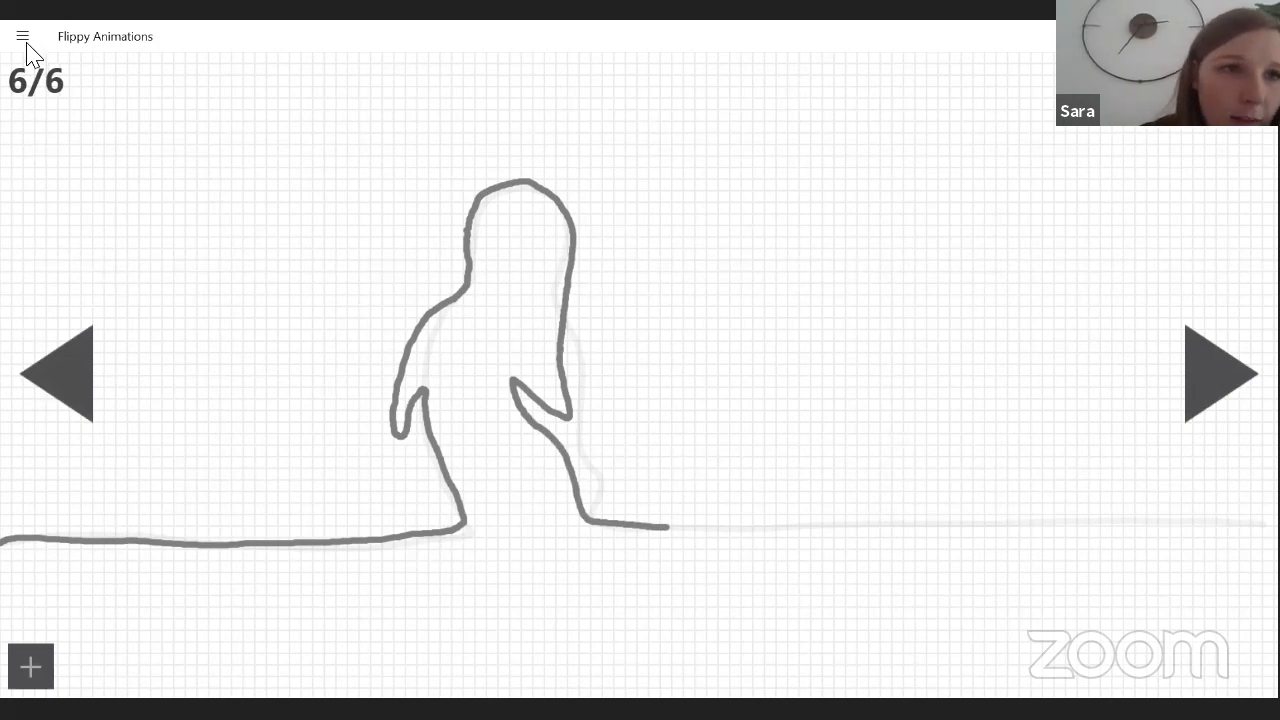
Use the Eraser to remove both arms, the lower front edge and the short ground line in front of the figure on frame 6.
{"action": "left_click", "coordinate": [23, 38]}
{"action": "left_click", "coordinate": [65, 80]}
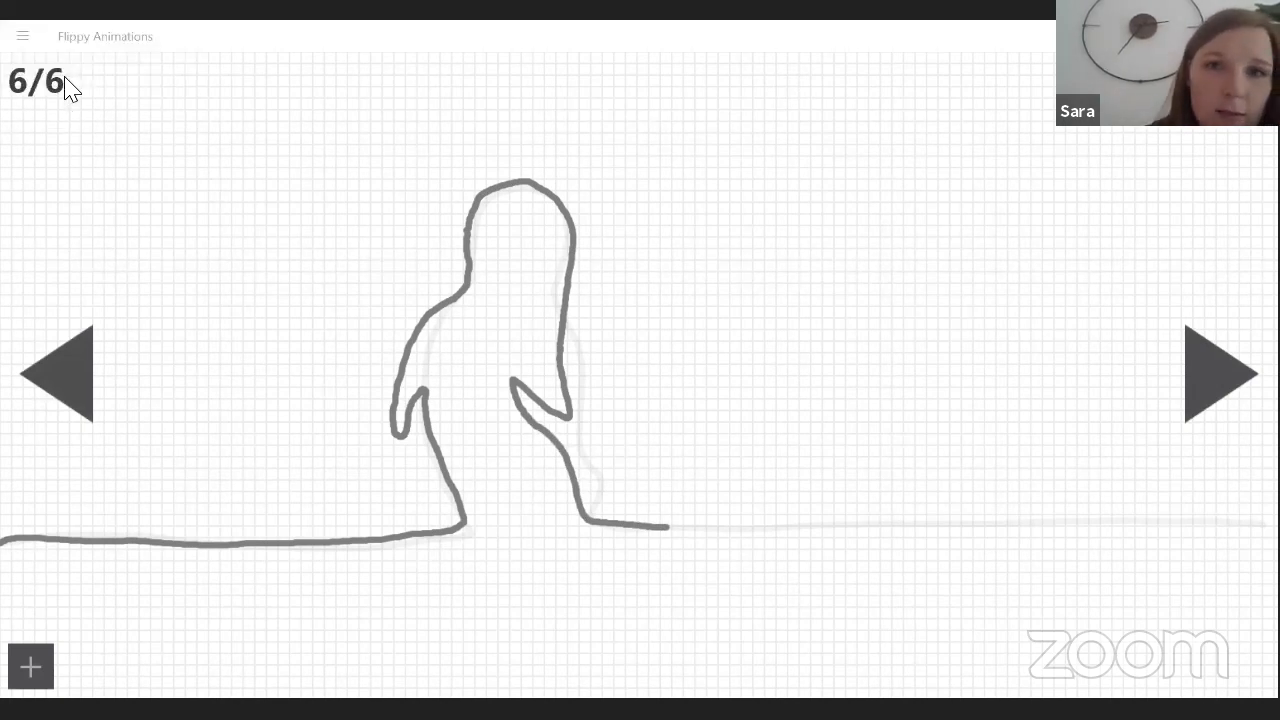
{"action": "left_click", "coordinate": [23, 36]}
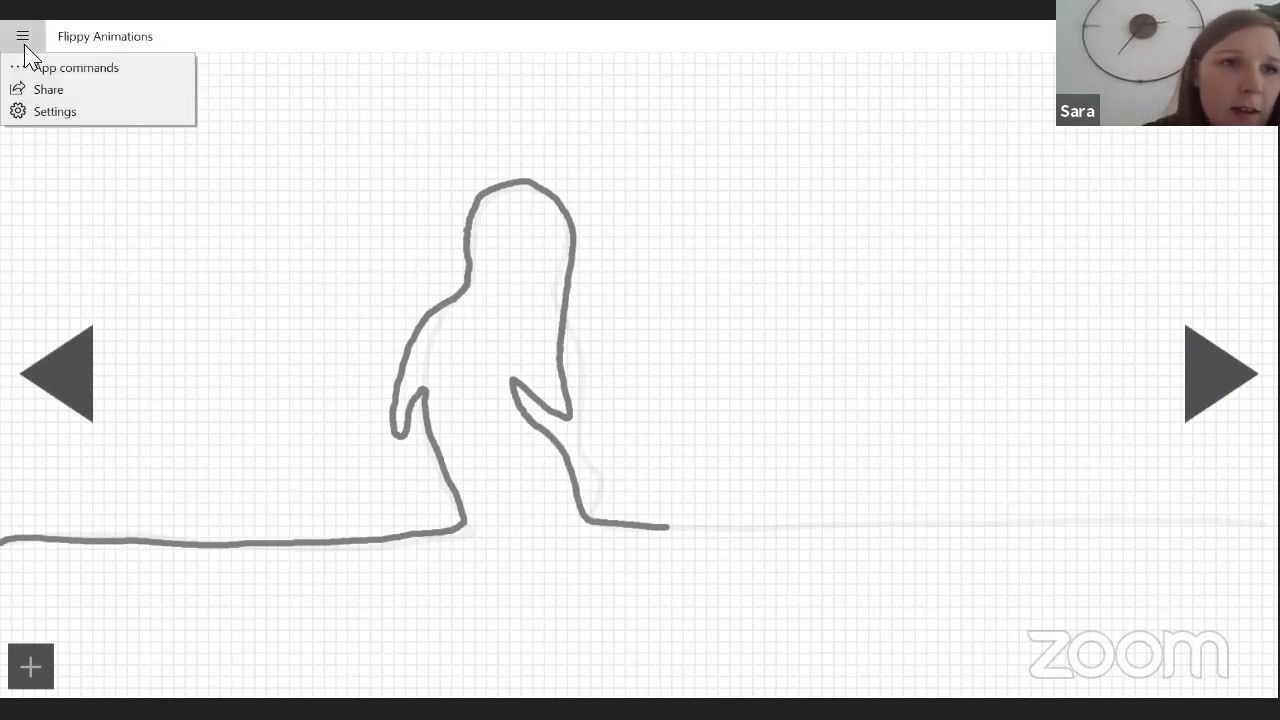
{"action": "left_click", "coordinate": [74, 67]}
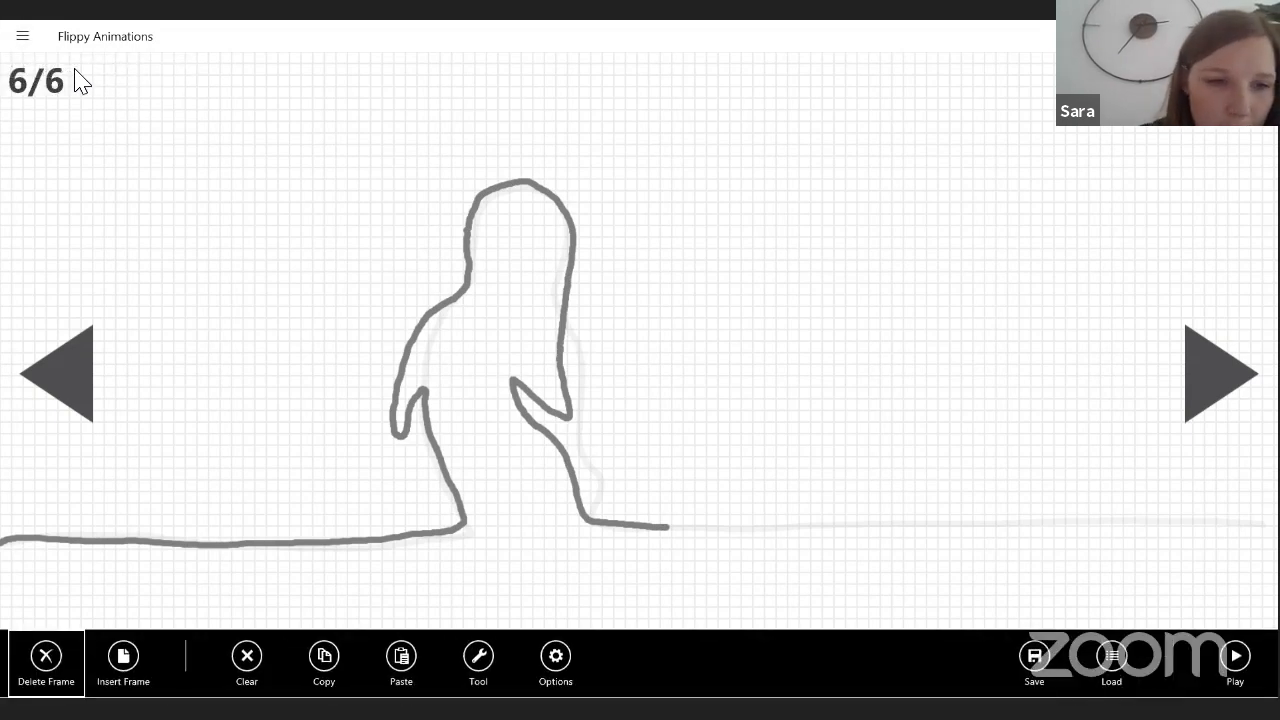
{"action": "left_click", "coordinate": [556, 657]}
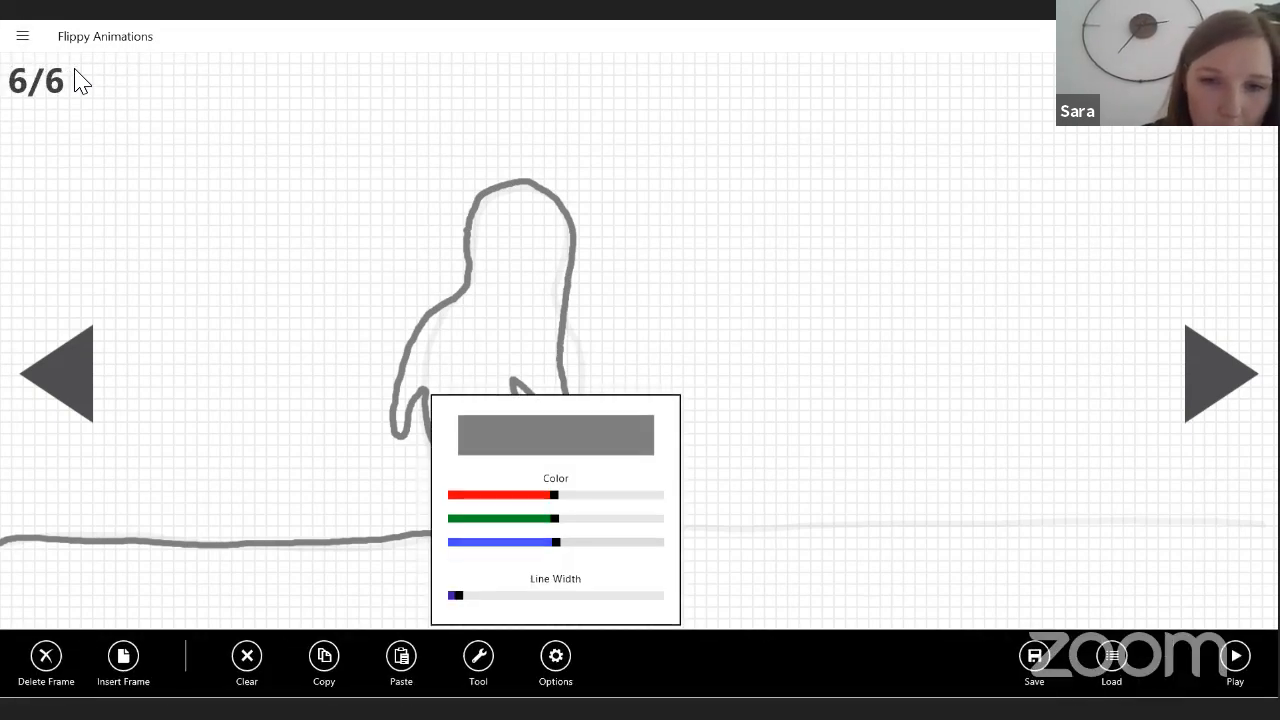
{"action": "left_click", "coordinate": [478, 657]}
{"action": "left_click", "coordinate": [441, 447]}
{"action": "left_click", "coordinate": [441, 516]}
{"action": "left_click", "coordinate": [441, 551]}
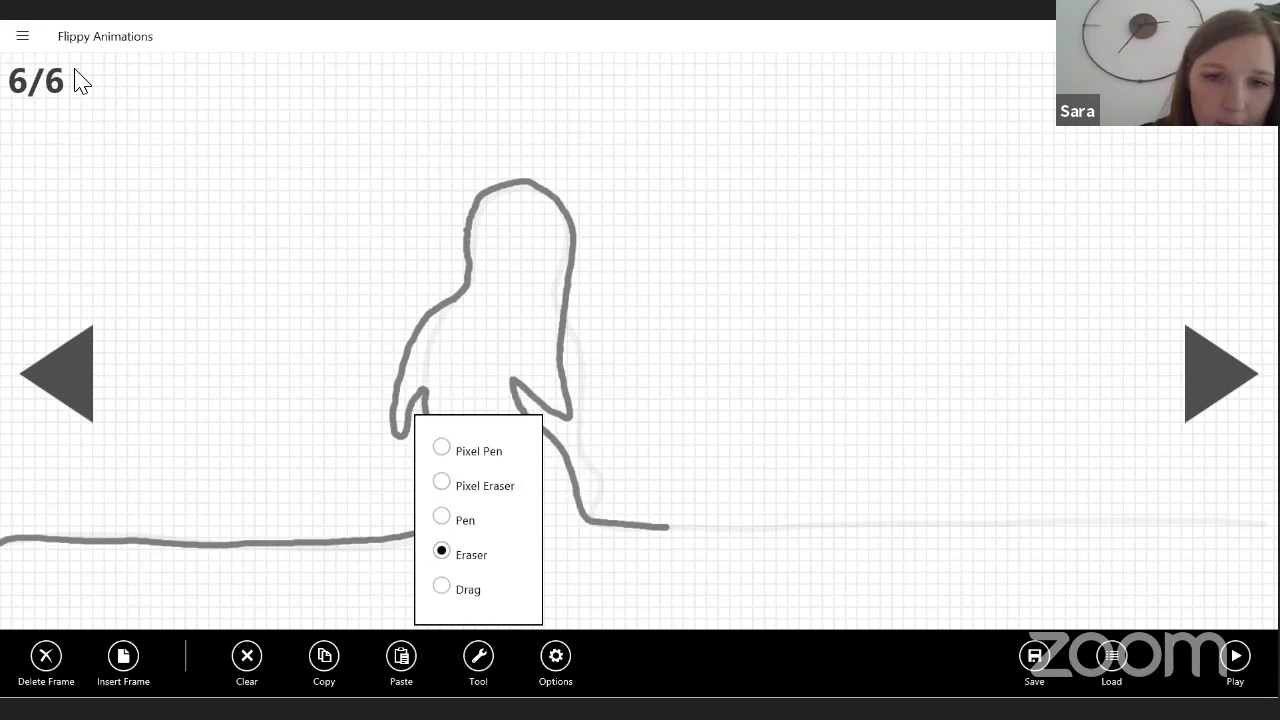
{"action": "left_click", "coordinate": [680, 450]}
{"action": "mouse_move", "coordinate": [668, 527]}
{"action": "left_mouse_down"}
{"action": "mouse_move", "coordinate": [584, 510]}
{"action": "mouse_move", "coordinate": [516, 384]}
{"action": "mouse_move", "coordinate": [532, 422]}
{"action": "mouse_move", "coordinate": [548, 408]}
{"action": "mouse_move", "coordinate": [576, 487]}
{"action": "left_mouse_up"}
{"action": "left_click_drag", "start_coordinate": [571, 412], "coordinate": [566, 392]}
{"action": "mouse_move", "coordinate": [408, 342]}
{"action": "left_mouse_down"}
{"action": "mouse_move", "coordinate": [392, 425]}
{"action": "mouse_move", "coordinate": [405, 438]}
{"action": "left_mouse_up"}
{"action": "mouse_move", "coordinate": [420, 388]}
{"action": "left_mouse_down"}
{"action": "mouse_move", "coordinate": [429, 312]}
{"action": "mouse_move", "coordinate": [414, 337]}
{"action": "mouse_move", "coordinate": [436, 308]}
{"action": "left_mouse_up"}
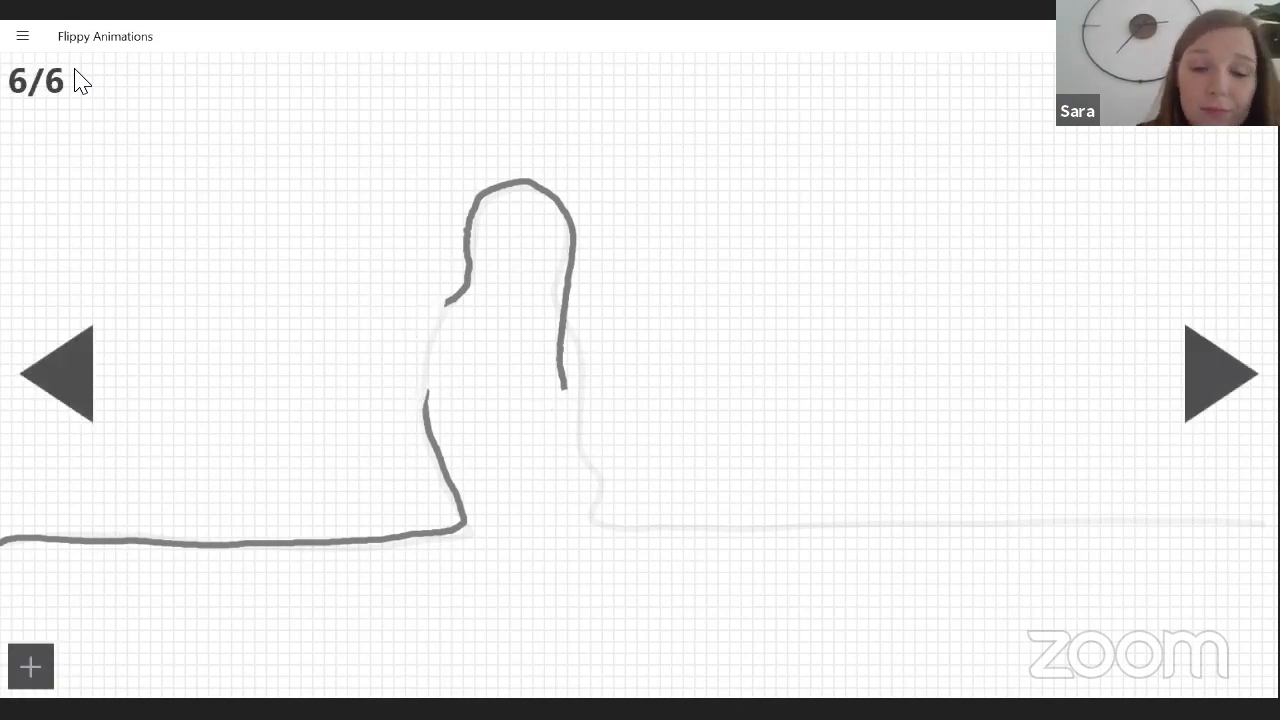
Select the Pen tool and redraw the back of the figure on frame 6 down to the ground line.
{"action": "left_click", "coordinate": [16, 42]}
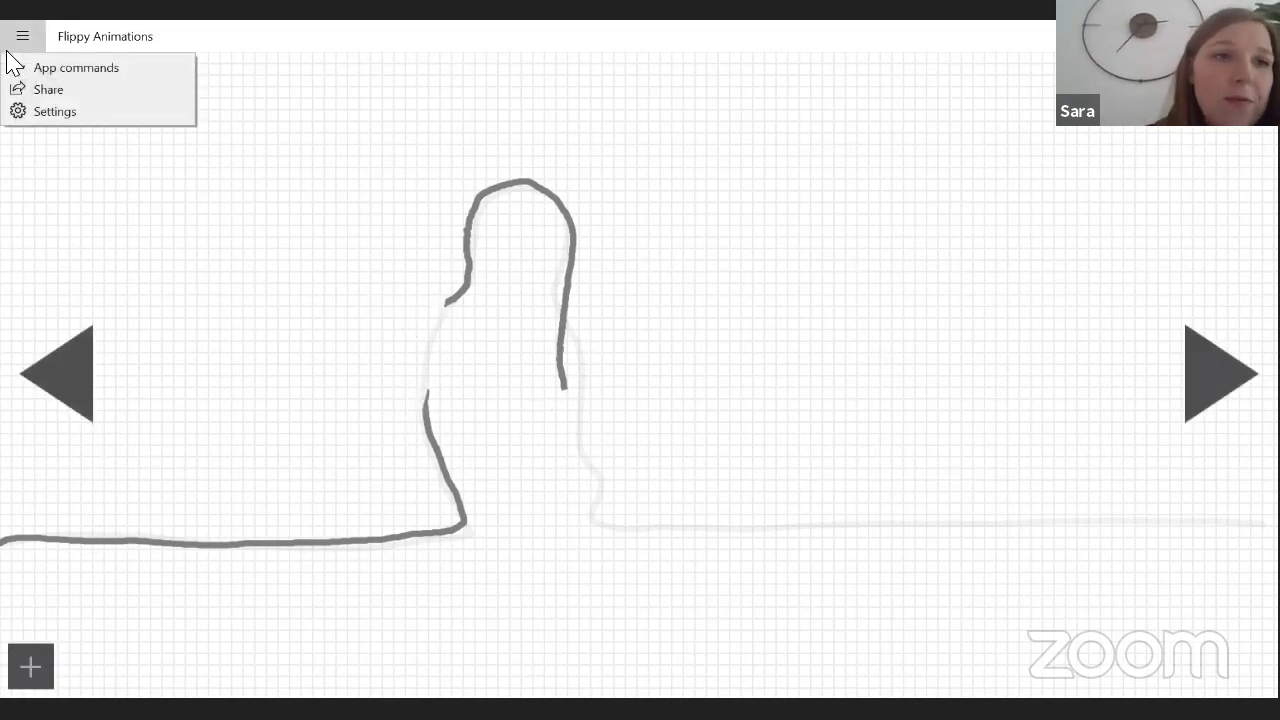
{"action": "left_click", "coordinate": [79, 66]}
{"action": "left_click", "coordinate": [478, 658]}
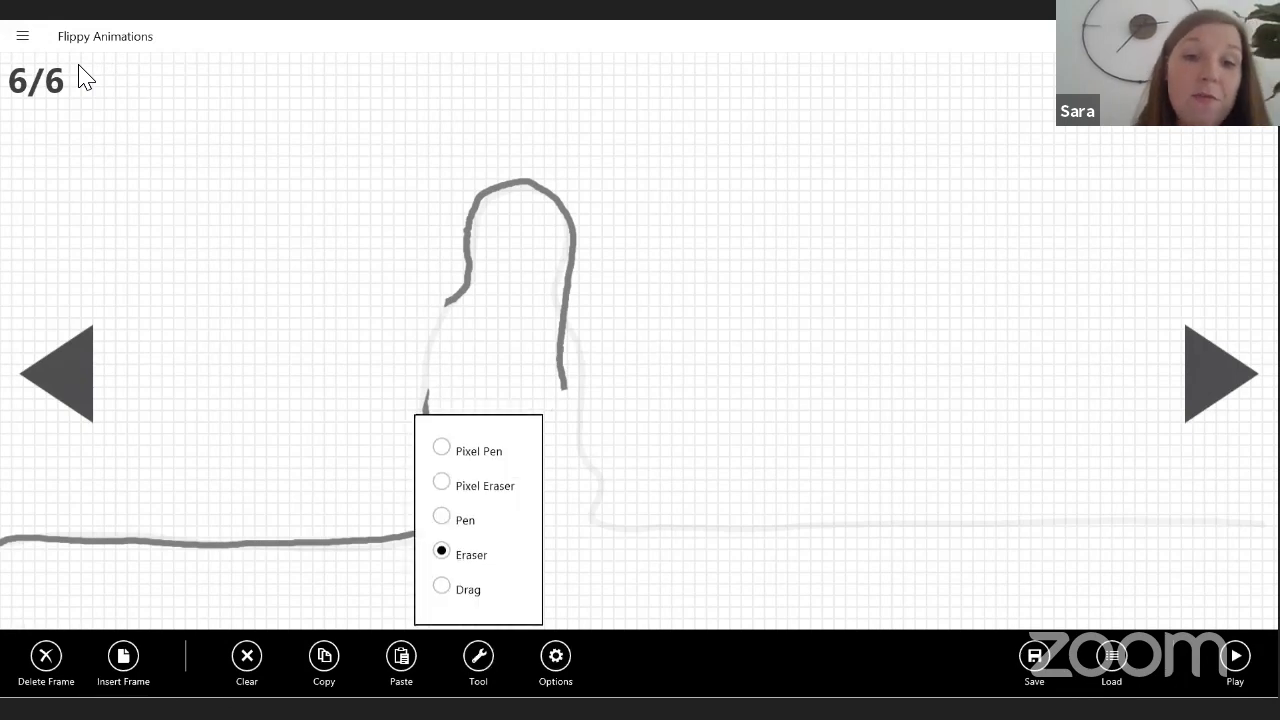
{"action": "left_click", "coordinate": [441, 516]}
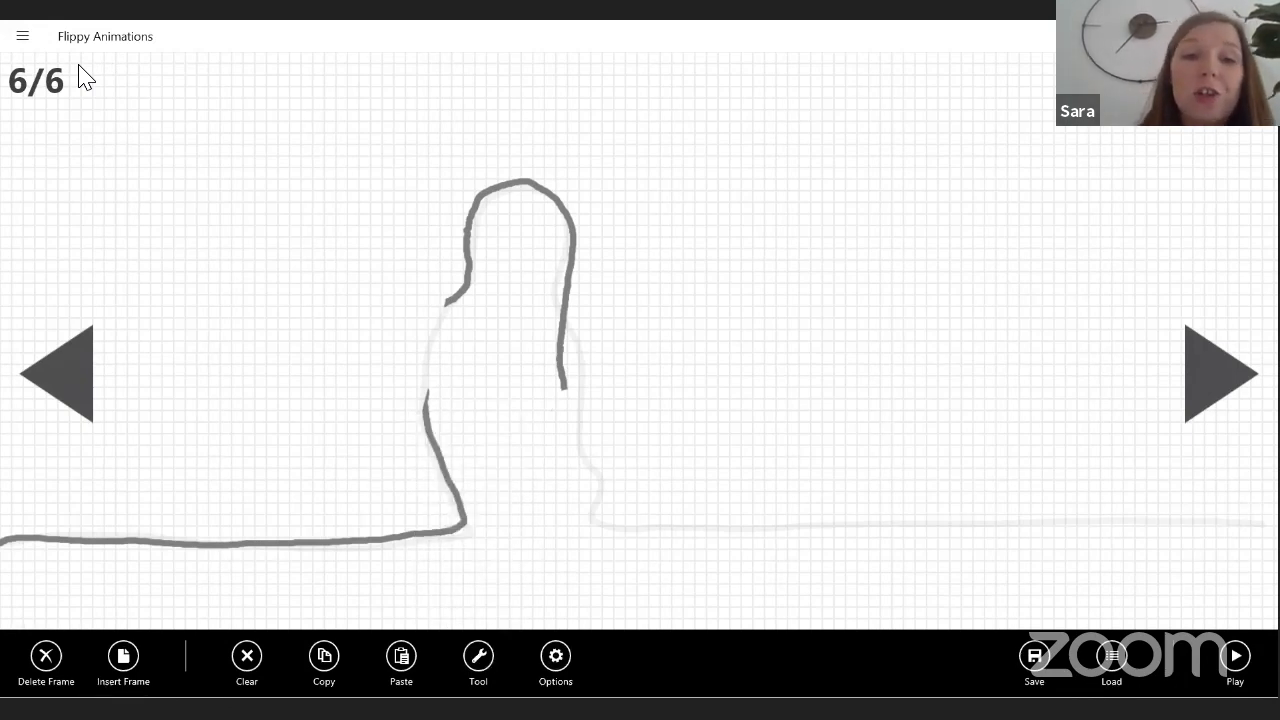
{"action": "left_click_drag", "start_coordinate": [444, 300], "coordinate": [434, 412]}
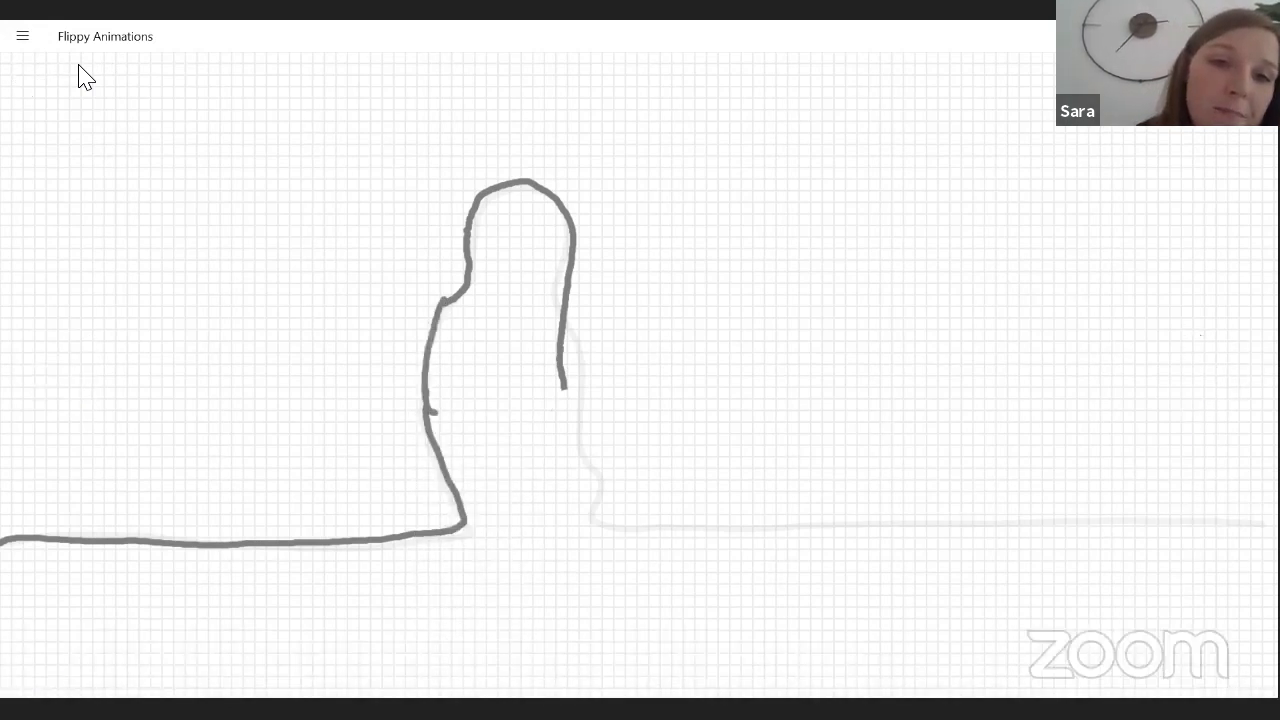
{"action": "mouse_move", "coordinate": [456, 301]}
{"action": "left_mouse_down"}
{"action": "mouse_move", "coordinate": [431, 361]}
{"action": "mouse_move", "coordinate": [433, 416]}
{"action": "mouse_move", "coordinate": [468, 529]}
{"action": "left_mouse_up"}
{"action": "left_click_drag", "start_coordinate": [428, 352], "coordinate": [446, 464]}
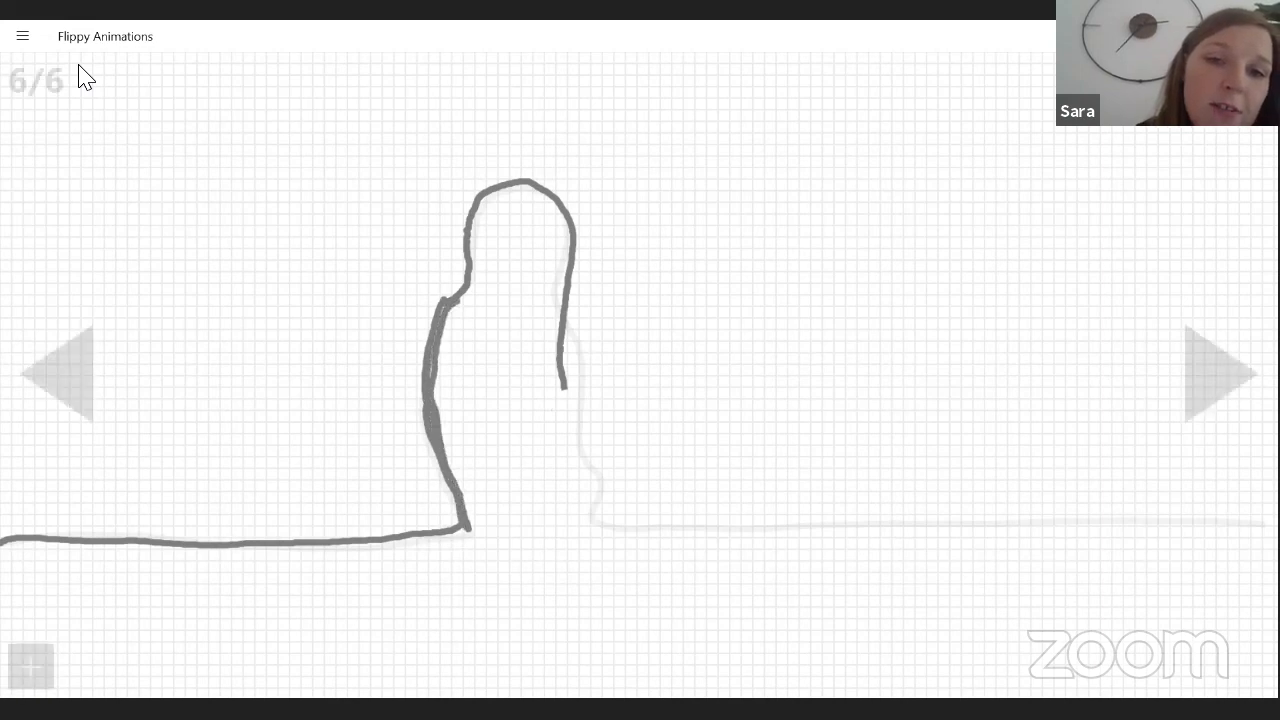
Retrace the head and front of the figure on frame 6, add a filled eye, and continue the ground line across the canvas.
{"action": "mouse_move", "coordinate": [463, 280]}
{"action": "left_mouse_down"}
{"action": "mouse_move", "coordinate": [498, 190]}
{"action": "mouse_move", "coordinate": [531, 183]}
{"action": "mouse_move", "coordinate": [577, 230]}
{"action": "mouse_move", "coordinate": [583, 436]}
{"action": "left_mouse_up"}
{"action": "mouse_move", "coordinate": [582, 410]}
{"action": "left_mouse_down"}
{"action": "mouse_move", "coordinate": [571, 482]}
{"action": "mouse_move", "coordinate": [590, 523]}
{"action": "left_mouse_up"}
{"action": "mouse_move", "coordinate": [527, 224]}
{"action": "left_mouse_down"}
{"action": "mouse_move", "coordinate": [515, 232]}
{"action": "mouse_move", "coordinate": [529, 226]}
{"action": "left_mouse_up"}
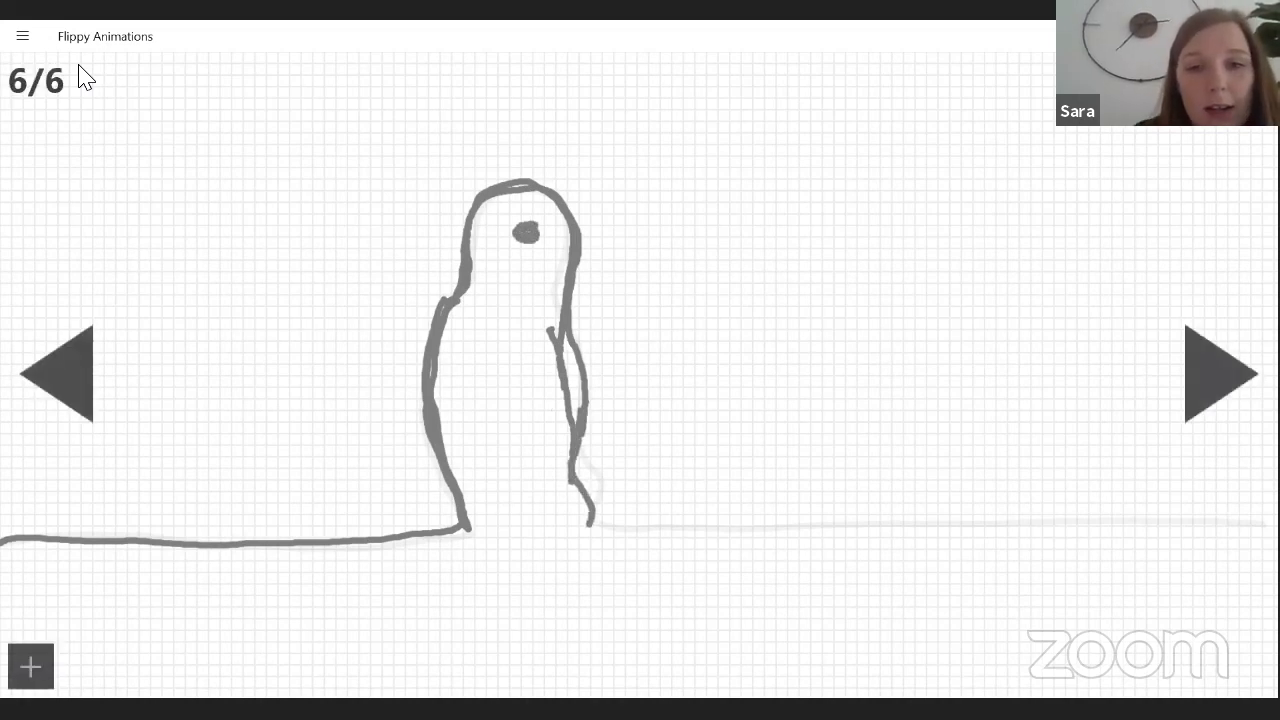
{"action": "left_click_drag", "start_coordinate": [590, 522], "coordinate": [1215, 506]}
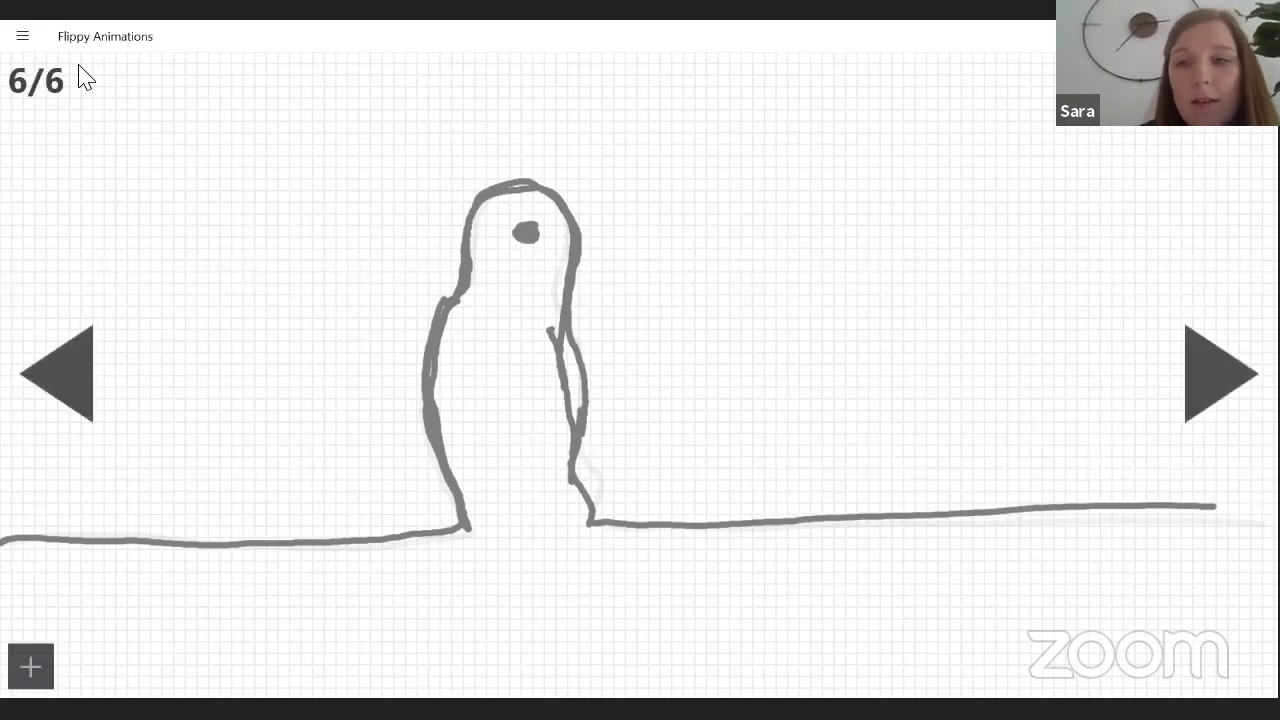
Add frame 7 and draw the figure on the ground line with a pointed beak and a filled eye.
{"action": "left_click", "coordinate": [1220, 374]}
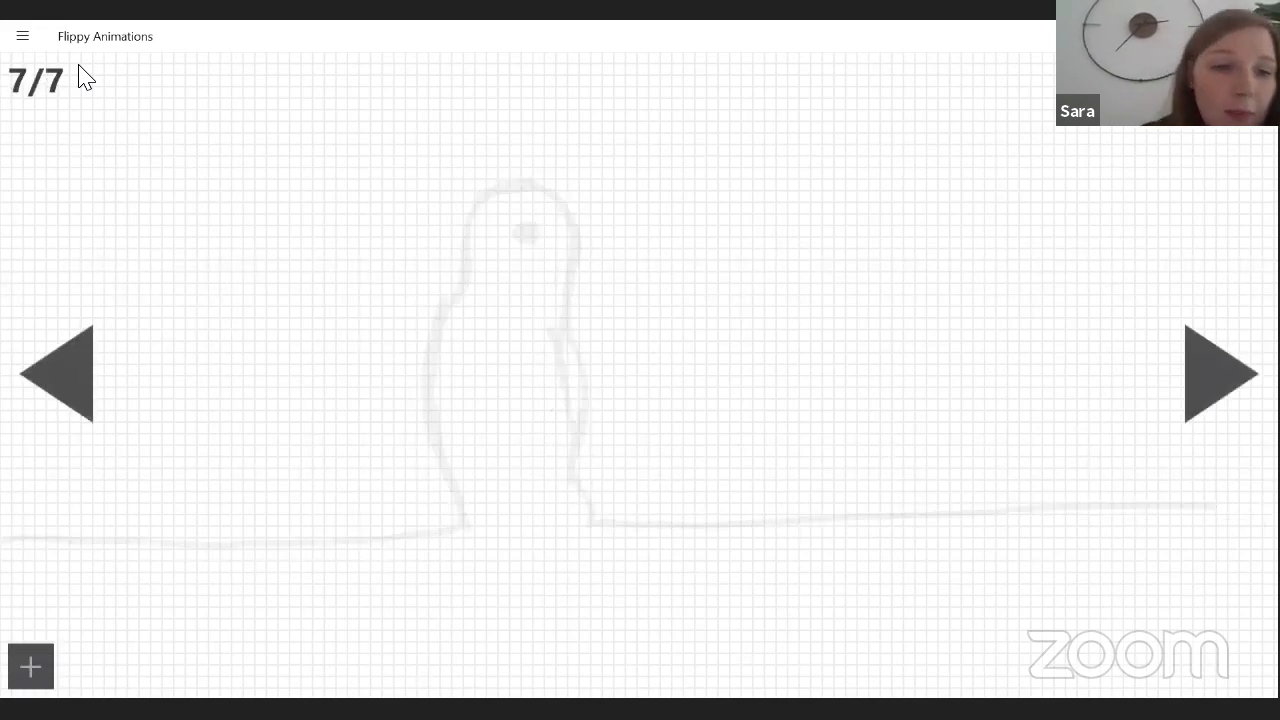
{"action": "mouse_move", "coordinate": [8, 540]}
{"action": "left_mouse_down"}
{"action": "mouse_move", "coordinate": [466, 527]}
{"action": "mouse_move", "coordinate": [432, 400]}
{"action": "mouse_move", "coordinate": [490, 192]}
{"action": "mouse_move", "coordinate": [554, 187]}
{"action": "mouse_move", "coordinate": [600, 252]}
{"action": "mouse_move", "coordinate": [572, 294]}
{"action": "mouse_move", "coordinate": [570, 505]}
{"action": "mouse_move", "coordinate": [600, 528]}
{"action": "mouse_move", "coordinate": [1272, 516]}
{"action": "left_mouse_up"}
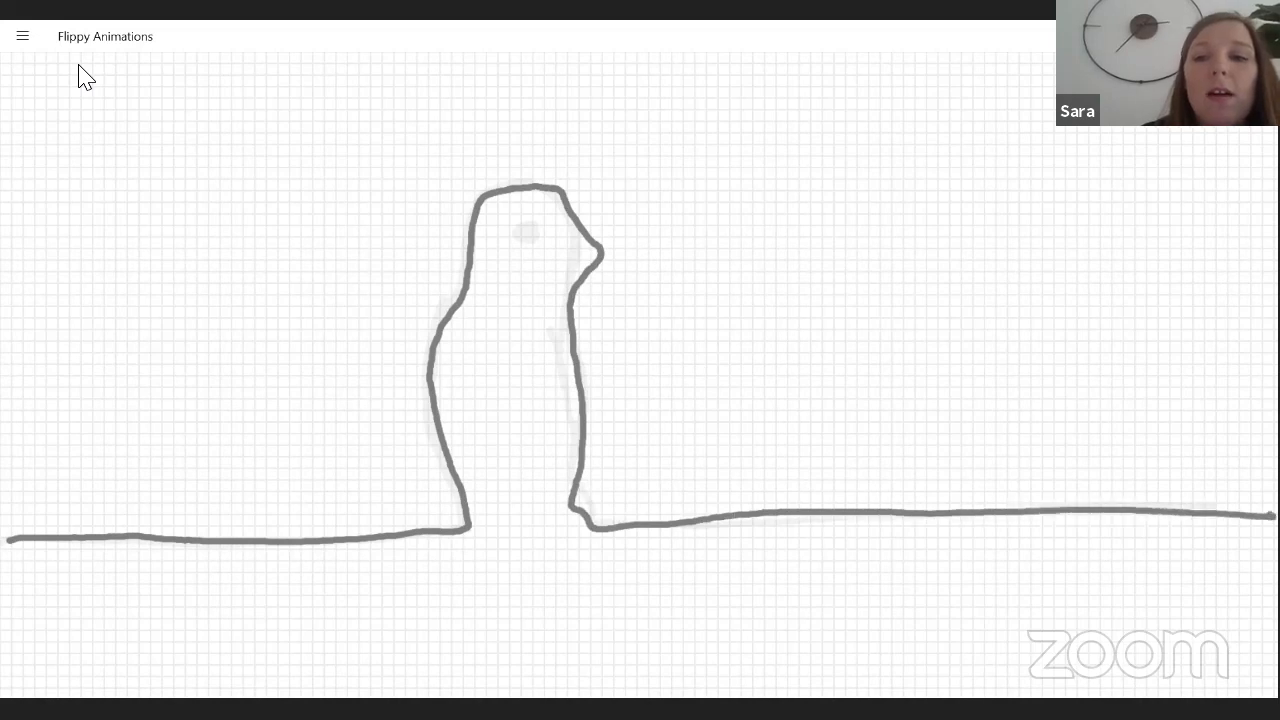
{"action": "mouse_move", "coordinate": [517, 234]}
{"action": "left_mouse_down"}
{"action": "mouse_move", "coordinate": [535, 233]}
{"action": "mouse_move", "coordinate": [522, 235]}
{"action": "left_mouse_up"}
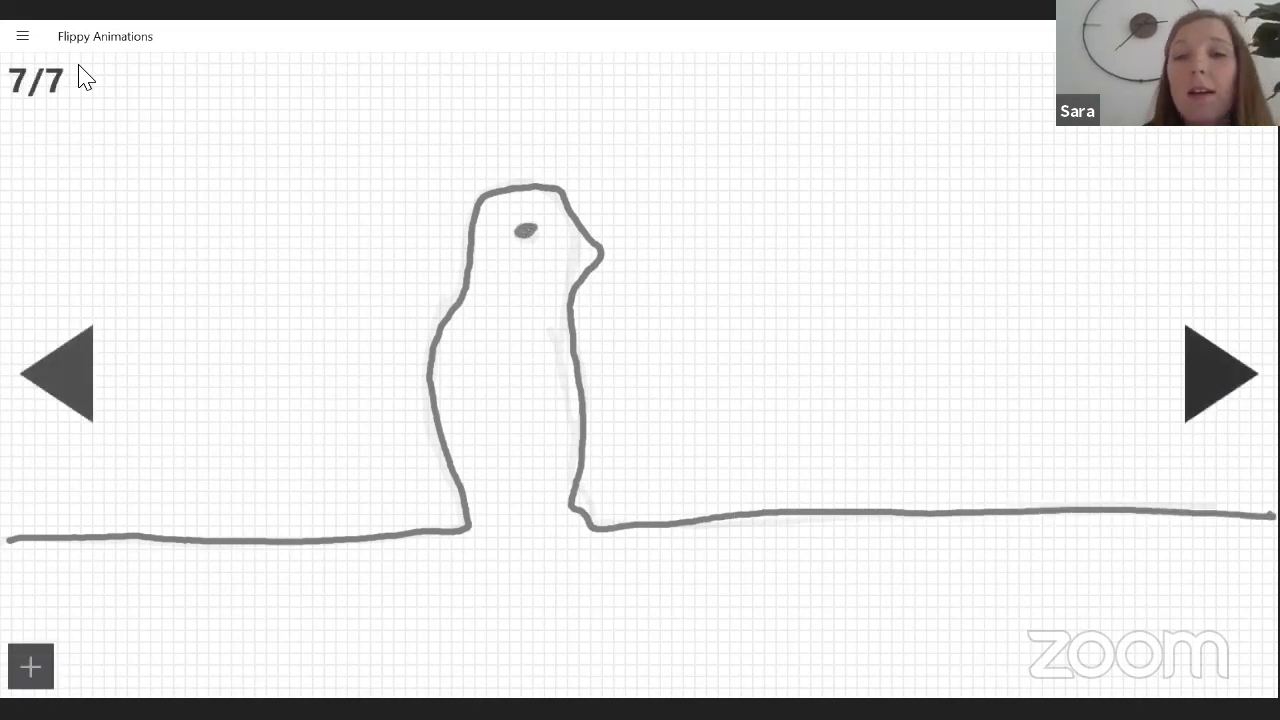
Add frame 8 and draw the penguin on the ground line with a rounded head, a longer beak and a filled eye.
{"action": "left_click", "coordinate": [1220, 374]}
{"action": "mouse_move", "coordinate": [0, 541]}
{"action": "left_mouse_down"}
{"action": "mouse_move", "coordinate": [322, 539]}
{"action": "mouse_move", "coordinate": [474, 522]}
{"action": "mouse_move", "coordinate": [429, 401]}
{"action": "mouse_move", "coordinate": [438, 306]}
{"action": "mouse_move", "coordinate": [480, 191]}
{"action": "mouse_move", "coordinate": [541, 169]}
{"action": "mouse_move", "coordinate": [574, 224]}
{"action": "mouse_move", "coordinate": [623, 241]}
{"action": "mouse_move", "coordinate": [564, 291]}
{"action": "mouse_move", "coordinate": [587, 356]}
{"action": "mouse_move", "coordinate": [598, 526]}
{"action": "mouse_move", "coordinate": [1266, 501]}
{"action": "left_mouse_up"}
{"action": "left_click_drag", "start_coordinate": [512, 215], "coordinate": [518, 229]}
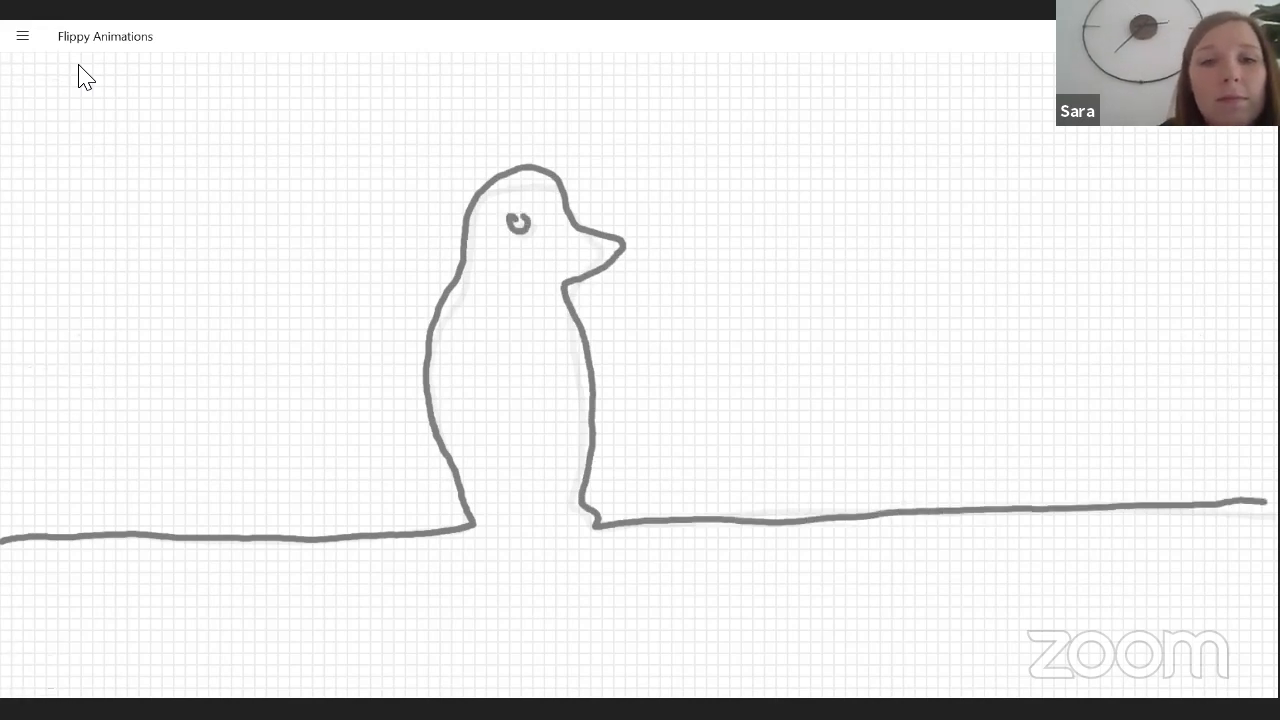
Add frame 9 and redraw the penguin and ground line with a down-curved beak, a curved wing stroke and a filled eye.
{"action": "left_click", "coordinate": [31, 666]}
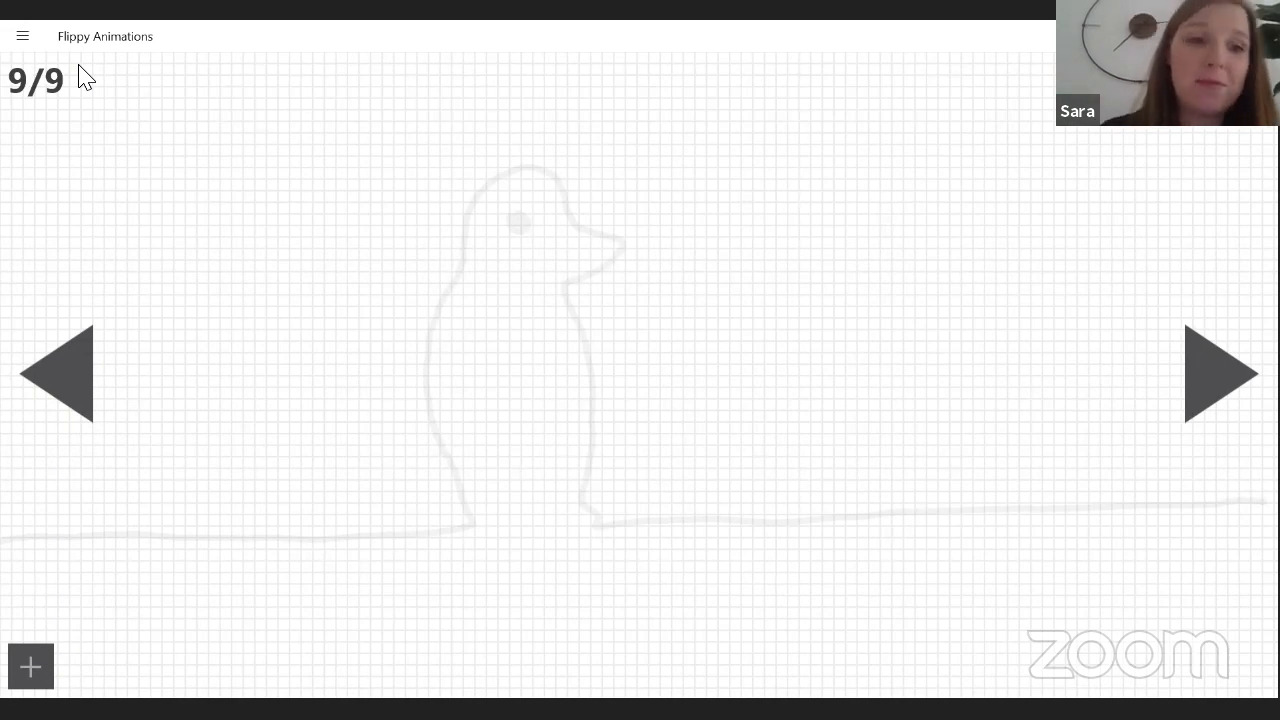
{"action": "mouse_move", "coordinate": [6, 539]}
{"action": "left_mouse_down"}
{"action": "mouse_move", "coordinate": [430, 523]}
{"action": "mouse_move", "coordinate": [464, 500]}
{"action": "mouse_move", "coordinate": [428, 383]}
{"action": "mouse_move", "coordinate": [470, 232]}
{"action": "mouse_move", "coordinate": [566, 195]}
{"action": "mouse_move", "coordinate": [640, 270]}
{"action": "mouse_move", "coordinate": [560, 280]}
{"action": "mouse_move", "coordinate": [586, 334]}
{"action": "mouse_move", "coordinate": [592, 508]}
{"action": "mouse_move", "coordinate": [660, 520]}
{"action": "mouse_move", "coordinate": [1268, 504]}
{"action": "left_mouse_up"}
{"action": "mouse_move", "coordinate": [537, 318]}
{"action": "left_mouse_down"}
{"action": "mouse_move", "coordinate": [528, 411]}
{"action": "mouse_move", "coordinate": [491, 459]}
{"action": "mouse_move", "coordinate": [535, 319]}
{"action": "mouse_move", "coordinate": [533, 391]}
{"action": "left_mouse_up"}
{"action": "left_click_drag", "start_coordinate": [512, 214], "coordinate": [531, 214]}
Add frame 10, draw the penguin with its wing and four snowflakes, and erase the two snowflakes nearest the beak.
{"action": "key", "text": "Right"}
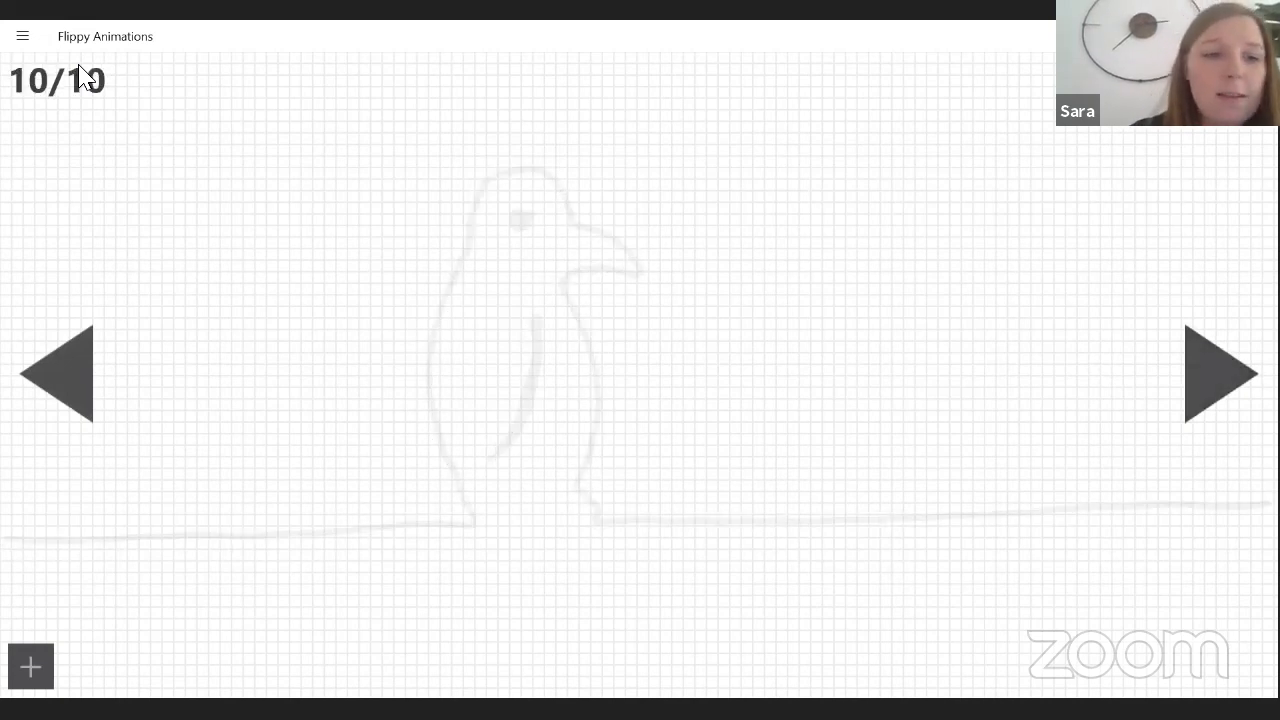
{"action": "mouse_move", "coordinate": [14, 543]}
{"action": "left_mouse_down"}
{"action": "mouse_move", "coordinate": [466, 530]}
{"action": "mouse_move", "coordinate": [437, 460]}
{"action": "mouse_move", "coordinate": [425, 358]}
{"action": "mouse_move", "coordinate": [455, 224]}
{"action": "mouse_move", "coordinate": [524, 172]}
{"action": "mouse_move", "coordinate": [630, 268]}
{"action": "mouse_move", "coordinate": [572, 328]}
{"action": "mouse_move", "coordinate": [600, 438]}
{"action": "mouse_move", "coordinate": [598, 528]}
{"action": "mouse_move", "coordinate": [824, 524]}
{"action": "left_mouse_up"}
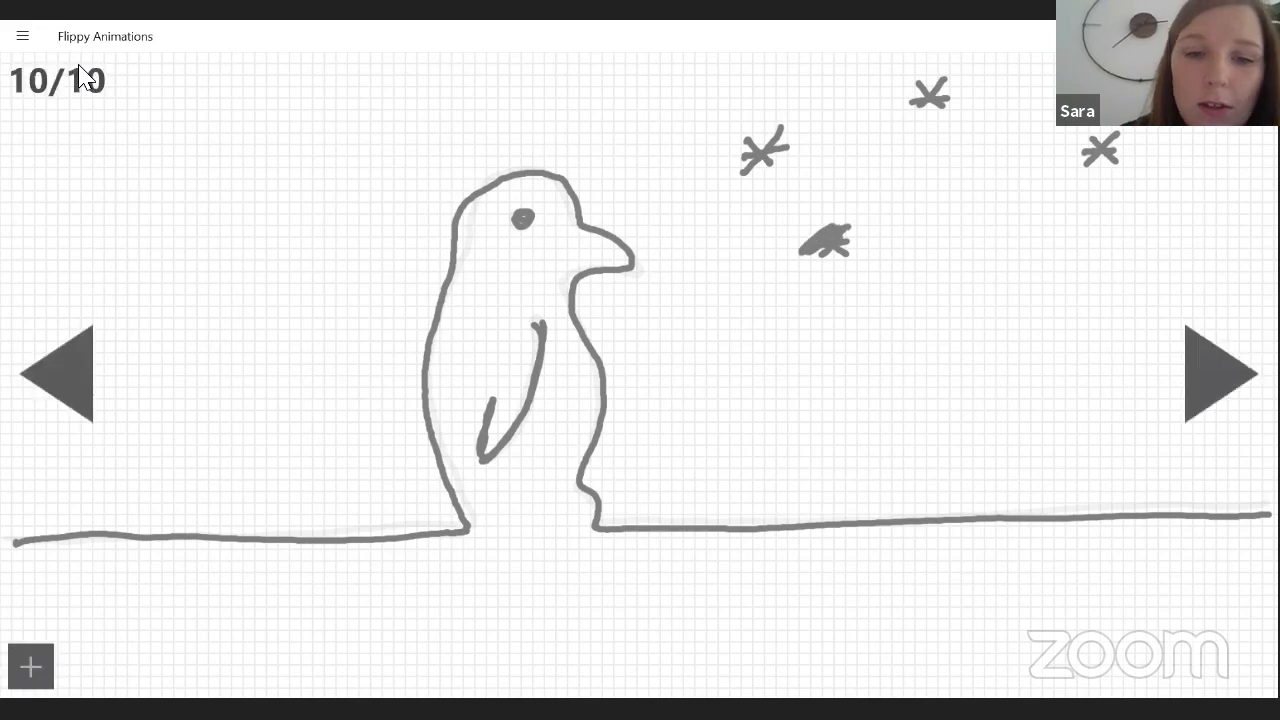
{"action": "left_click", "coordinate": [22, 40]}
{"action": "left_click", "coordinate": [78, 70]}
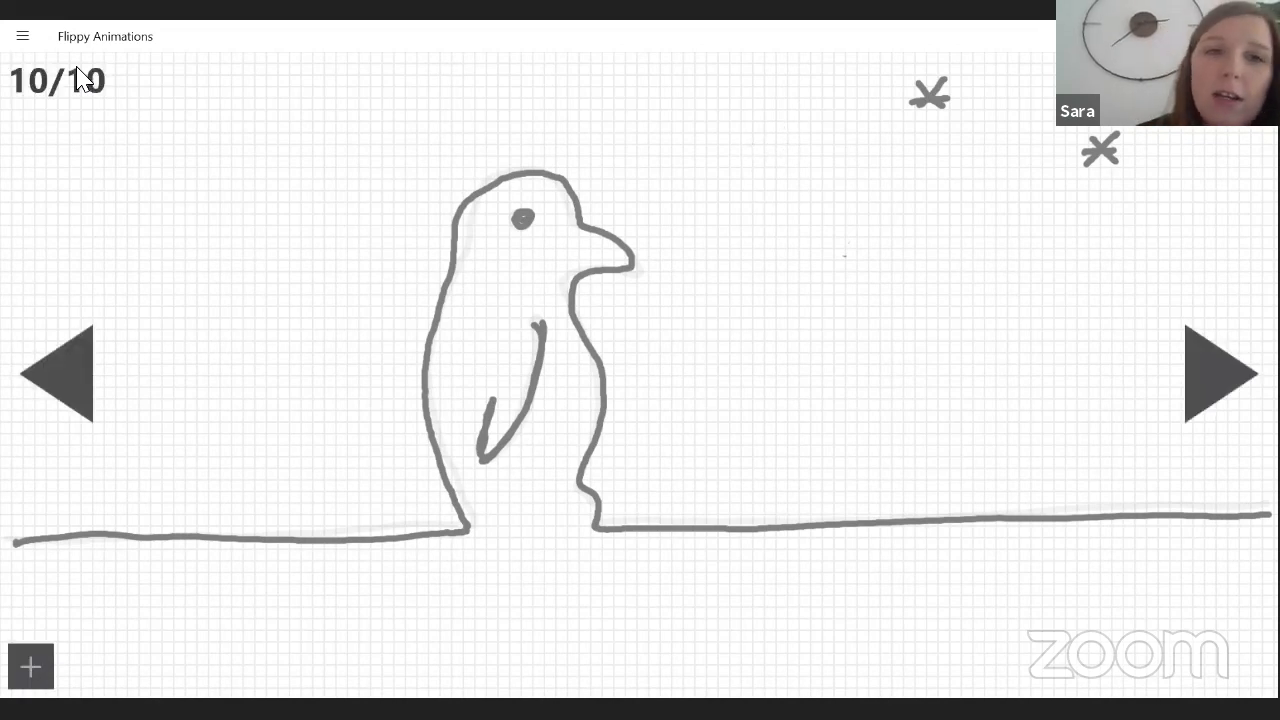
Select the Pen tool and draw four more snowflakes above and behind the penguin on frame 10.
{"action": "left_click", "coordinate": [22, 38]}
{"action": "left_click", "coordinate": [76, 67]}
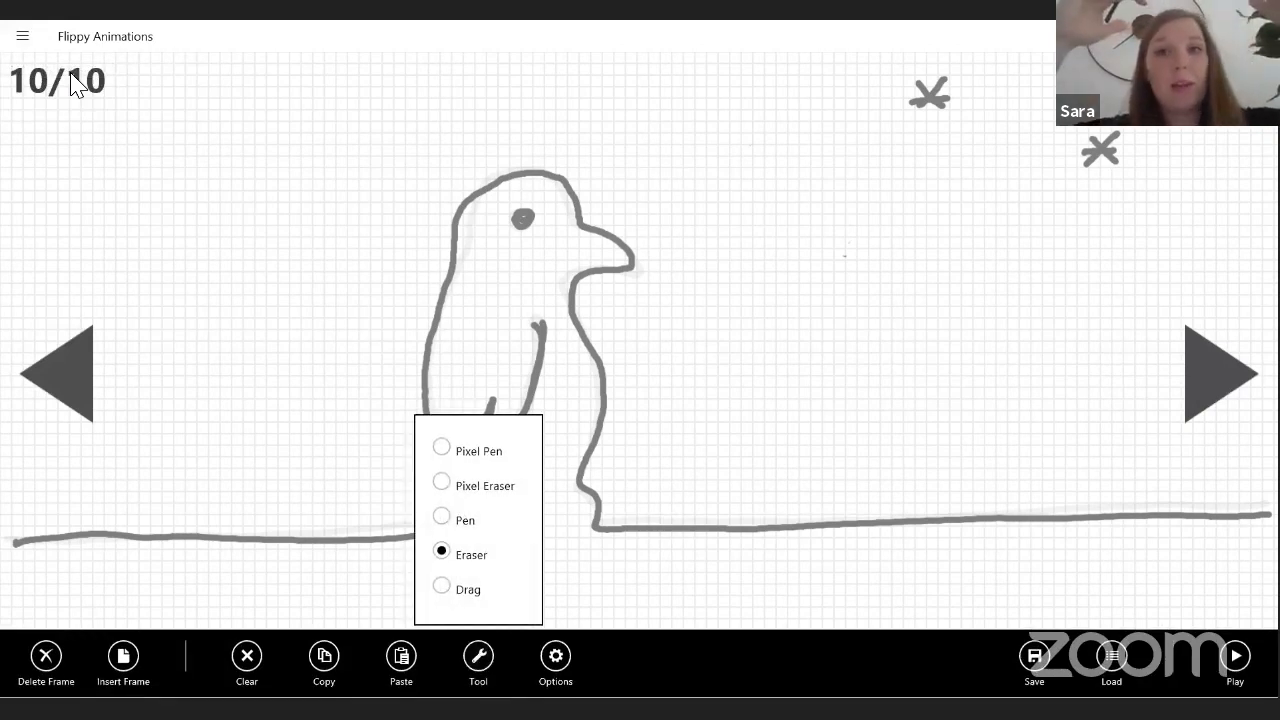
{"action": "key", "text": "Up"}
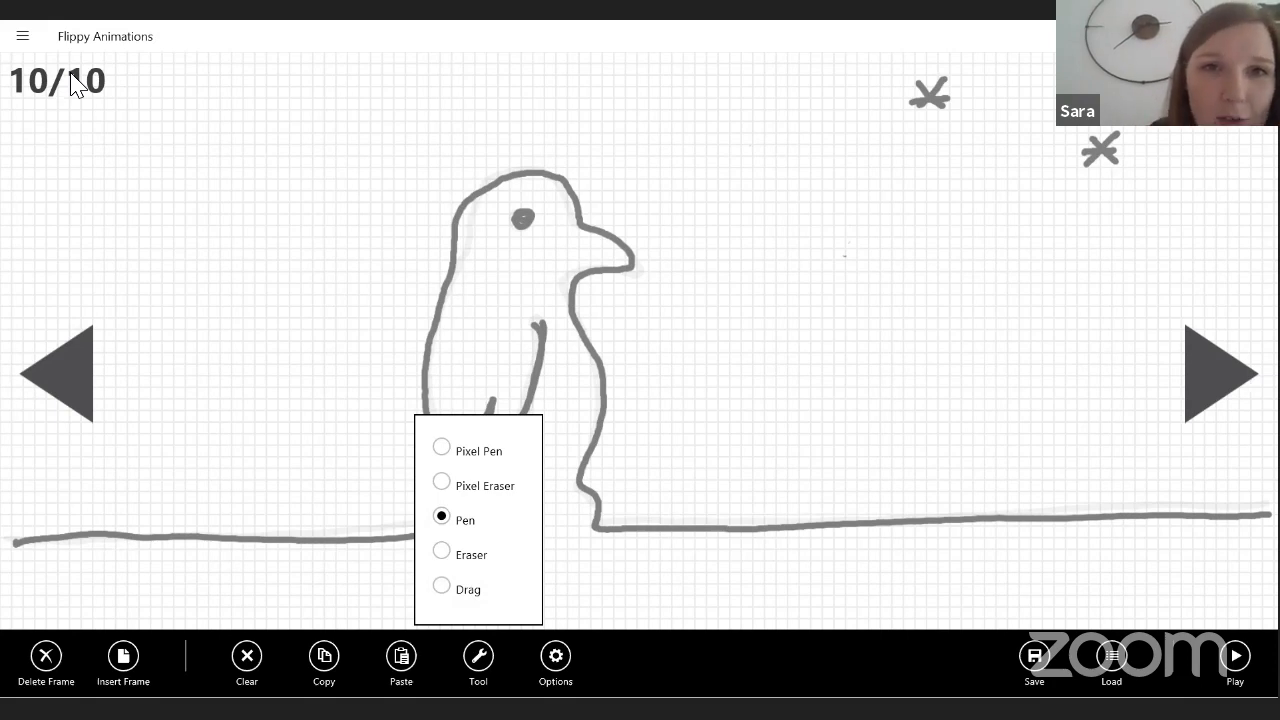
{"action": "left_click", "coordinate": [466, 80]}
{"action": "left_click_drag", "start_coordinate": [484, 66], "coordinate": [452, 98]}
{"action": "mouse_move", "coordinate": [451, 65]}
{"action": "left_mouse_down"}
{"action": "mouse_move", "coordinate": [481, 99]}
{"action": "mouse_move", "coordinate": [459, 102]}
{"action": "left_mouse_up"}
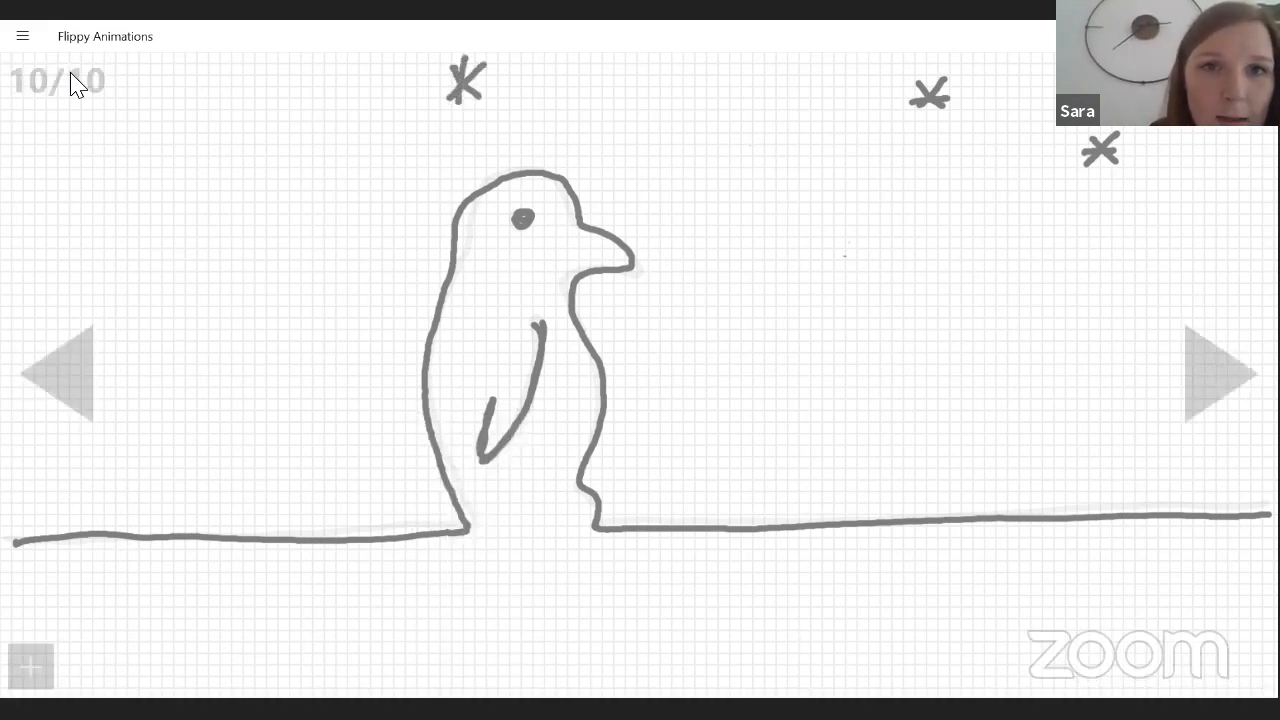
{"action": "left_click_drag", "start_coordinate": [714, 66], "coordinate": [684, 100]}
{"action": "mouse_move", "coordinate": [684, 66]}
{"action": "left_mouse_down"}
{"action": "mouse_move", "coordinate": [714, 100]}
{"action": "mouse_move", "coordinate": [696, 104]}
{"action": "left_mouse_up"}
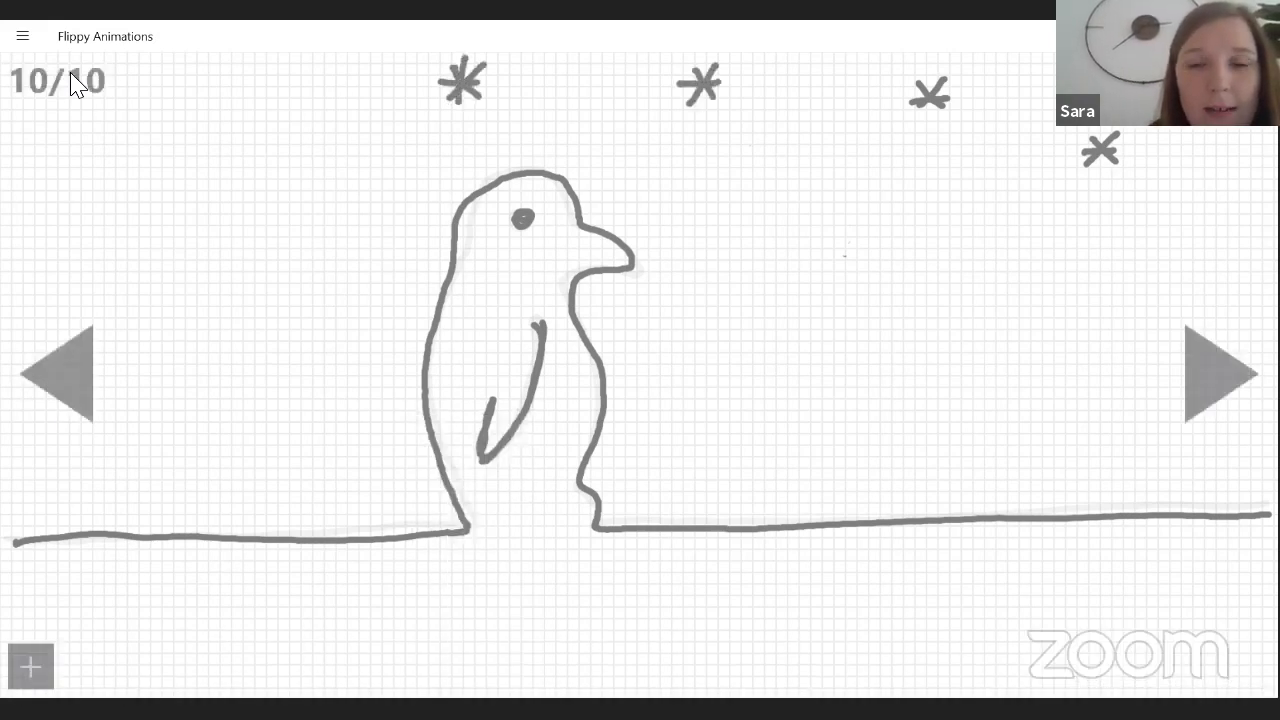
{"action": "mouse_move", "coordinate": [106, 109]}
{"action": "left_mouse_down"}
{"action": "mouse_move", "coordinate": [134, 134]}
{"action": "mouse_move", "coordinate": [100, 137]}
{"action": "mouse_move", "coordinate": [140, 116]}
{"action": "left_mouse_up"}
{"action": "mouse_move", "coordinate": [268, 96]}
{"action": "left_mouse_down"}
{"action": "mouse_move", "coordinate": [295, 115]}
{"action": "mouse_move", "coordinate": [277, 124]}
{"action": "left_mouse_up"}
{"action": "left_click_drag", "start_coordinate": [262, 112], "coordinate": [308, 103]}
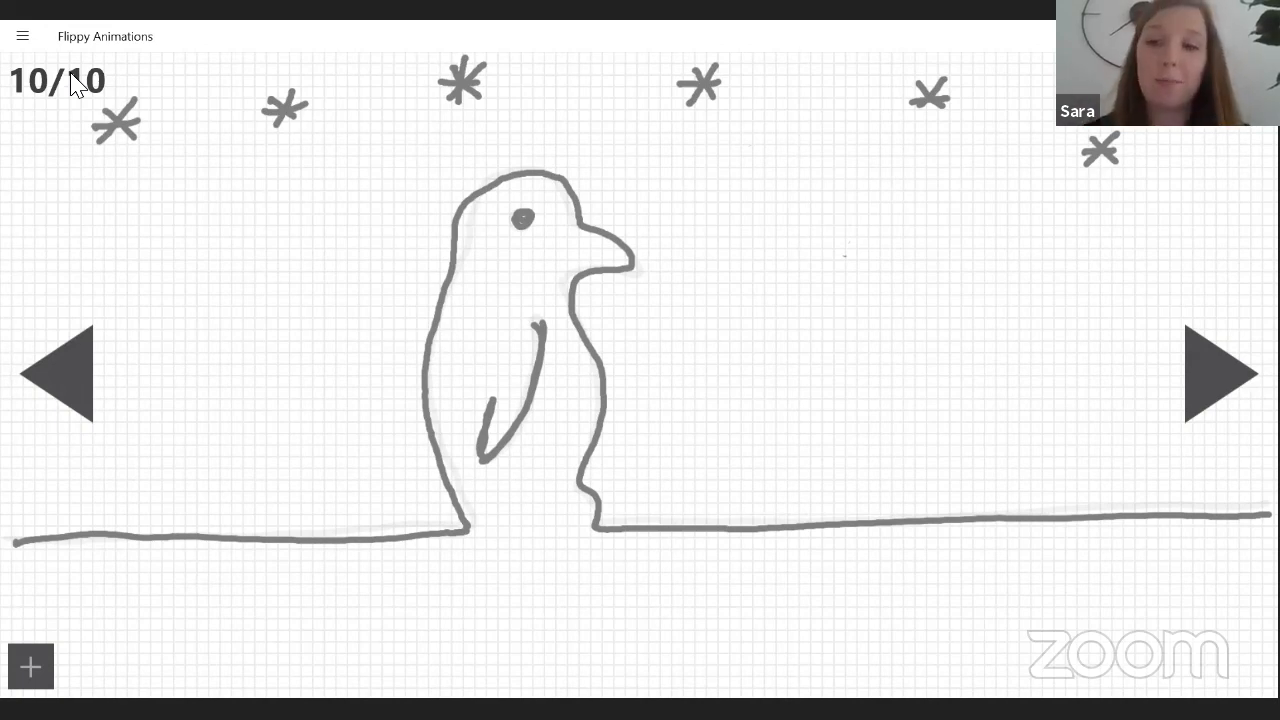
Add frame 11 and retrace the penguin with its wing, filled eye and ground line.
{"action": "key", "text": "Right"}
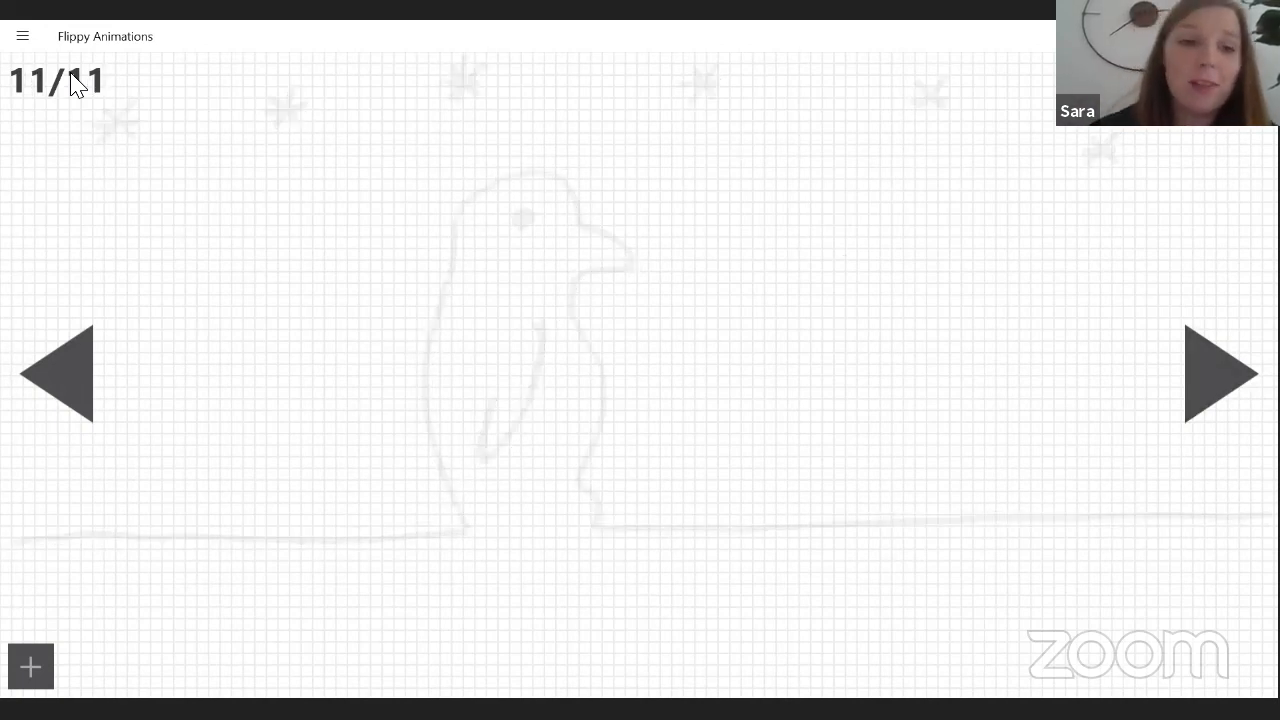
{"action": "mouse_move", "coordinate": [9, 535]}
{"action": "left_mouse_down"}
{"action": "mouse_move", "coordinate": [215, 541]}
{"action": "mouse_move", "coordinate": [456, 526]}
{"action": "mouse_move", "coordinate": [436, 426]}
{"action": "mouse_move", "coordinate": [460, 244]}
{"action": "mouse_move", "coordinate": [518, 178]}
{"action": "mouse_move", "coordinate": [646, 268]}
{"action": "mouse_move", "coordinate": [589, 281]}
{"action": "mouse_move", "coordinate": [573, 315]}
{"action": "mouse_move", "coordinate": [589, 351]}
{"action": "mouse_move", "coordinate": [585, 490]}
{"action": "mouse_move", "coordinate": [611, 529]}
{"action": "mouse_move", "coordinate": [1255, 524]}
{"action": "left_mouse_up"}
{"action": "mouse_move", "coordinate": [545, 320]}
{"action": "left_mouse_down"}
{"action": "mouse_move", "coordinate": [488, 438]}
{"action": "mouse_move", "coordinate": [481, 398]}
{"action": "left_mouse_up"}
{"action": "left_click", "coordinate": [523, 215]}
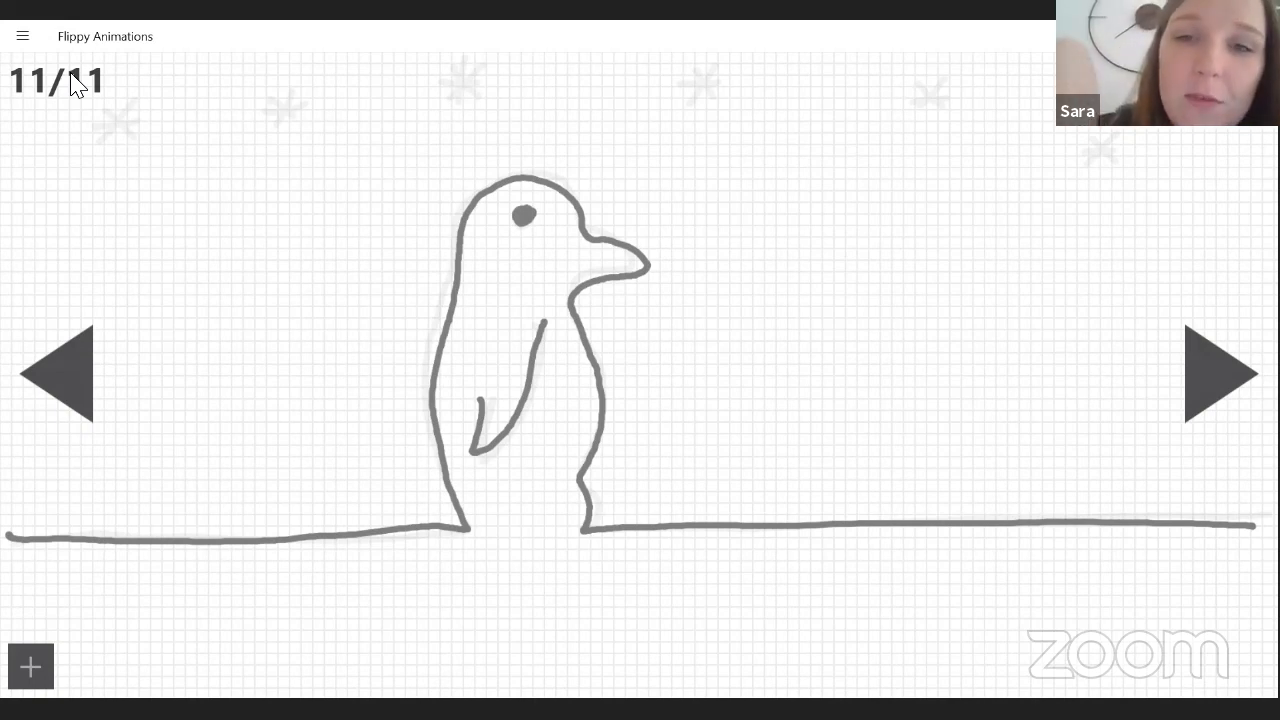
Draw the snowflakes on frame 11 lower than their faint traces and add new ones near the upper edge.
{"action": "mouse_move", "coordinate": [687, 124]}
{"action": "left_mouse_down"}
{"action": "mouse_move", "coordinate": [711, 157]}
{"action": "mouse_move", "coordinate": [687, 168]}
{"action": "mouse_move", "coordinate": [716, 137]}
{"action": "left_mouse_up"}
{"action": "mouse_move", "coordinate": [919, 147]}
{"action": "left_mouse_down"}
{"action": "mouse_move", "coordinate": [944, 186]}
{"action": "mouse_move", "coordinate": [918, 182]}
{"action": "left_mouse_up"}
{"action": "left_click_drag", "start_coordinate": [908, 171], "coordinate": [950, 162]}
{"action": "left_click_drag", "start_coordinate": [1082, 222], "coordinate": [1115, 255]}
{"action": "left_click_drag", "start_coordinate": [1100, 218], "coordinate": [1074, 257]}
{"action": "left_click_drag", "start_coordinate": [1073, 237], "coordinate": [1110, 231]}
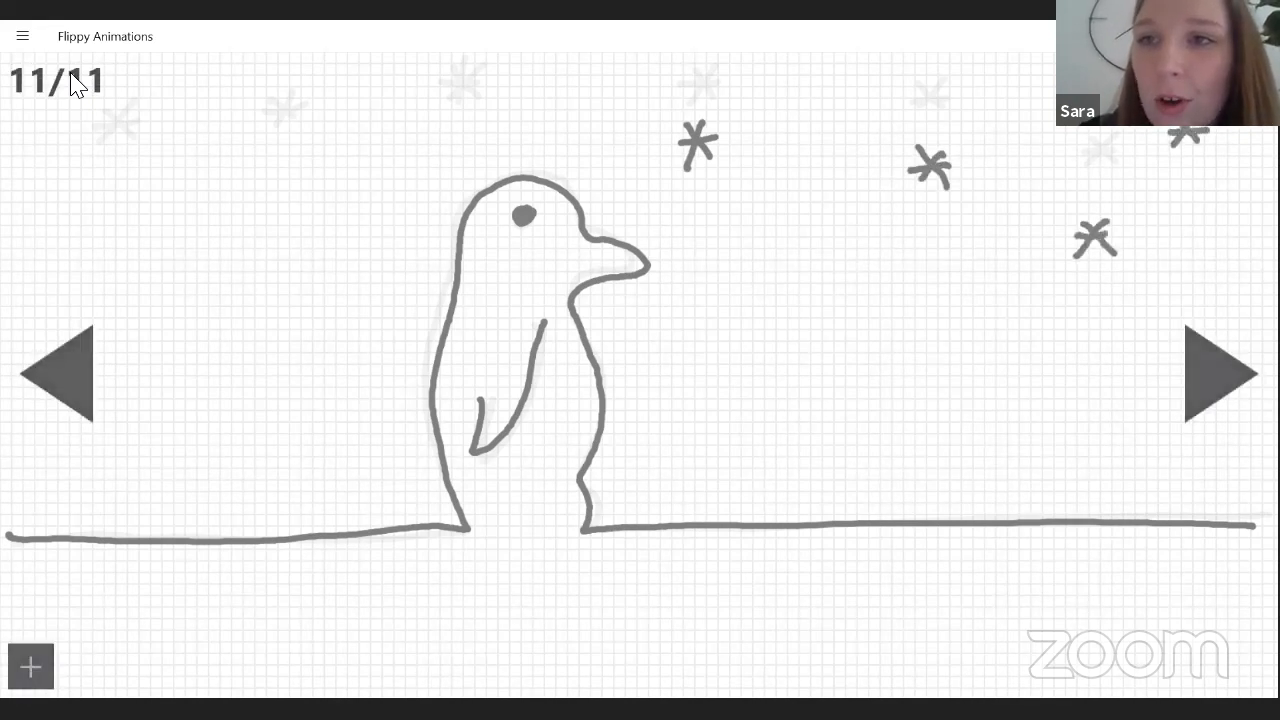
{"action": "mouse_move", "coordinate": [822, 60]}
{"action": "left_mouse_down"}
{"action": "mouse_move", "coordinate": [838, 77]}
{"action": "mouse_move", "coordinate": [812, 82]}
{"action": "mouse_move", "coordinate": [845, 66]}
{"action": "left_mouse_up"}
{"action": "mouse_move", "coordinate": [456, 106]}
{"action": "left_mouse_down"}
{"action": "mouse_move", "coordinate": [475, 129]}
{"action": "mouse_move", "coordinate": [446, 147]}
{"action": "mouse_move", "coordinate": [482, 119]}
{"action": "left_mouse_up"}
{"action": "left_click_drag", "start_coordinate": [276, 144], "coordinate": [294, 180]}
{"action": "mouse_move", "coordinate": [298, 149]}
{"action": "left_mouse_down"}
{"action": "mouse_move", "coordinate": [266, 183]}
{"action": "mouse_move", "coordinate": [308, 164]}
{"action": "left_mouse_up"}
{"action": "mouse_move", "coordinate": [101, 158]}
{"action": "left_mouse_down"}
{"action": "mouse_move", "coordinate": [129, 192]}
{"action": "mouse_move", "coordinate": [87, 211]}
{"action": "mouse_move", "coordinate": [138, 172]}
{"action": "left_mouse_up"}
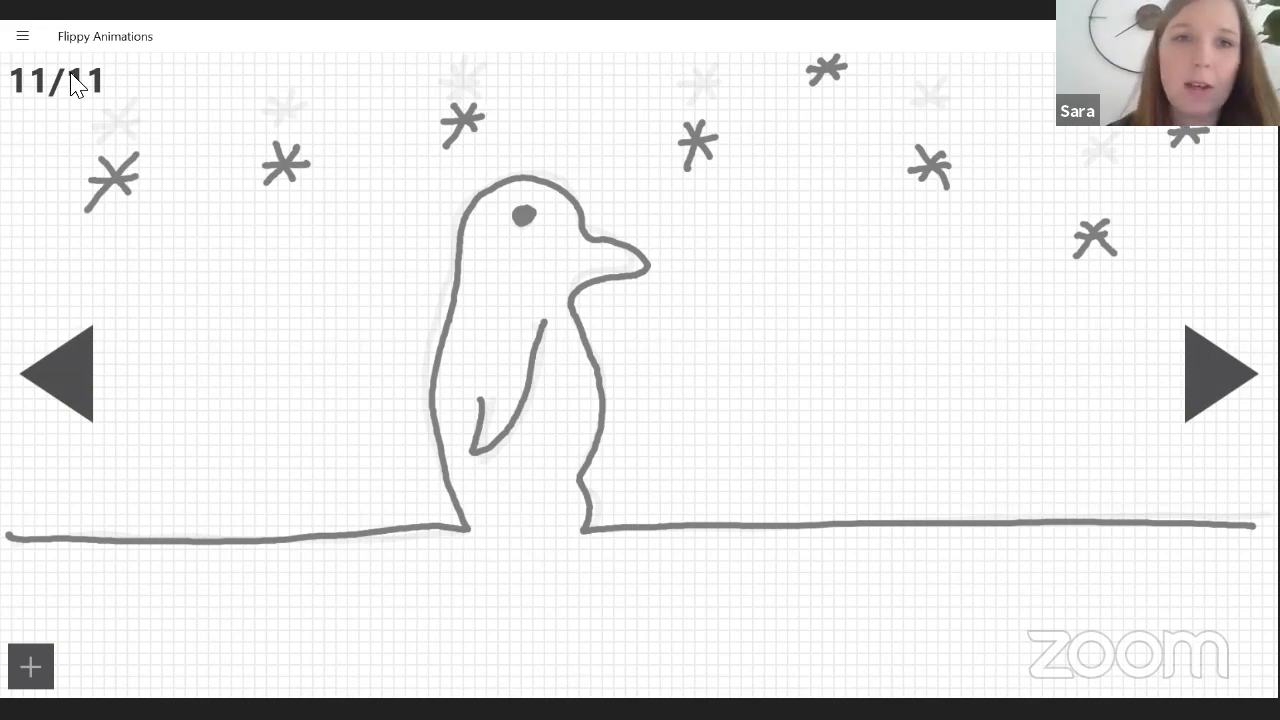
Add frame 12 and retrace the ground line and the penguin with its wing and filled eye.
{"action": "left_click", "coordinate": [1221, 374]}
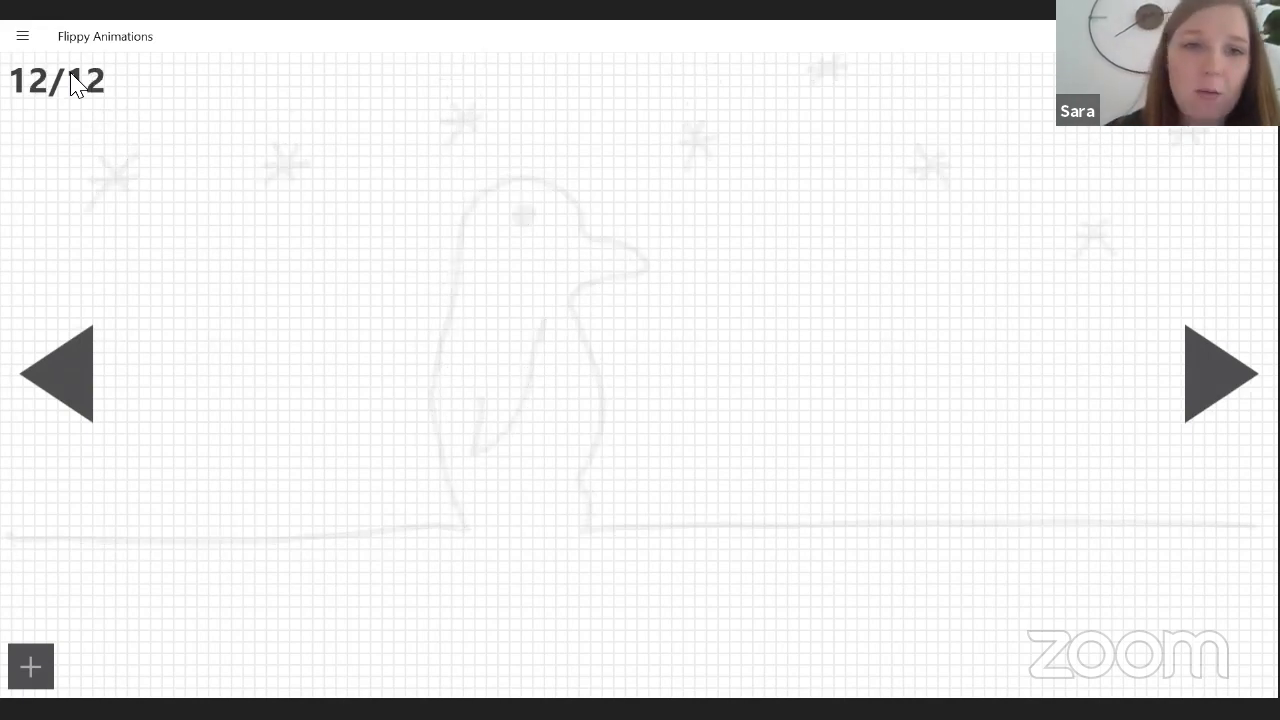
{"action": "mouse_move", "coordinate": [8, 540]}
{"action": "left_mouse_down"}
{"action": "mouse_move", "coordinate": [400, 527]}
{"action": "mouse_move", "coordinate": [443, 471]}
{"action": "mouse_move", "coordinate": [452, 272]}
{"action": "mouse_move", "coordinate": [563, 190]}
{"action": "mouse_move", "coordinate": [636, 254]}
{"action": "mouse_move", "coordinate": [571, 292]}
{"action": "mouse_move", "coordinate": [596, 420]}
{"action": "mouse_move", "coordinate": [582, 504]}
{"action": "mouse_move", "coordinate": [740, 520]}
{"action": "mouse_move", "coordinate": [1258, 527]}
{"action": "left_mouse_up"}
{"action": "mouse_move", "coordinate": [550, 326]}
{"action": "left_mouse_down"}
{"action": "mouse_move", "coordinate": [519, 400]}
{"action": "mouse_move", "coordinate": [474, 396]}
{"action": "left_mouse_up"}
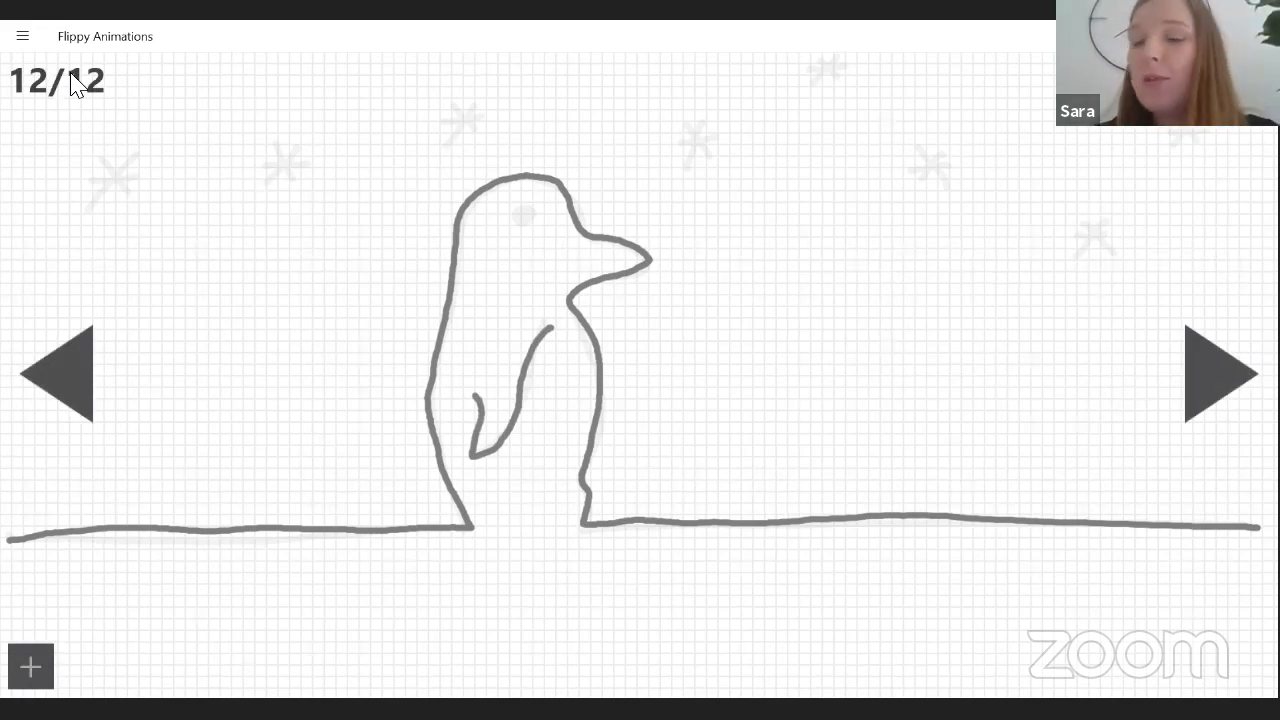
{"action": "left_click", "coordinate": [523, 214]}
{"action": "left_click_drag", "start_coordinate": [523, 213], "coordinate": [524, 217]}
Draw the snowflakes in front of the penguin on frame 12, each lower than its faint trace, plus a new one.
{"action": "left_click_drag", "start_coordinate": [683, 194], "coordinate": [710, 212]}
{"action": "left_click_drag", "start_coordinate": [709, 186], "coordinate": [678, 222]}
{"action": "left_click_drag", "start_coordinate": [680, 206], "coordinate": [722, 192]}
{"action": "left_click_drag", "start_coordinate": [803, 109], "coordinate": [838, 135]}
{"action": "mouse_move", "coordinate": [838, 97]}
{"action": "left_mouse_down"}
{"action": "mouse_move", "coordinate": [803, 142]}
{"action": "mouse_move", "coordinate": [842, 116]}
{"action": "left_mouse_up"}
{"action": "mouse_move", "coordinate": [908, 212]}
{"action": "left_mouse_down"}
{"action": "mouse_move", "coordinate": [938, 240]}
{"action": "mouse_move", "coordinate": [911, 243]}
{"action": "left_mouse_up"}
{"action": "mouse_move", "coordinate": [1070, 294]}
{"action": "left_mouse_down"}
{"action": "mouse_move", "coordinate": [1096, 324]}
{"action": "mouse_move", "coordinate": [1068, 329]}
{"action": "left_mouse_up"}
{"action": "left_click_drag", "start_coordinate": [1064, 311], "coordinate": [1108, 306]}
{"action": "left_click_drag", "start_coordinate": [1175, 174], "coordinate": [1202, 204]}
{"action": "left_click_drag", "start_coordinate": [1201, 173], "coordinate": [1175, 208]}
{"action": "left_click_drag", "start_coordinate": [1165, 190], "coordinate": [1213, 187]}
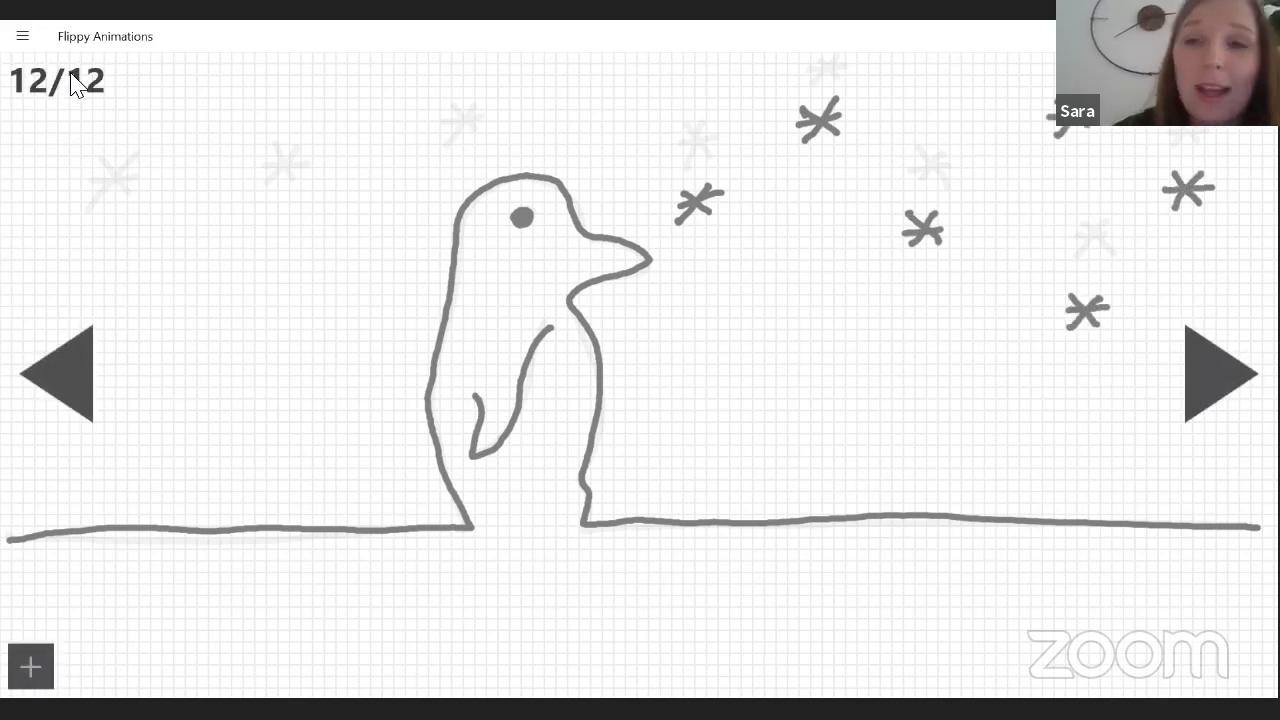
Draw four snowflakes behind the penguin on frame 12, three below their faint traces and a new one near the upper edge.
{"action": "left_click_drag", "start_coordinate": [416, 202], "coordinate": [440, 236]}
{"action": "left_click_drag", "start_coordinate": [442, 198], "coordinate": [405, 240]}
{"action": "left_click_drag", "start_coordinate": [404, 224], "coordinate": [442, 216]}
{"action": "mouse_move", "coordinate": [348, 68]}
{"action": "left_mouse_down"}
{"action": "mouse_move", "coordinate": [376, 100]}
{"action": "mouse_move", "coordinate": [348, 98]}
{"action": "left_mouse_up"}
{"action": "left_click_drag", "start_coordinate": [344, 84], "coordinate": [376, 82]}
{"action": "left_click_drag", "start_coordinate": [242, 232], "coordinate": [274, 252]}
{"action": "mouse_move", "coordinate": [277, 212]}
{"action": "left_mouse_down"}
{"action": "mouse_move", "coordinate": [240, 270]}
{"action": "mouse_move", "coordinate": [280, 238]}
{"action": "left_mouse_up"}
{"action": "mouse_move", "coordinate": [104, 222]}
{"action": "left_mouse_down"}
{"action": "mouse_move", "coordinate": [130, 262]}
{"action": "mouse_move", "coordinate": [102, 268]}
{"action": "left_mouse_up"}
{"action": "left_click_drag", "start_coordinate": [96, 240], "coordinate": [137, 244]}
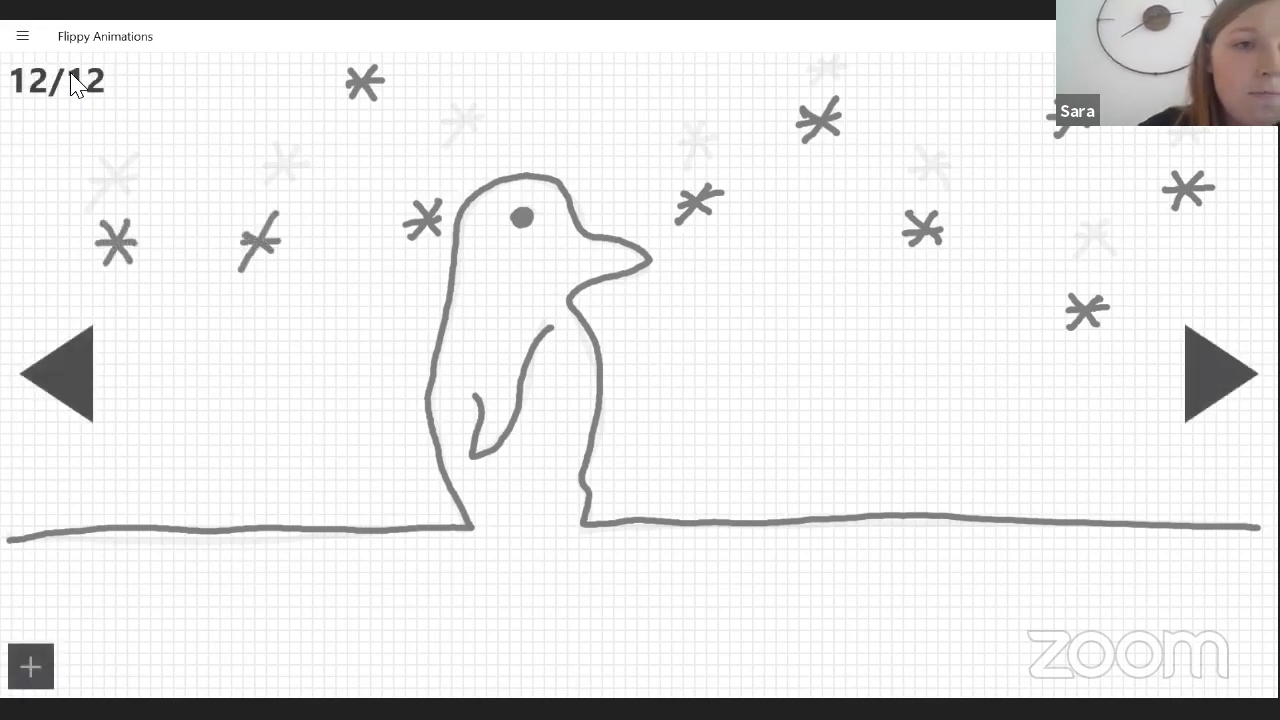
Draw the penguin on the ground line on new frames 13 and 14, with the snowflakes falling lower each time.
{"action": "left_click", "coordinate": [1220, 374]}
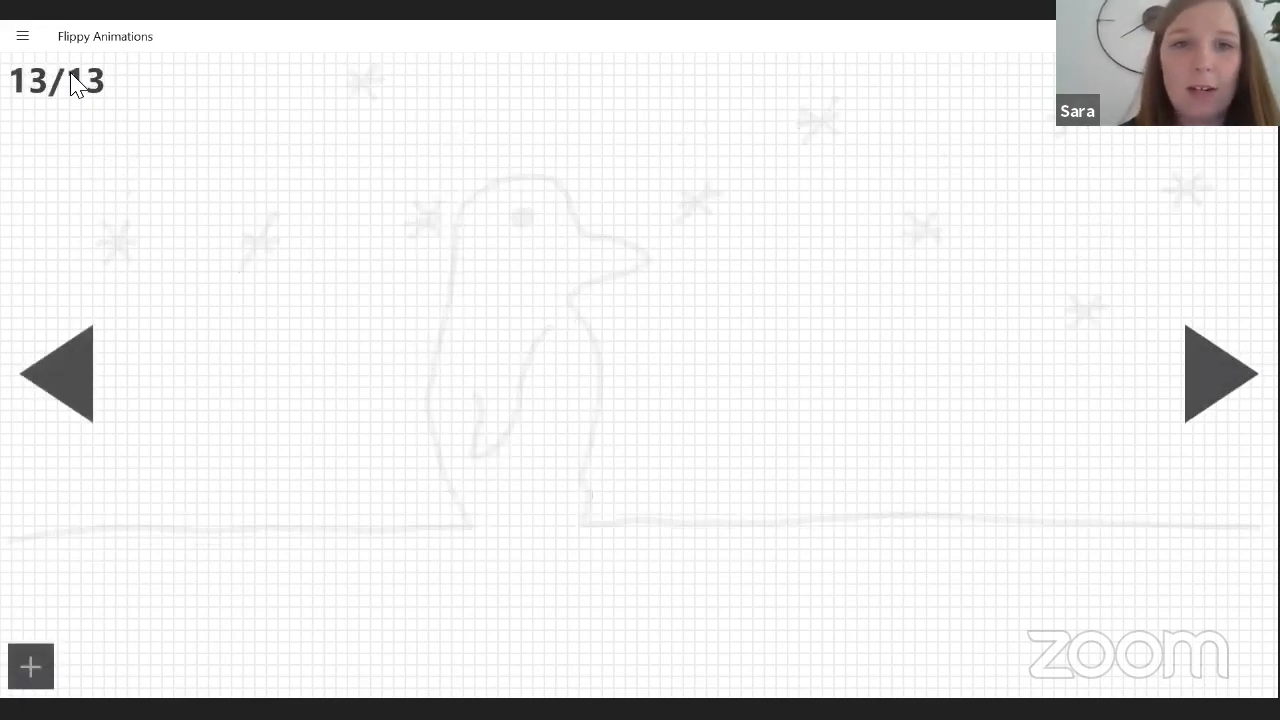
{"action": "mouse_move", "coordinate": [16, 536]}
{"action": "left_mouse_down"}
{"action": "mouse_move", "coordinate": [438, 524]}
{"action": "mouse_move", "coordinate": [462, 500]}
{"action": "mouse_move", "coordinate": [456, 326]}
{"action": "left_mouse_up"}
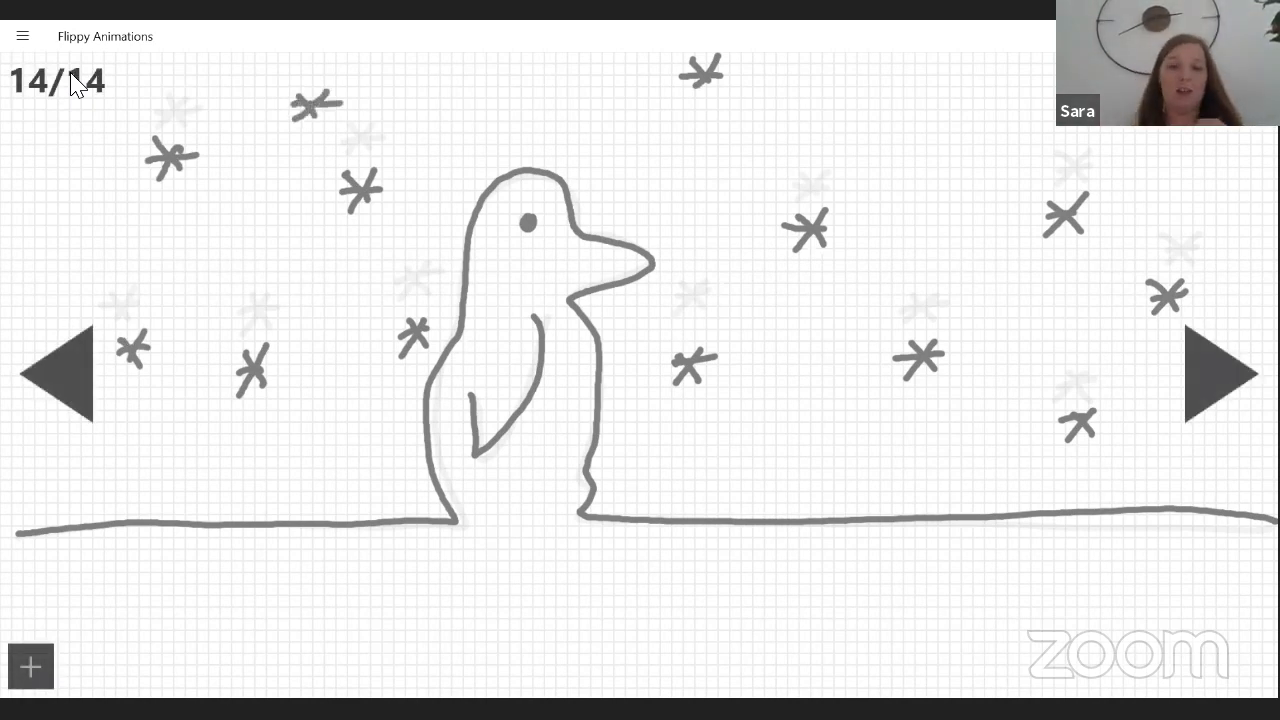
Add frame 15 and draw a ground line that steps up to mid-canvas and leads into the letters TH.
{"action": "key", "text": "Right"}
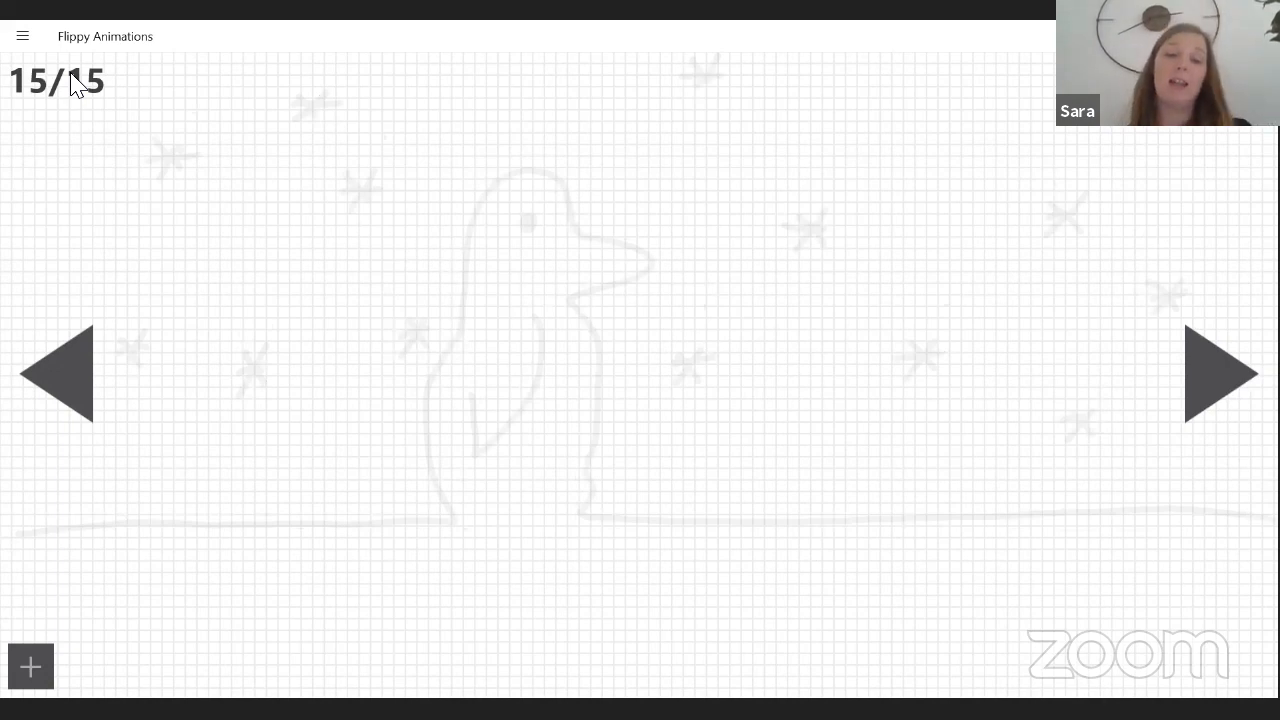
{"action": "left_click_drag", "start_coordinate": [33, 529], "coordinate": [326, 524]}
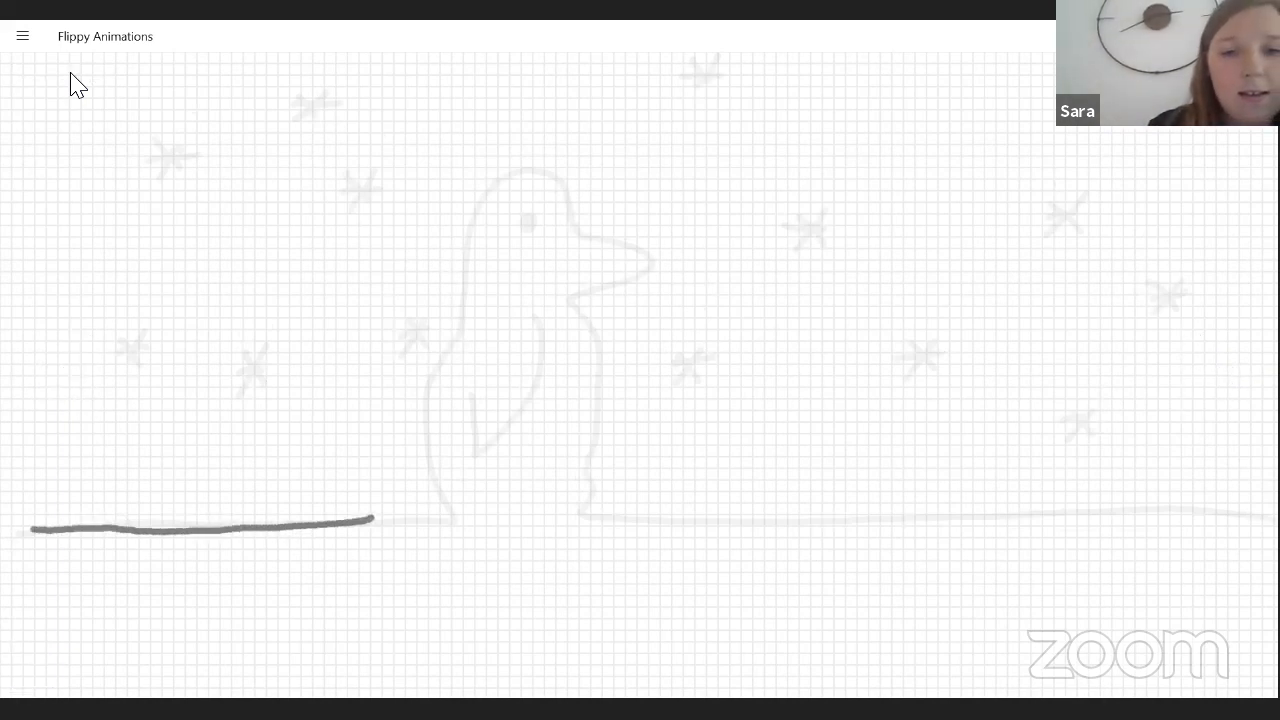
{"action": "mouse_move", "coordinate": [390, 485]}
{"action": "left_mouse_down"}
{"action": "mouse_move", "coordinate": [457, 449]}
{"action": "mouse_move", "coordinate": [575, 437]}
{"action": "mouse_move", "coordinate": [606, 465]}
{"action": "mouse_move", "coordinate": [634, 380]}
{"action": "mouse_move", "coordinate": [630, 458]}
{"action": "left_mouse_up"}
{"action": "left_click_drag", "start_coordinate": [657, 383], "coordinate": [655, 448]}
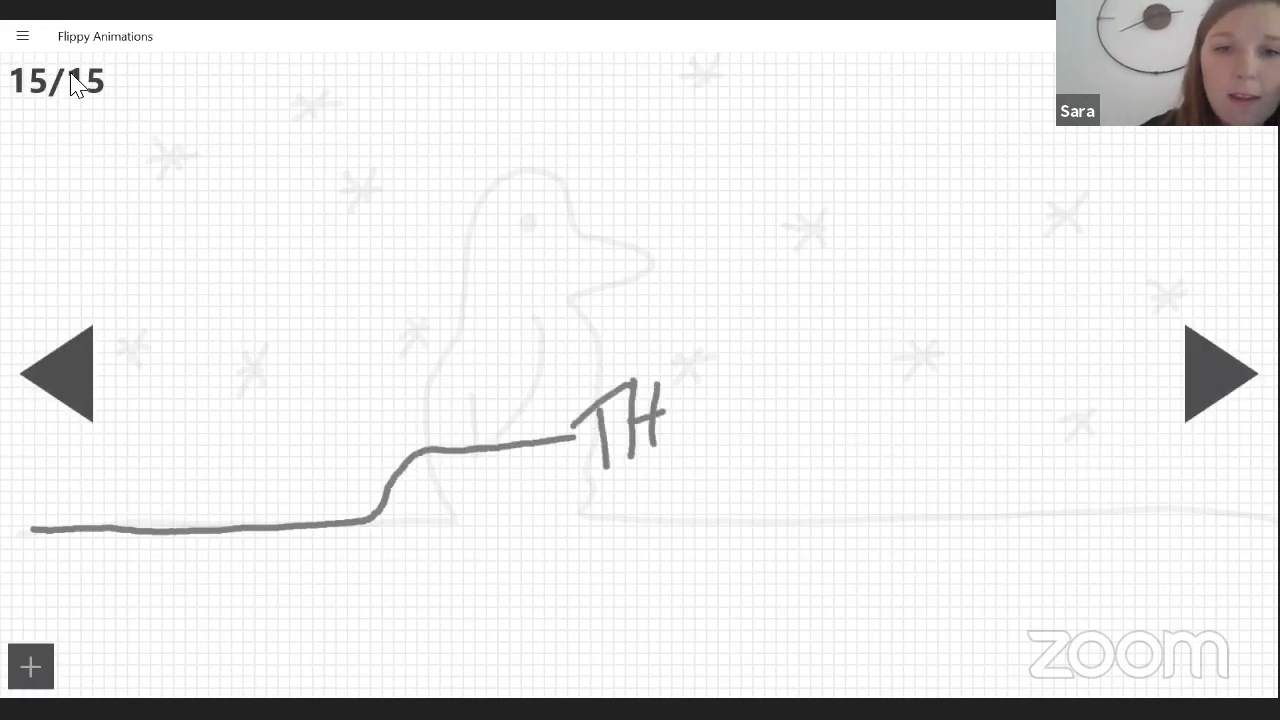
Check the drawing tool and letter an E after TH on frame 15 to complete the word THE.
{"action": "left_click", "coordinate": [23, 37]}
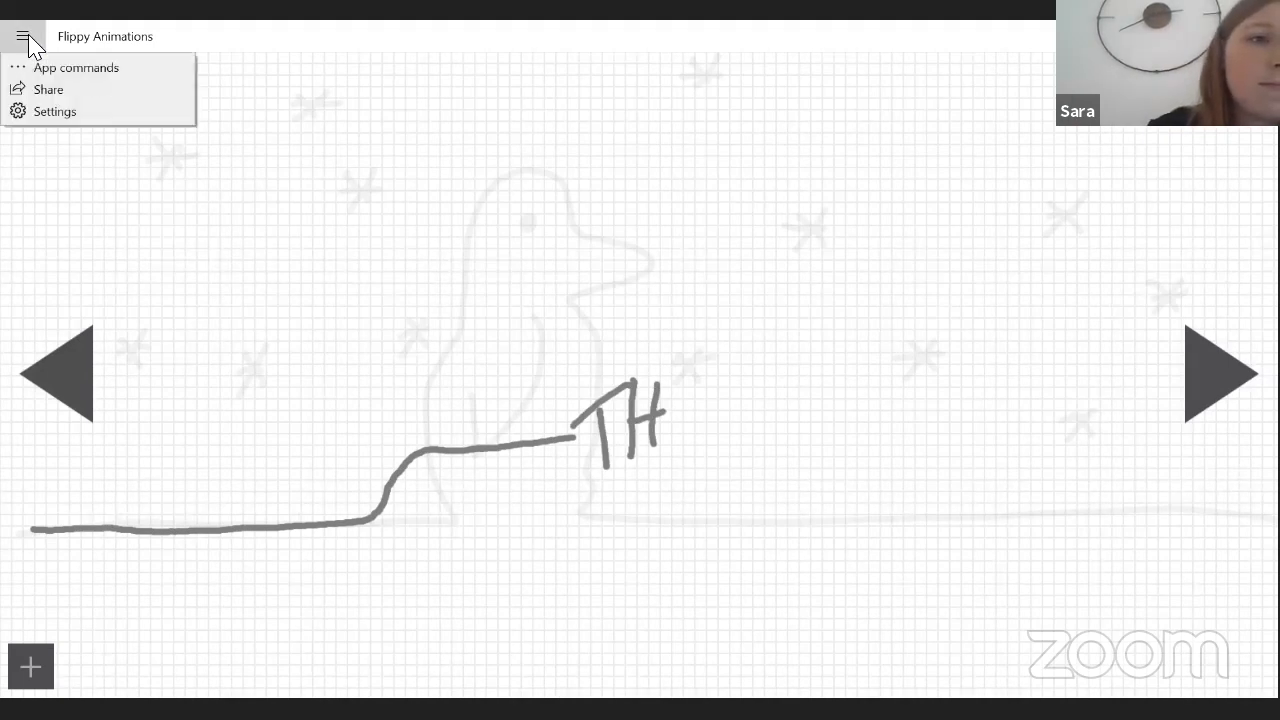
{"action": "left_click", "coordinate": [103, 70]}
{"action": "left_click", "coordinate": [478, 660]}
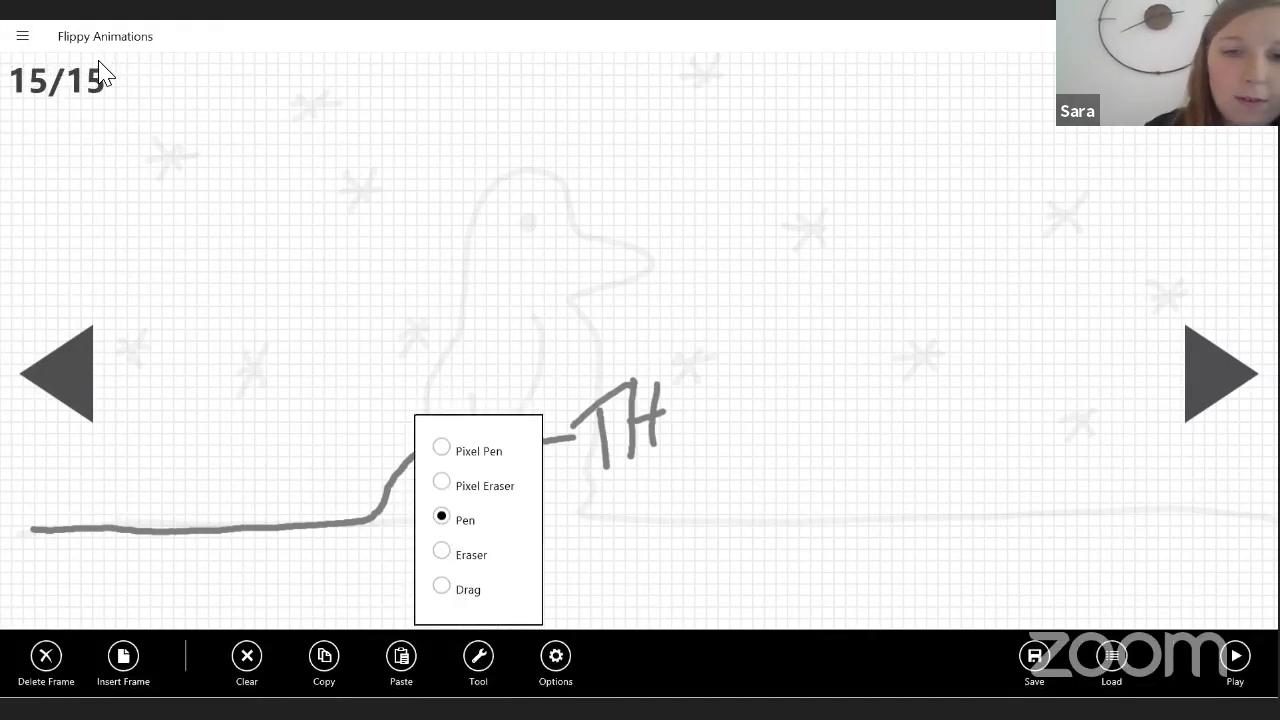
{"action": "left_click", "coordinate": [442, 552]}
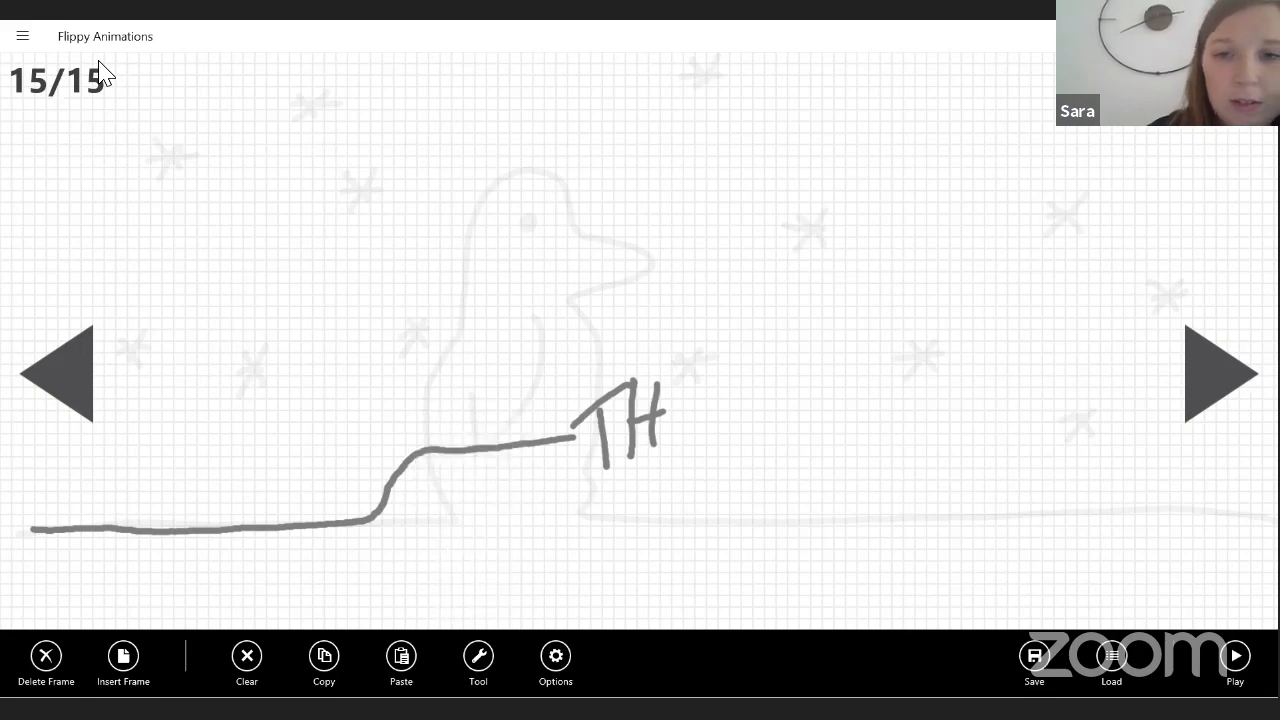
{"action": "left_click", "coordinate": [676, 394]}
{"action": "mouse_move", "coordinate": [676, 394]}
{"action": "left_mouse_down"}
{"action": "mouse_move", "coordinate": [709, 429]}
{"action": "mouse_move", "coordinate": [709, 381]}
{"action": "mouse_move", "coordinate": [700, 403]}
{"action": "left_mouse_up"}
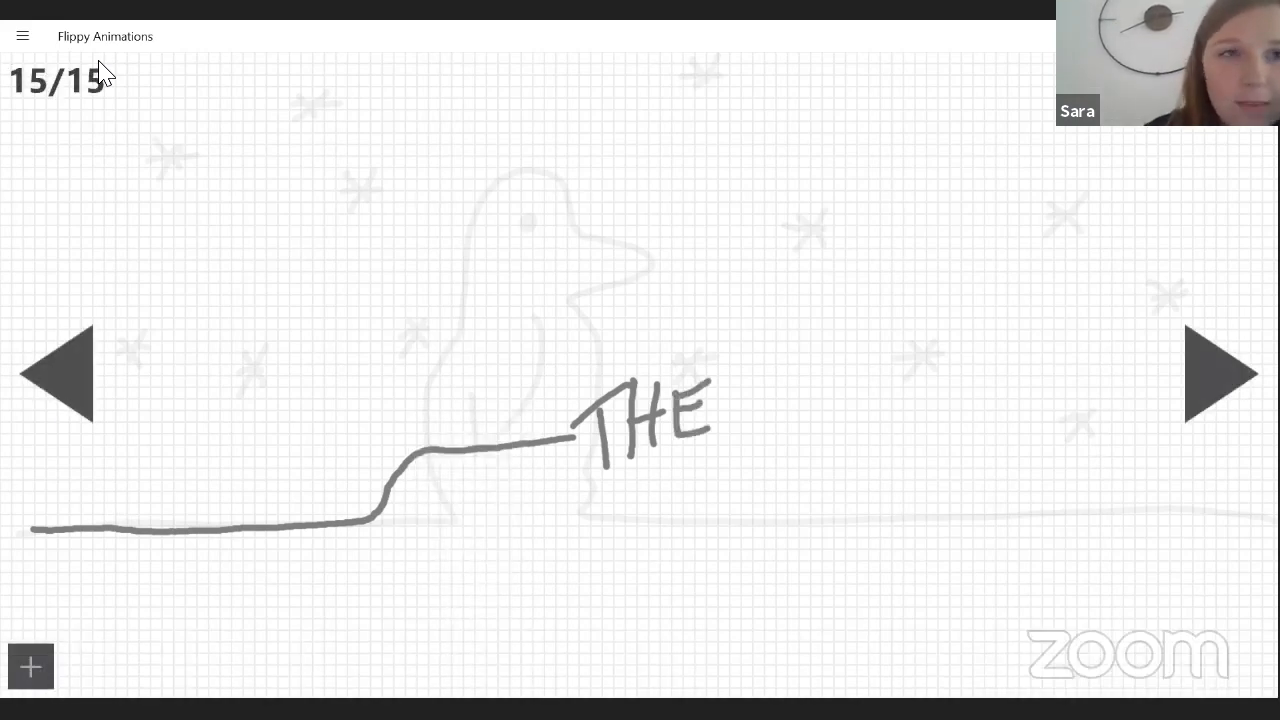
Use the Eraser to remove the word THE from frame 15, keeping the stepped line.
{"action": "left_click", "coordinate": [23, 36]}
{"action": "left_click", "coordinate": [90, 68]}
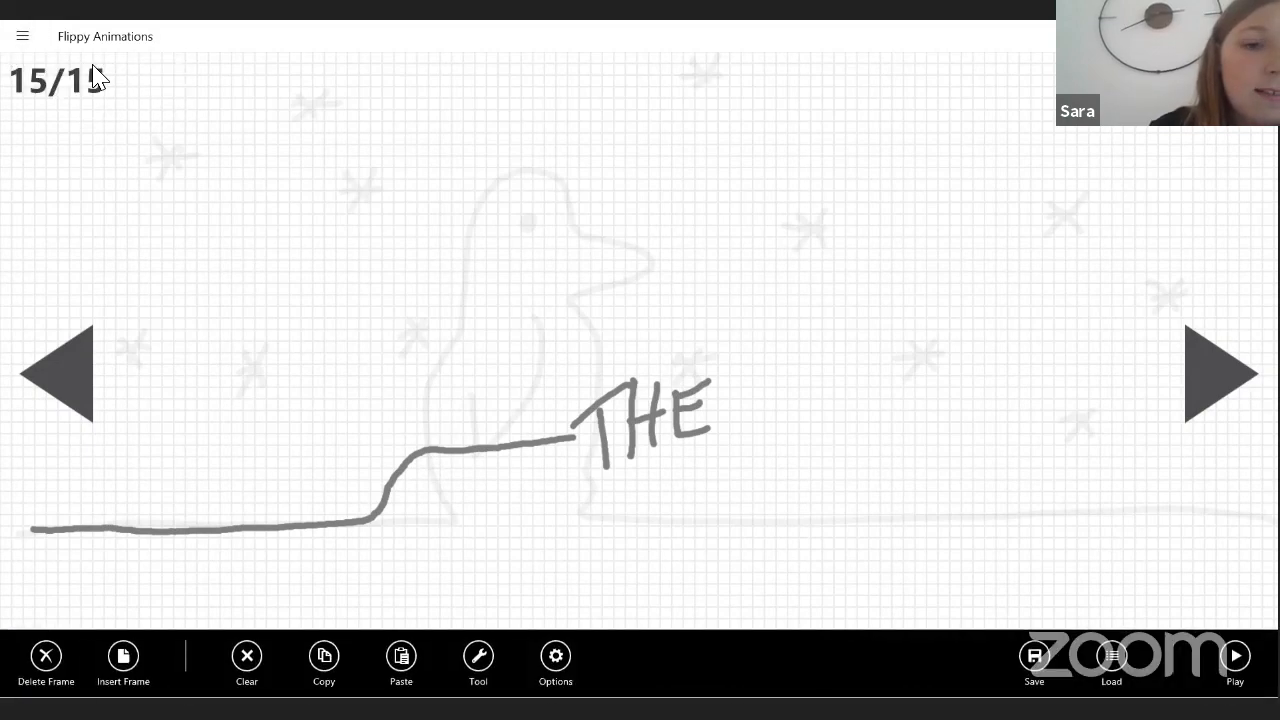
{"action": "left_click", "coordinate": [478, 656]}
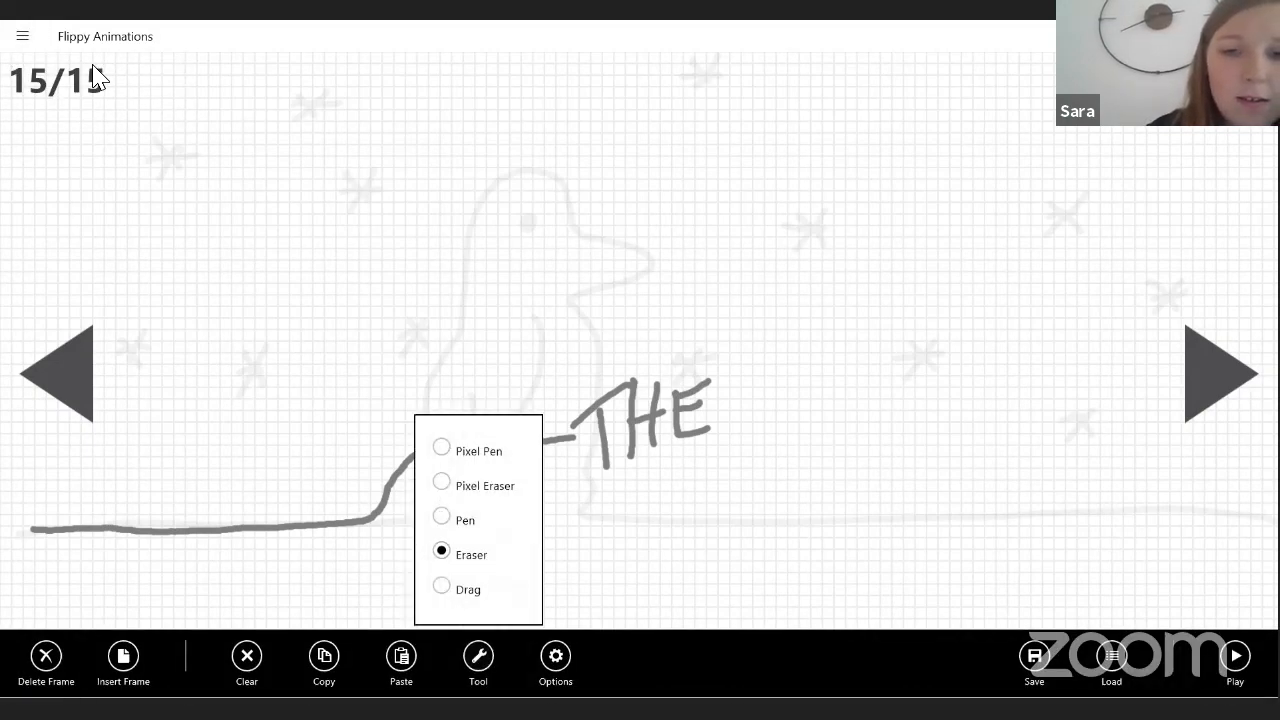
{"action": "left_click", "coordinate": [576, 412]}
{"action": "mouse_move", "coordinate": [576, 412]}
{"action": "left_mouse_down"}
{"action": "mouse_move", "coordinate": [710, 384]}
{"action": "mouse_move", "coordinate": [603, 444]}
{"action": "left_mouse_up"}
{"action": "left_click_drag", "start_coordinate": [696, 408], "coordinate": [606, 452]}
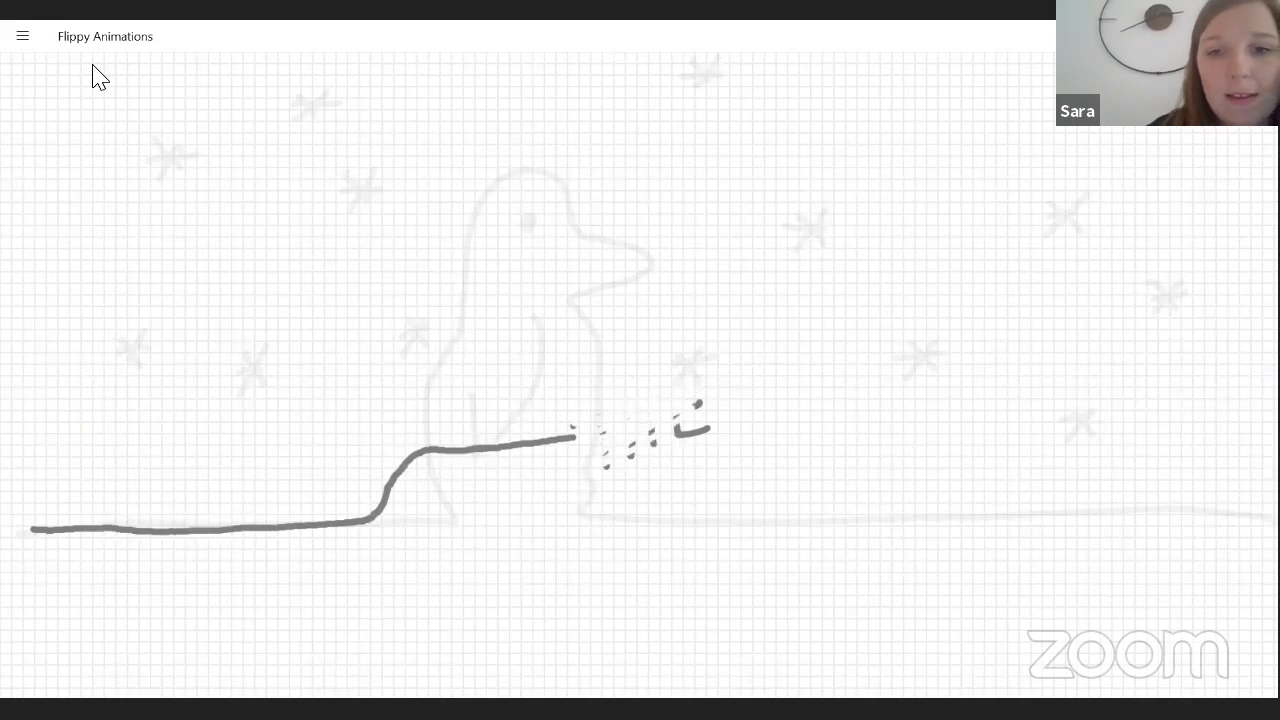
{"action": "left_click_drag", "start_coordinate": [700, 430], "coordinate": [652, 444]}
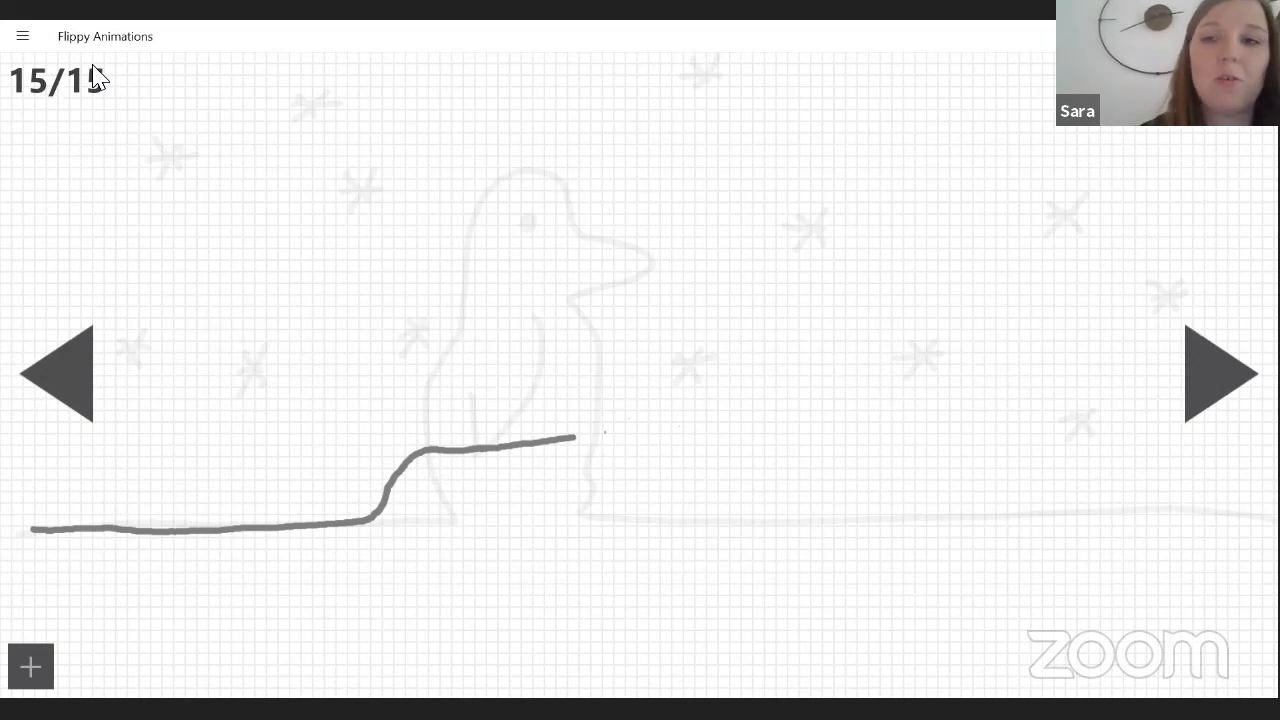
Add frame 16, select the Pen tool, retrace the stepped line and letter the word THE at its end.
{"action": "left_click", "coordinate": [30, 666]}
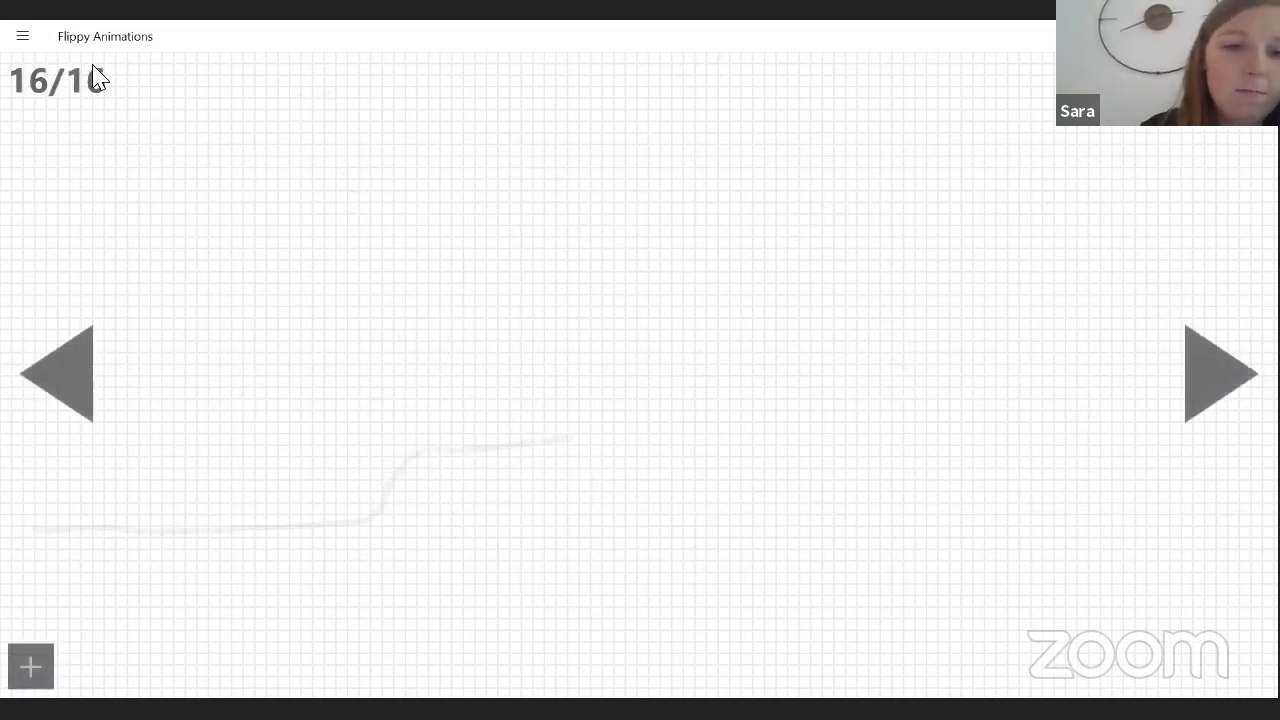
{"action": "left_click", "coordinate": [22, 40]}
{"action": "left_click", "coordinate": [60, 66]}
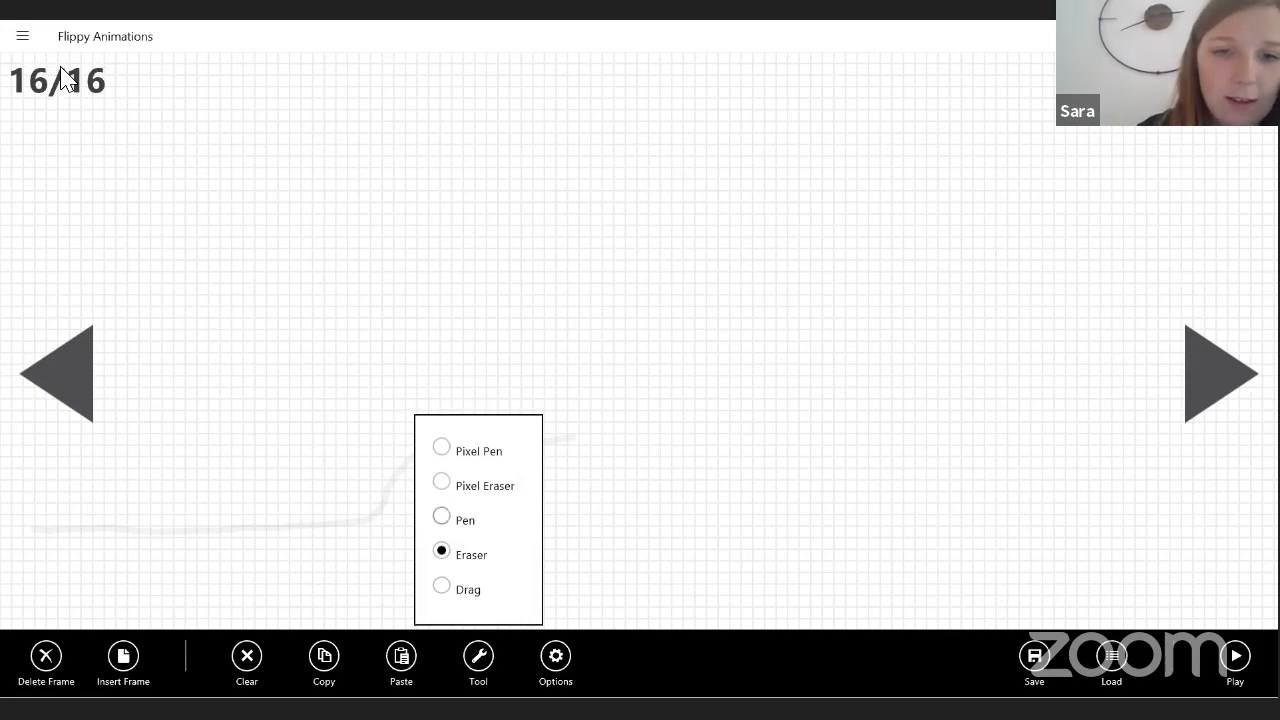
{"action": "mouse_move", "coordinate": [21, 522]}
{"action": "left_mouse_down"}
{"action": "mouse_move", "coordinate": [351, 512]}
{"action": "mouse_move", "coordinate": [441, 451]}
{"action": "mouse_move", "coordinate": [594, 428]}
{"action": "mouse_move", "coordinate": [618, 444]}
{"action": "mouse_move", "coordinate": [652, 397]}
{"action": "mouse_move", "coordinate": [643, 408]}
{"action": "mouse_move", "coordinate": [650, 456]}
{"action": "left_mouse_up"}
{"action": "left_click", "coordinate": [678, 401]}
{"action": "left_click_drag", "start_coordinate": [678, 401], "coordinate": [676, 466]}
{"action": "left_click_drag", "start_coordinate": [641, 433], "coordinate": [680, 430]}
{"action": "mouse_move", "coordinate": [697, 383]}
{"action": "left_mouse_down"}
{"action": "mouse_move", "coordinate": [731, 431]}
{"action": "mouse_move", "coordinate": [742, 427]}
{"action": "left_mouse_up"}
{"action": "left_click_drag", "start_coordinate": [695, 401], "coordinate": [718, 396]}
{"action": "left_click_drag", "start_coordinate": [691, 384], "coordinate": [729, 373]}
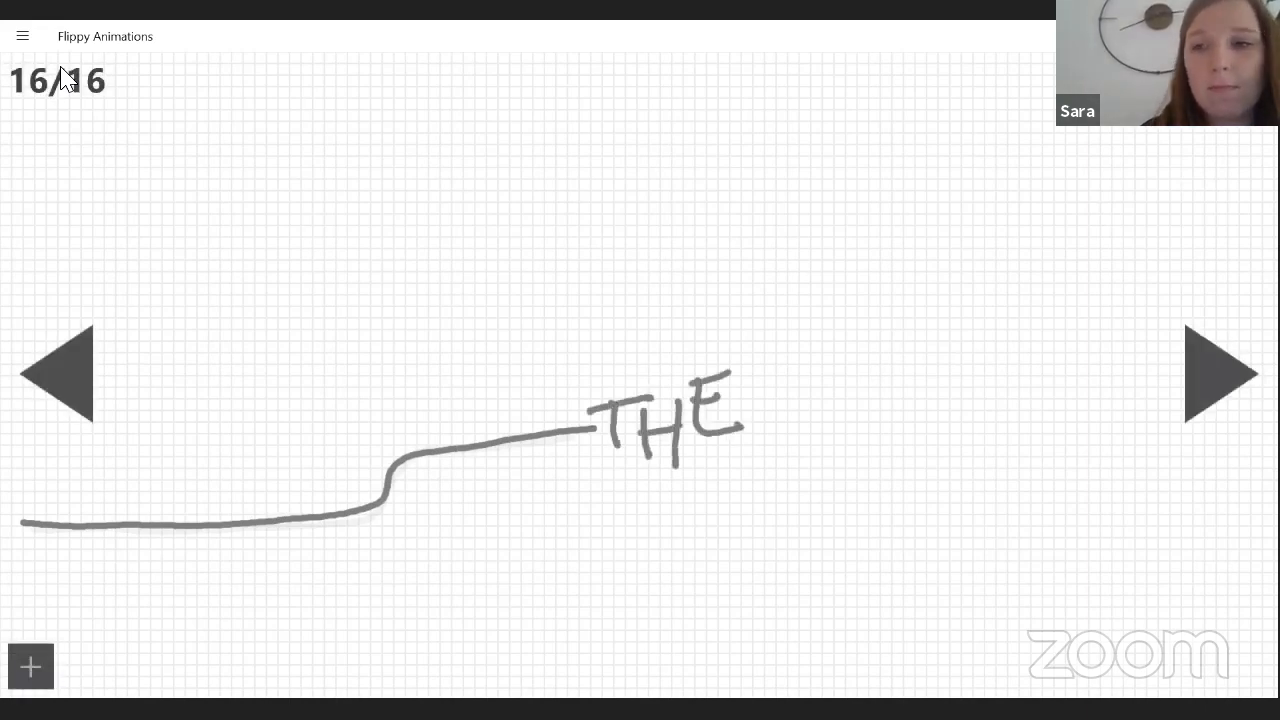
Add frame 17, retrace the stepped line and letter THE followed by a spaced E at its end.
{"action": "left_click", "coordinate": [30, 666]}
{"action": "mouse_move", "coordinate": [11, 528]}
{"action": "left_mouse_down"}
{"action": "mouse_move", "coordinate": [371, 506]}
{"action": "mouse_move", "coordinate": [471, 449]}
{"action": "mouse_move", "coordinate": [609, 429]}
{"action": "mouse_move", "coordinate": [637, 460]}
{"action": "left_mouse_up"}
{"action": "mouse_move", "coordinate": [600, 419]}
{"action": "left_mouse_down"}
{"action": "mouse_move", "coordinate": [657, 396]}
{"action": "mouse_move", "coordinate": [655, 460]}
{"action": "left_mouse_up"}
{"action": "left_click_drag", "start_coordinate": [680, 407], "coordinate": [679, 461]}
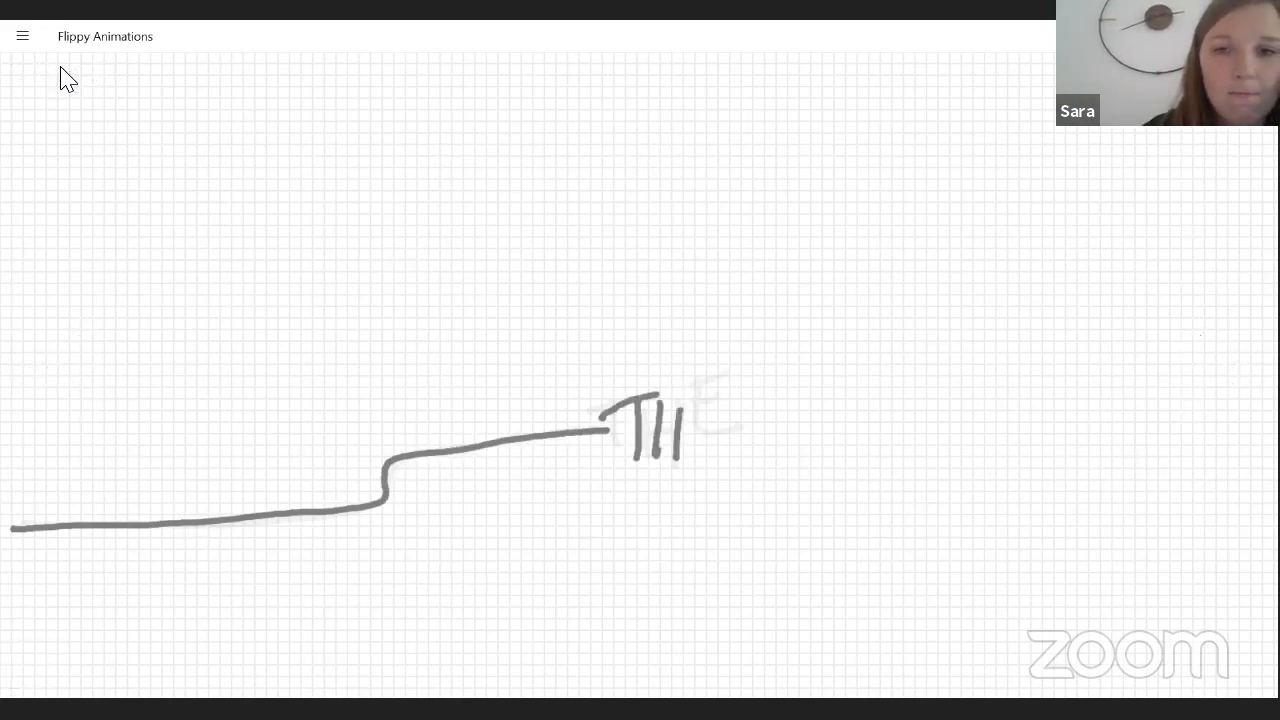
{"action": "left_click_drag", "start_coordinate": [727, 390], "coordinate": [733, 438]}
{"action": "mouse_move", "coordinate": [812, 410]}
{"action": "left_mouse_down"}
{"action": "mouse_move", "coordinate": [810, 455]}
{"action": "mouse_move", "coordinate": [842, 461]}
{"action": "left_mouse_up"}
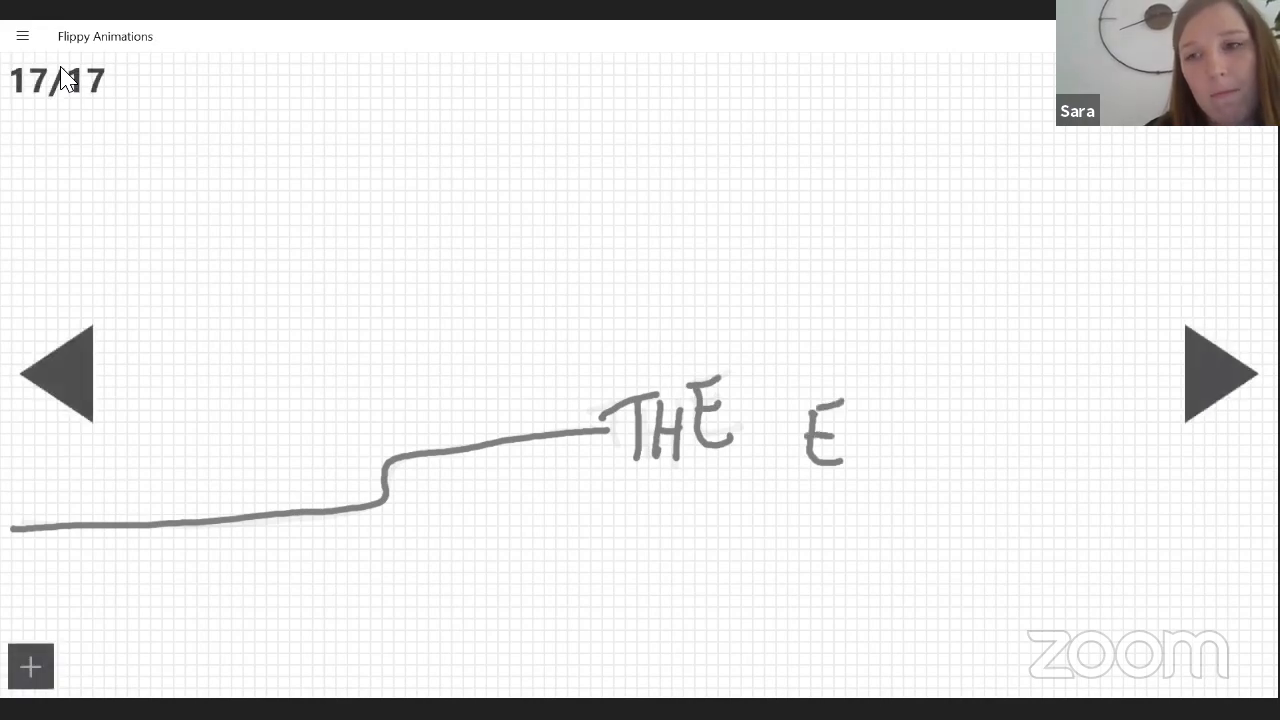
Add frame 18, retrace the stepped line and letter THE EN at its end.
{"action": "left_click", "coordinate": [1220, 374]}
{"action": "mouse_move", "coordinate": [20, 530]}
{"action": "left_mouse_down"}
{"action": "mouse_move", "coordinate": [380, 459]}
{"action": "mouse_move", "coordinate": [580, 441]}
{"action": "mouse_move", "coordinate": [627, 463]}
{"action": "mouse_move", "coordinate": [645, 397]}
{"action": "mouse_move", "coordinate": [647, 470]}
{"action": "left_mouse_up"}
{"action": "left_click_drag", "start_coordinate": [680, 416], "coordinate": [677, 466]}
{"action": "mouse_move", "coordinate": [698, 384]}
{"action": "left_mouse_down"}
{"action": "mouse_move", "coordinate": [728, 451]}
{"action": "mouse_move", "coordinate": [733, 413]}
{"action": "left_mouse_up"}
{"action": "left_click_drag", "start_coordinate": [698, 386], "coordinate": [730, 378]}
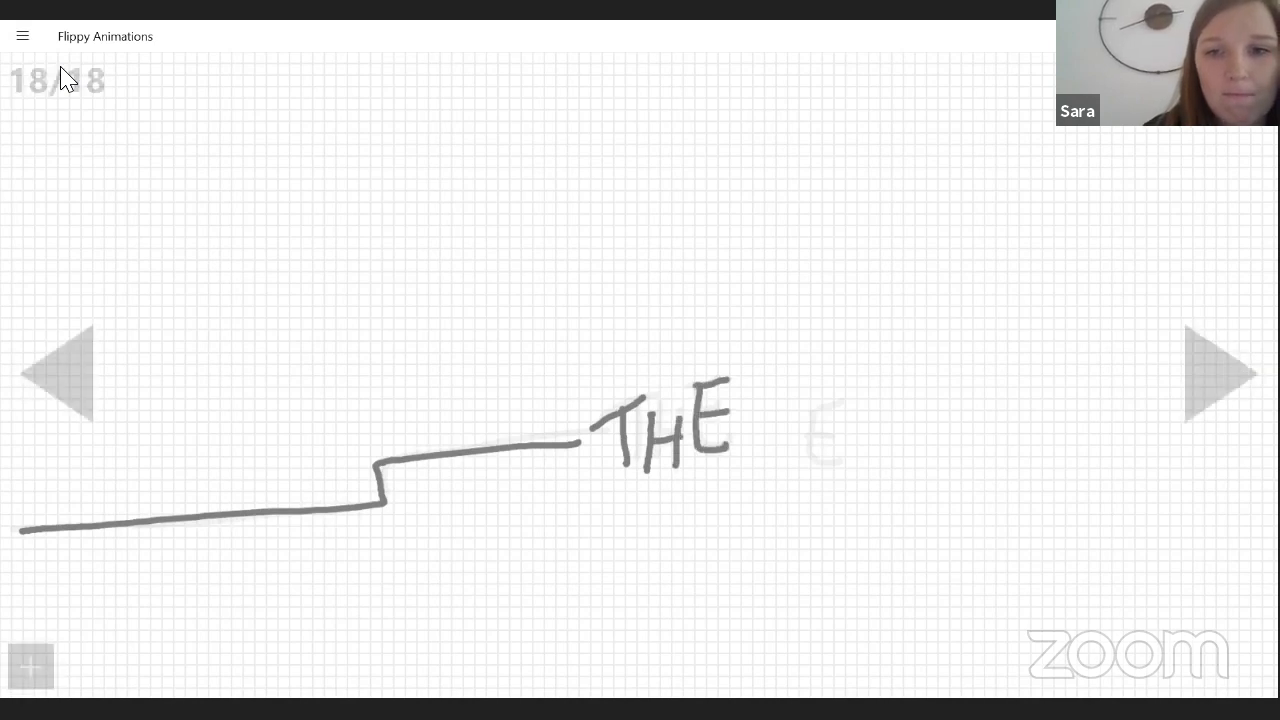
{"action": "left_click_drag", "start_coordinate": [843, 400], "coordinate": [847, 467]}
{"action": "left_click_drag", "start_coordinate": [875, 418], "coordinate": [865, 462]}
{"action": "mouse_move", "coordinate": [874, 420]}
{"action": "left_mouse_down"}
{"action": "mouse_move", "coordinate": [888, 445]}
{"action": "mouse_move", "coordinate": [918, 417]}
{"action": "left_mouse_up"}
Add frame 19, retrace the stepped line and letter the full closing words THE END.
{"action": "left_click", "coordinate": [1220, 374]}
{"action": "mouse_move", "coordinate": [20, 530]}
{"action": "left_mouse_down"}
{"action": "mouse_move", "coordinate": [390, 511]}
{"action": "mouse_move", "coordinate": [400, 463]}
{"action": "mouse_move", "coordinate": [558, 447]}
{"action": "mouse_move", "coordinate": [621, 492]}
{"action": "left_mouse_up"}
{"action": "mouse_move", "coordinate": [588, 436]}
{"action": "left_mouse_down"}
{"action": "mouse_move", "coordinate": [646, 398]}
{"action": "mouse_move", "coordinate": [638, 480]}
{"action": "left_mouse_up"}
{"action": "left_click_drag", "start_coordinate": [672, 418], "coordinate": [664, 480]}
{"action": "left_click_drag", "start_coordinate": [646, 450], "coordinate": [678, 440]}
{"action": "mouse_move", "coordinate": [705, 382]}
{"action": "left_mouse_down"}
{"action": "mouse_move", "coordinate": [726, 451]}
{"action": "mouse_move", "coordinate": [724, 418]}
{"action": "left_mouse_up"}
{"action": "left_click_drag", "start_coordinate": [696, 388], "coordinate": [734, 377]}
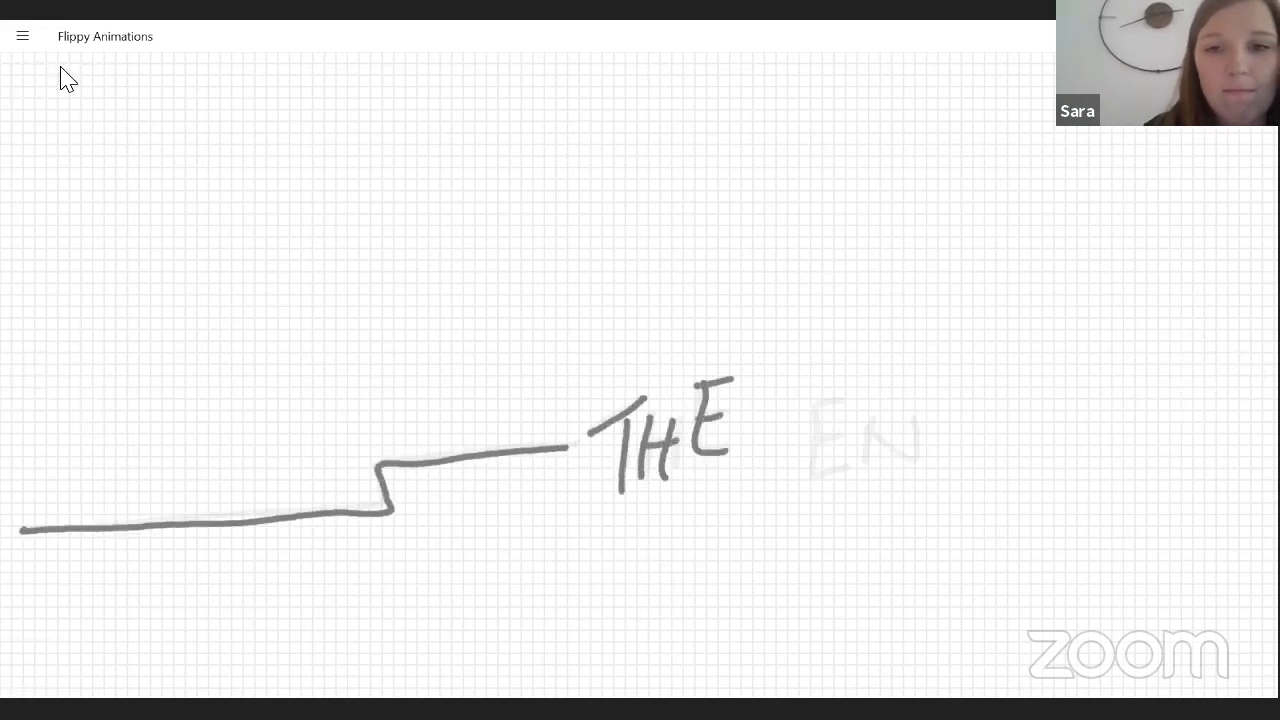
{"action": "left_click_drag", "start_coordinate": [844, 401], "coordinate": [840, 478]}
{"action": "left_click_drag", "start_coordinate": [874, 424], "coordinate": [862, 468]}
{"action": "mouse_move", "coordinate": [861, 430]}
{"action": "left_mouse_down"}
{"action": "mouse_move", "coordinate": [915, 460]}
{"action": "mouse_move", "coordinate": [921, 418]}
{"action": "mouse_move", "coordinate": [953, 403]}
{"action": "mouse_move", "coordinate": [949, 463]}
{"action": "left_mouse_up"}
{"action": "left_click_drag", "start_coordinate": [945, 403], "coordinate": [940, 461]}
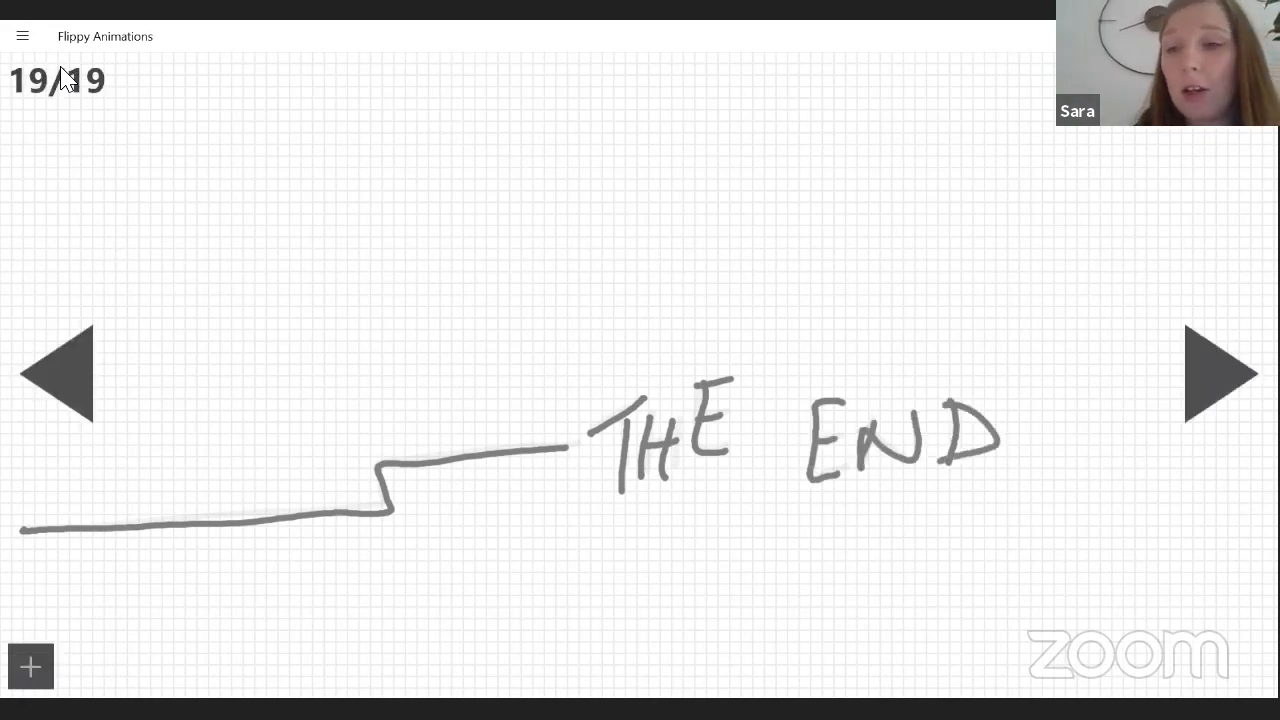
Add frame 20 and draw two five-pointed stars above the faint THE END lettering of the previous frame.
{"action": "left_click", "coordinate": [1220, 374]}
{"action": "mouse_move", "coordinate": [984, 250]}
{"action": "left_mouse_down"}
{"action": "mouse_move", "coordinate": [938, 244]}
{"action": "mouse_move", "coordinate": [953, 287]}
{"action": "mouse_move", "coordinate": [997, 325]}
{"action": "left_mouse_up"}
{"action": "mouse_move", "coordinate": [1000, 257]}
{"action": "left_mouse_down"}
{"action": "mouse_move", "coordinate": [1021, 258]}
{"action": "mouse_move", "coordinate": [986, 288]}
{"action": "left_mouse_up"}
{"action": "mouse_move", "coordinate": [727, 222]}
{"action": "left_mouse_down"}
{"action": "mouse_move", "coordinate": [740, 180]}
{"action": "mouse_move", "coordinate": [746, 222]}
{"action": "mouse_move", "coordinate": [690, 285]}
{"action": "mouse_move", "coordinate": [765, 283]}
{"action": "mouse_move", "coordinate": [755, 245]}
{"action": "mouse_move", "coordinate": [760, 262]}
{"action": "left_mouse_up"}
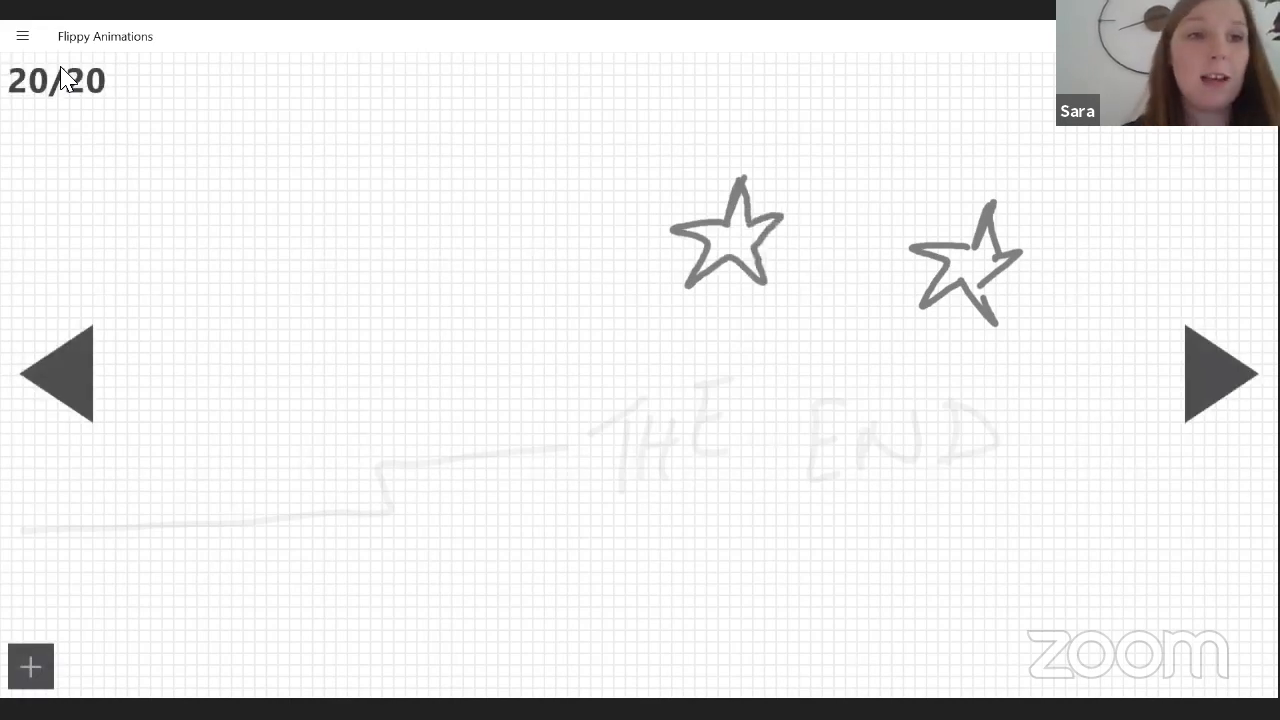
Play the whole animation from the editor to preview the frames.
{"action": "left_click", "coordinate": [22, 38]}
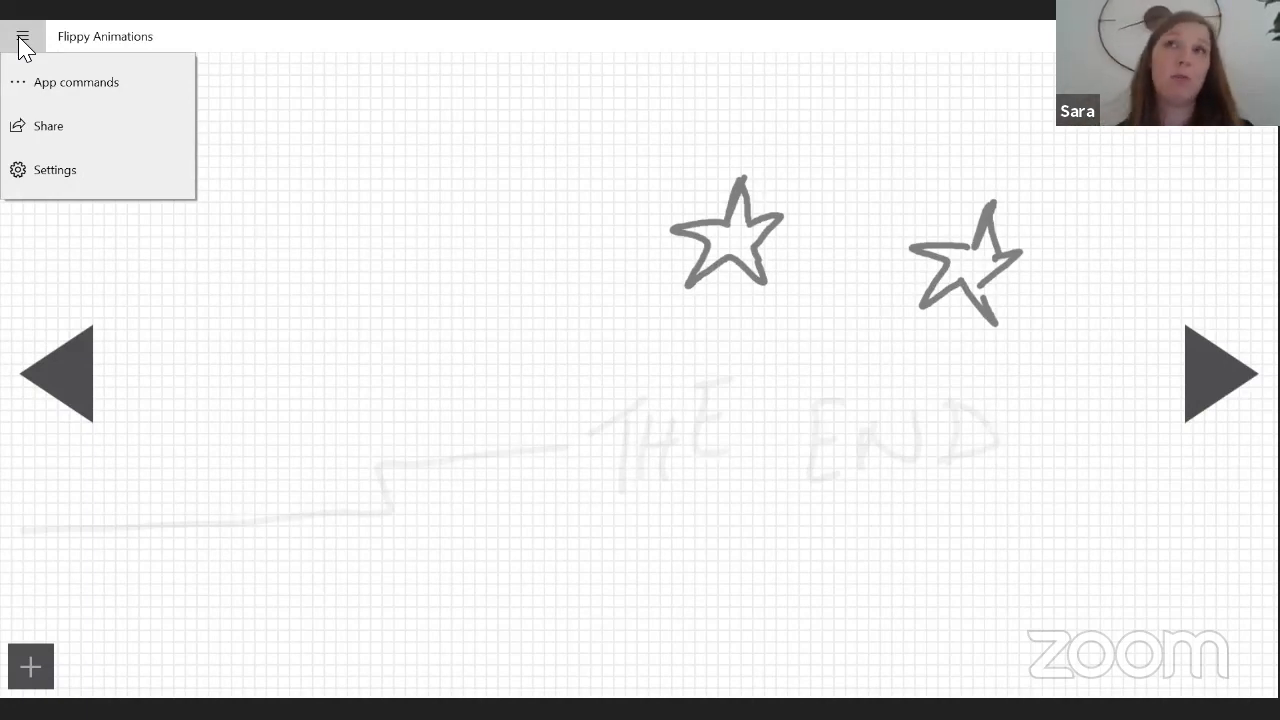
{"action": "left_click", "coordinate": [45, 84]}
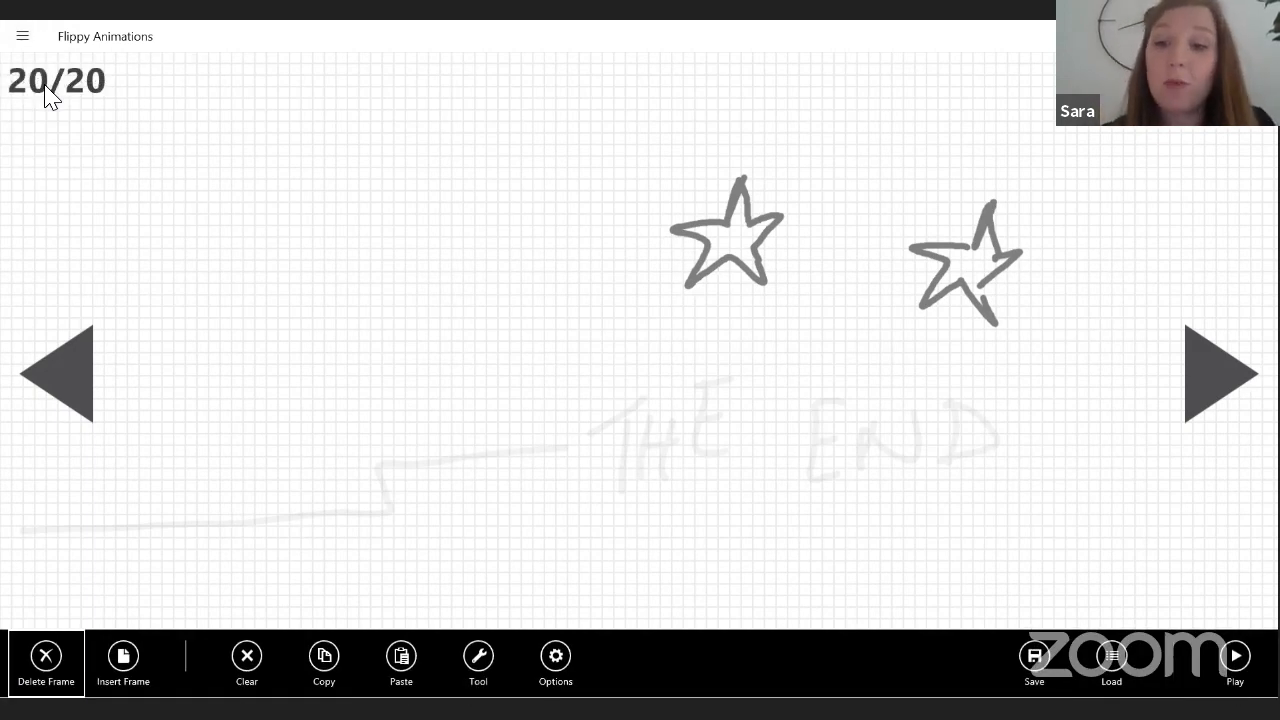
{"action": "key", "text": "space"}
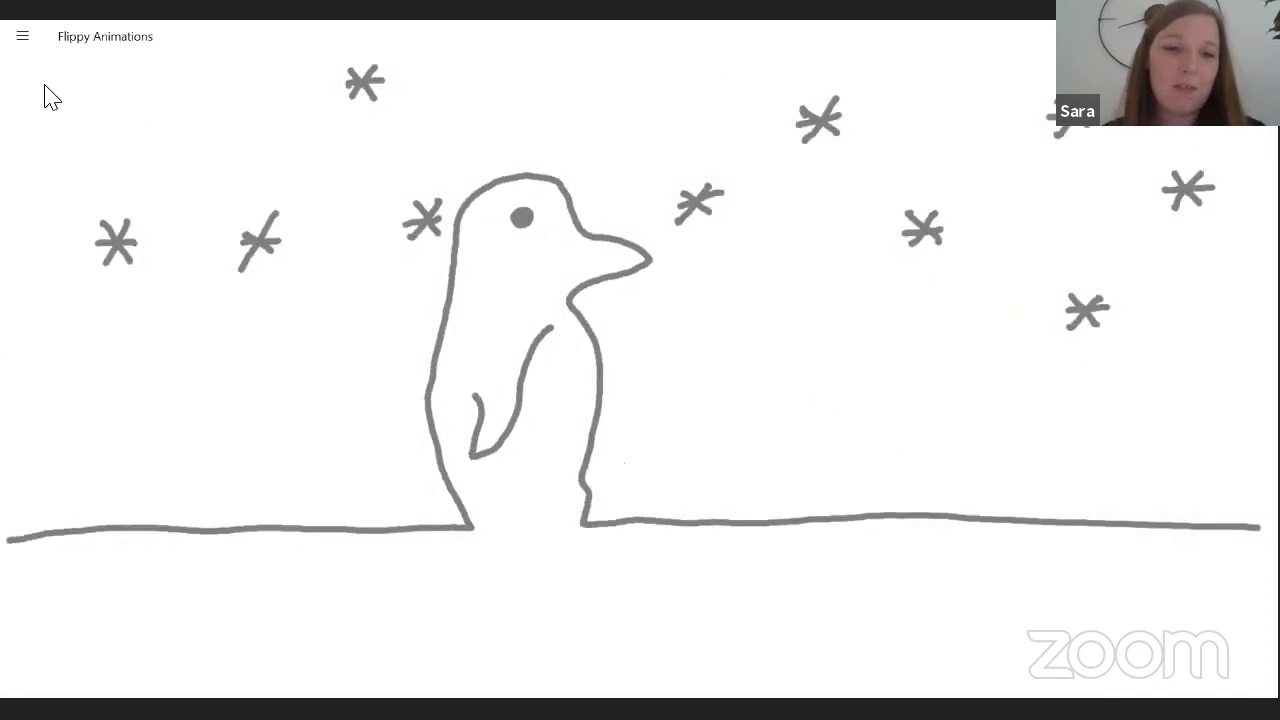
Lower the playback frame rate of the running animation, watch it and return to the frame editor.
{"action": "right_click", "coordinate": [44, 84]}
{"action": "key", "text": "space"}
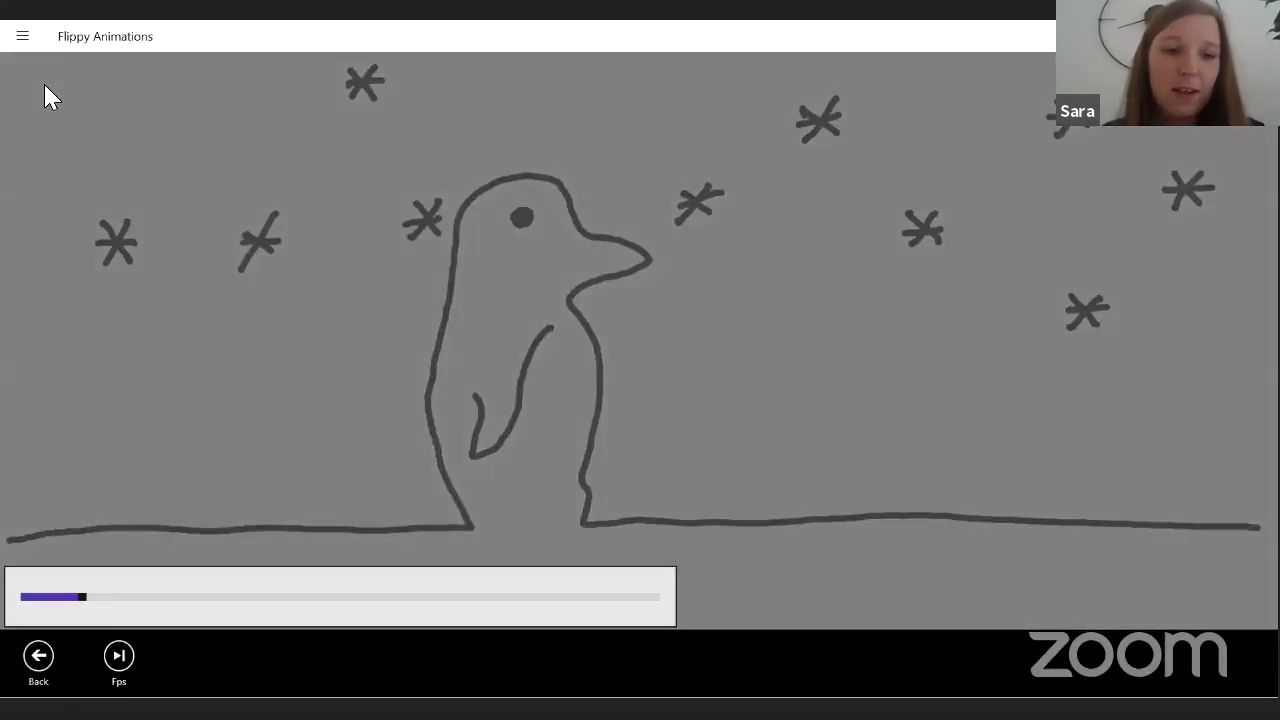
{"action": "key", "text": "Left"}
{"action": "key", "text": "Left"}
{"action": "key", "text": "Left"}
{"action": "key", "text": "Escape"}
{"action": "left_click", "coordinate": [44, 84]}
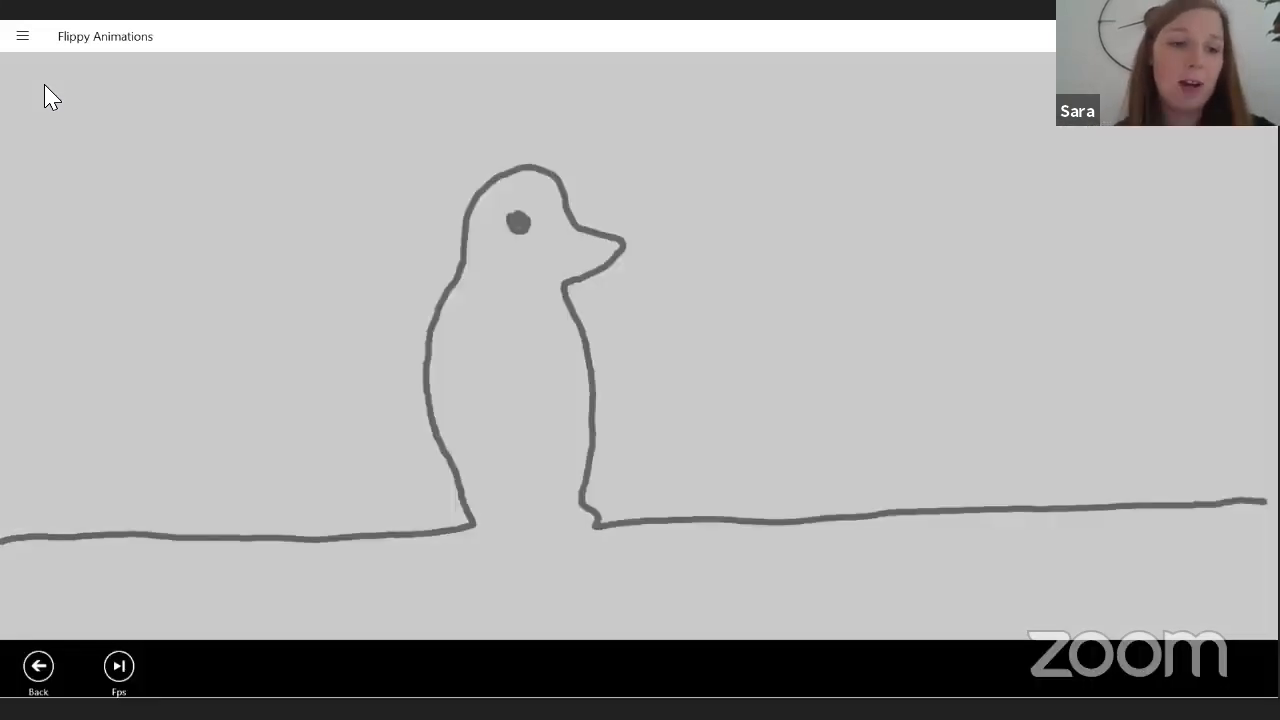
{"action": "key", "text": "Escape"}
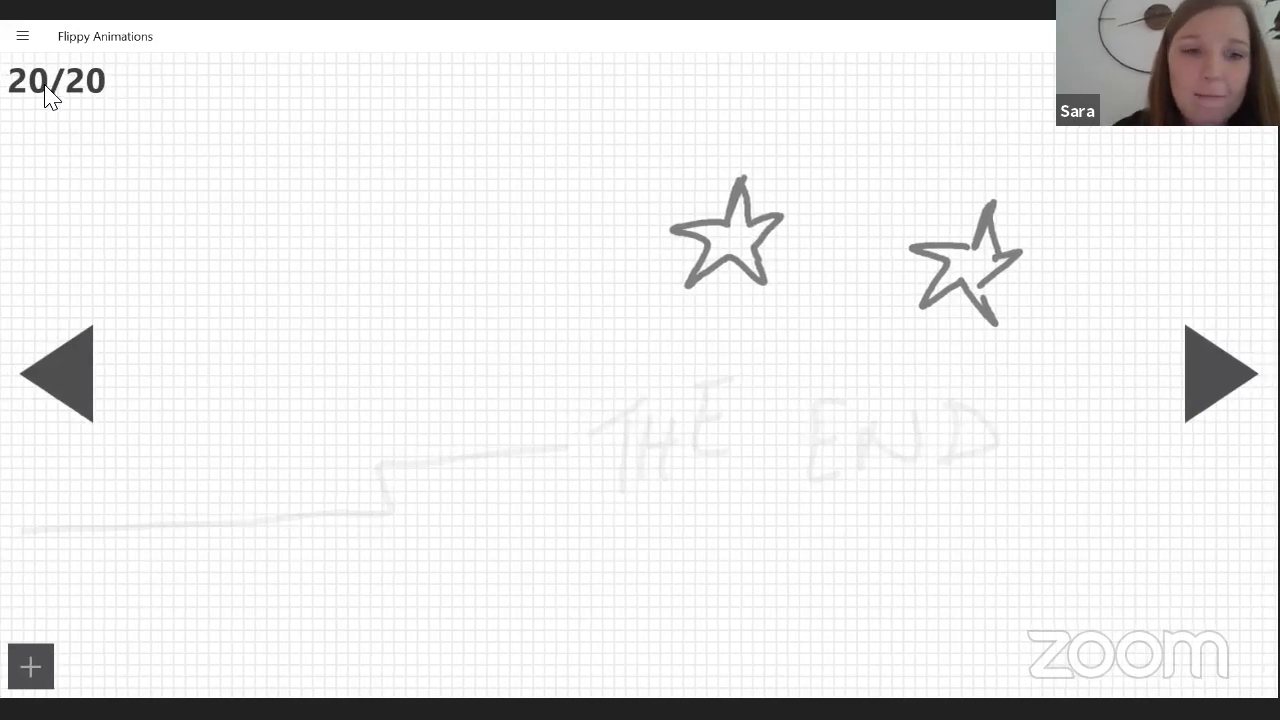
Go back to frame 19 and change the pen colour to teal by setting its red value to 60.
{"action": "key", "text": "Left"}
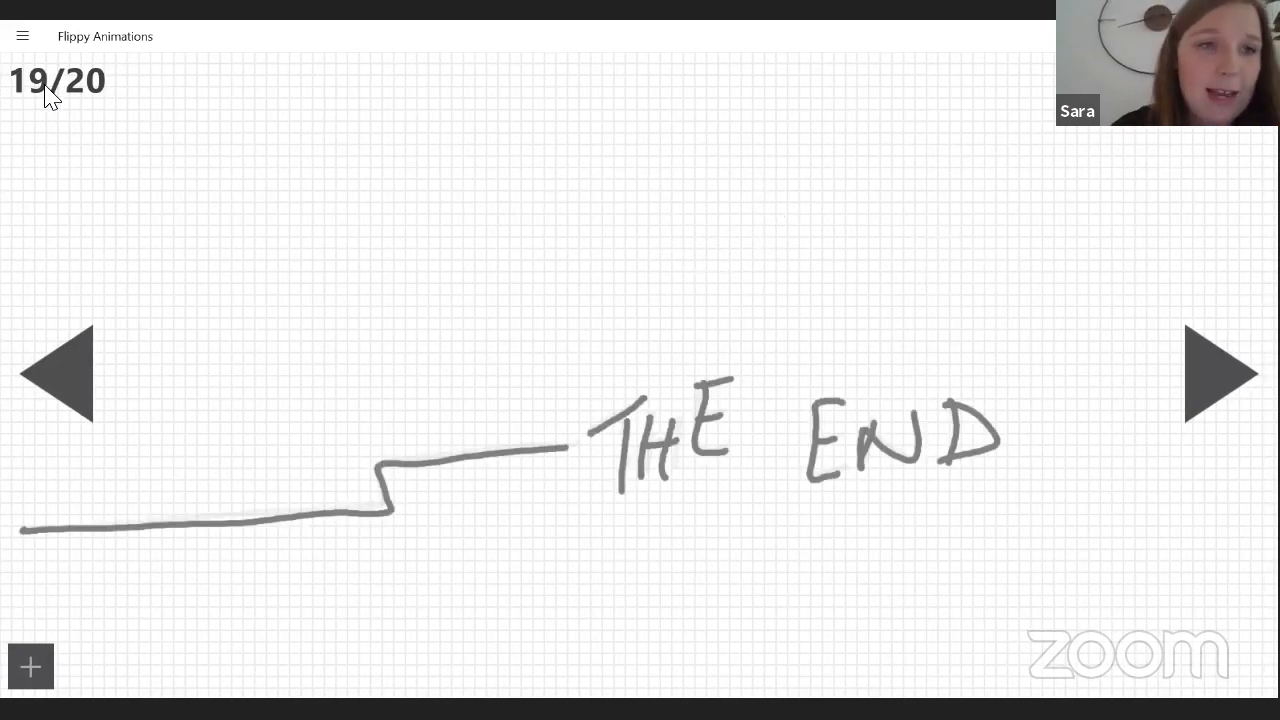
{"action": "left_click", "coordinate": [14, 45]}
{"action": "left_click", "coordinate": [49, 77]}
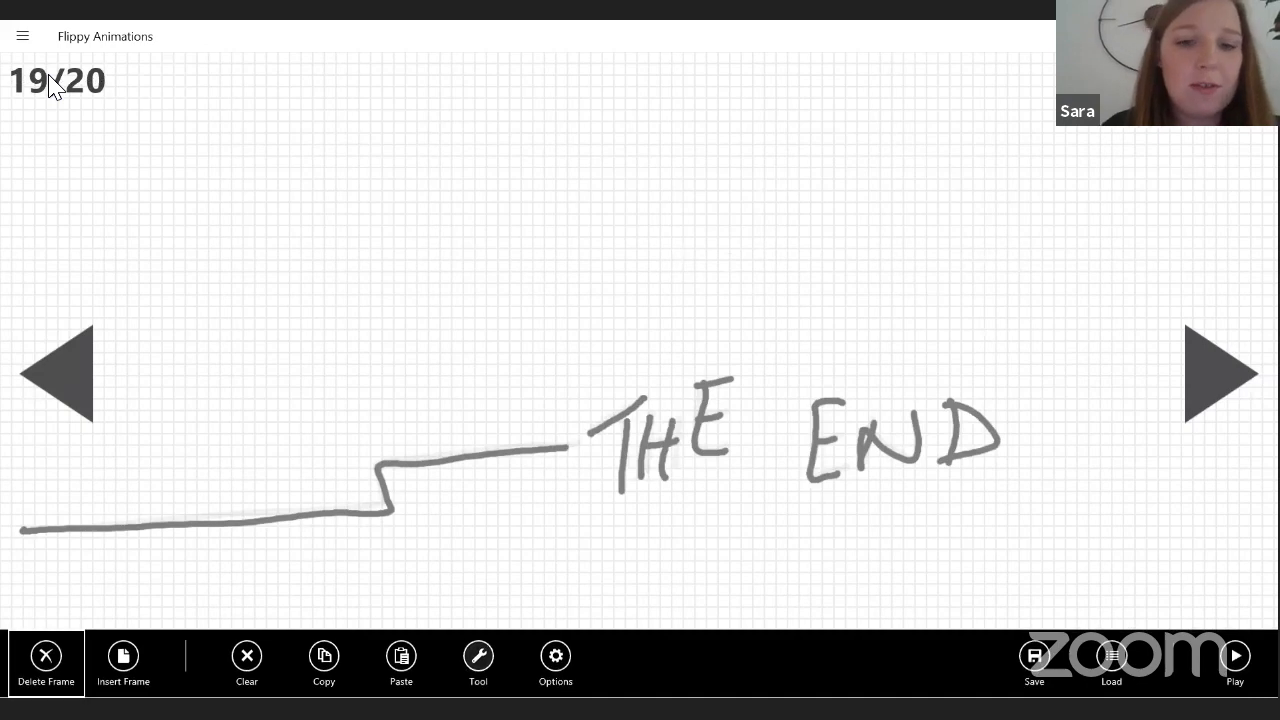
{"action": "left_click", "coordinate": [478, 656]}
{"action": "left_click", "coordinate": [556, 656]}
{"action": "left_click_drag", "start_coordinate": [556, 495], "coordinate": [500, 495]}
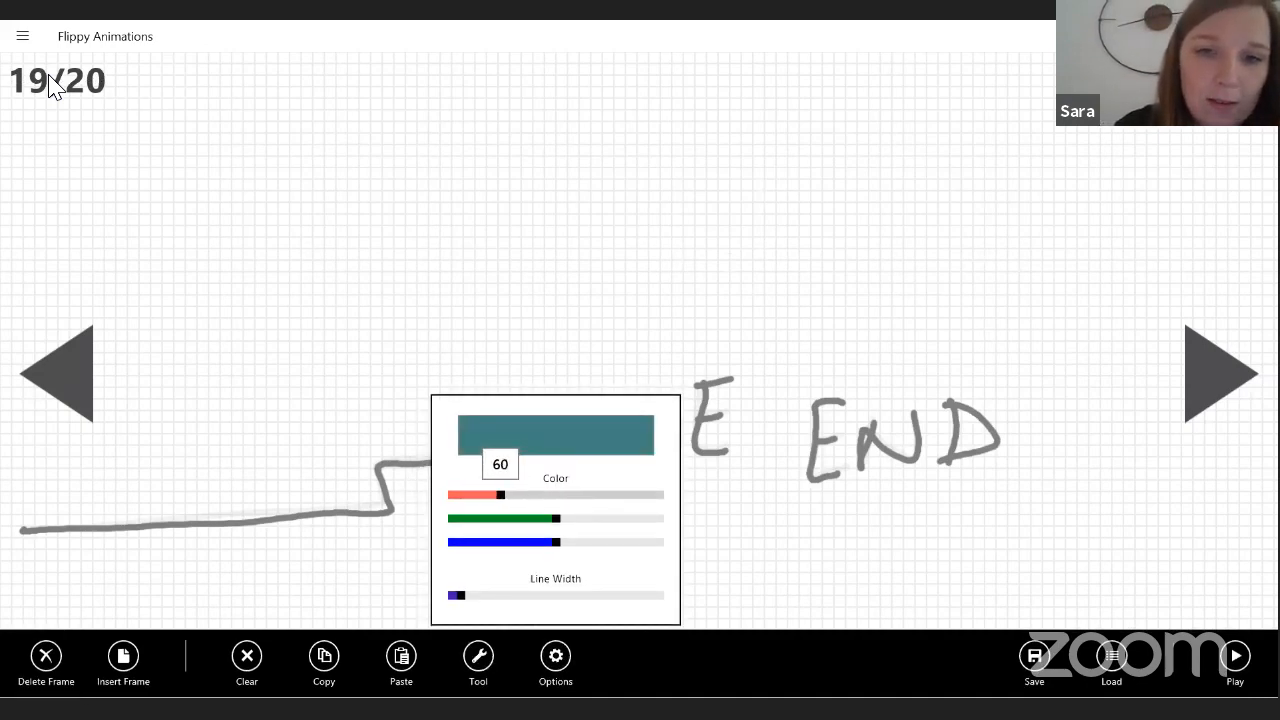
Check the drawing tool and scribble a teal patch under the lower left part of the line on frame 19.
{"action": "left_click", "coordinate": [478, 656]}
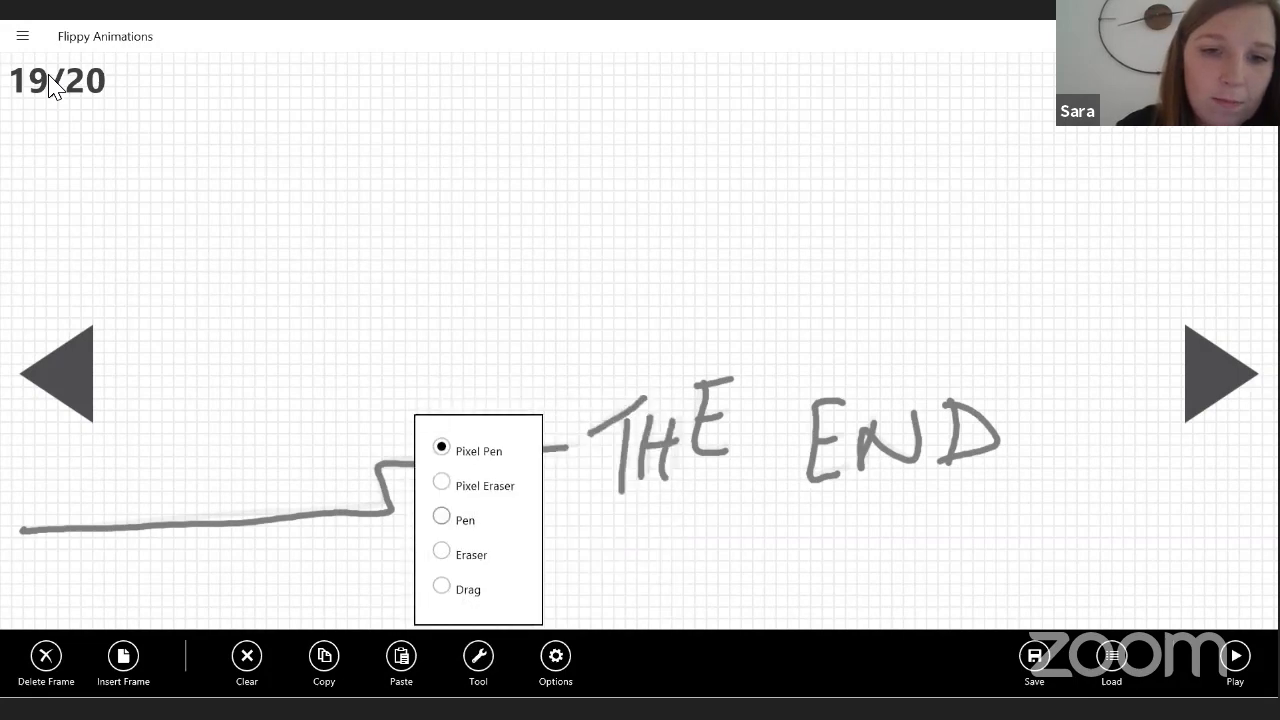
{"action": "left_click", "coordinate": [49, 76]}
{"action": "left_click", "coordinate": [49, 76]}
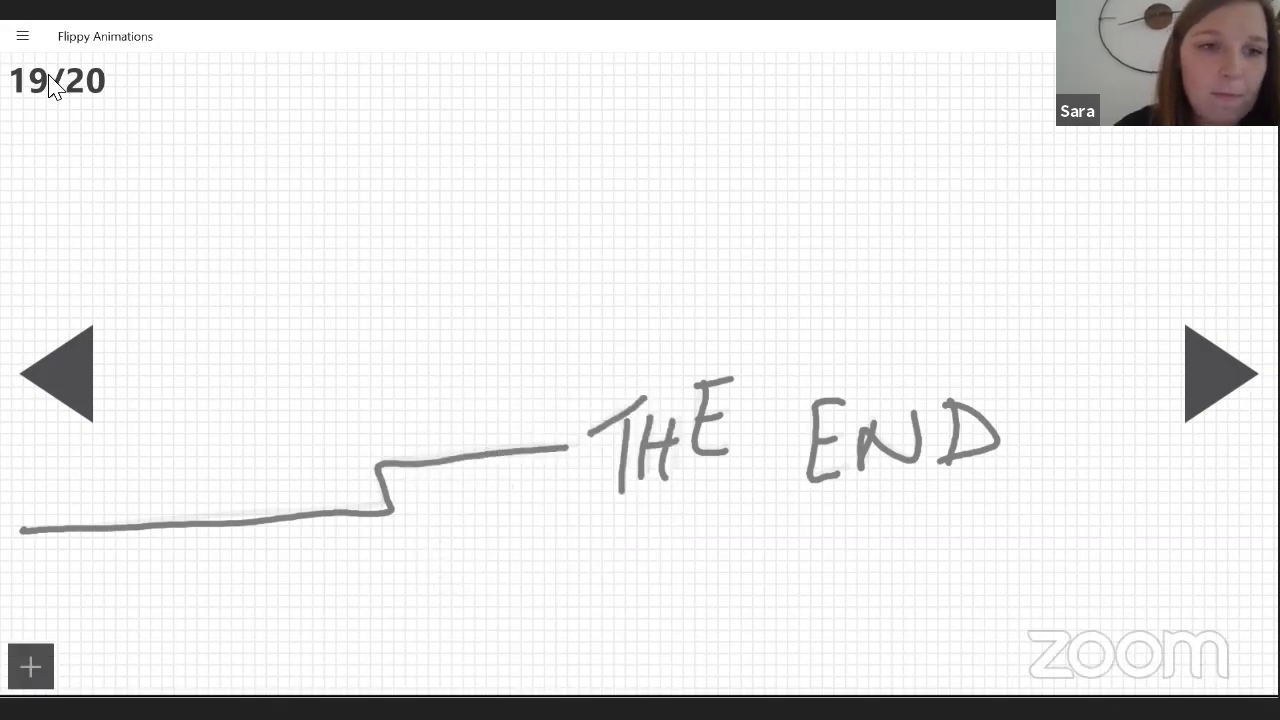
{"action": "left_click_drag", "start_coordinate": [15, 547], "coordinate": [212, 540]}
{"action": "mouse_move", "coordinate": [52, 531]}
{"action": "left_mouse_down"}
{"action": "mouse_move", "coordinate": [144, 547]}
{"action": "mouse_move", "coordinate": [128, 551]}
{"action": "left_mouse_up"}
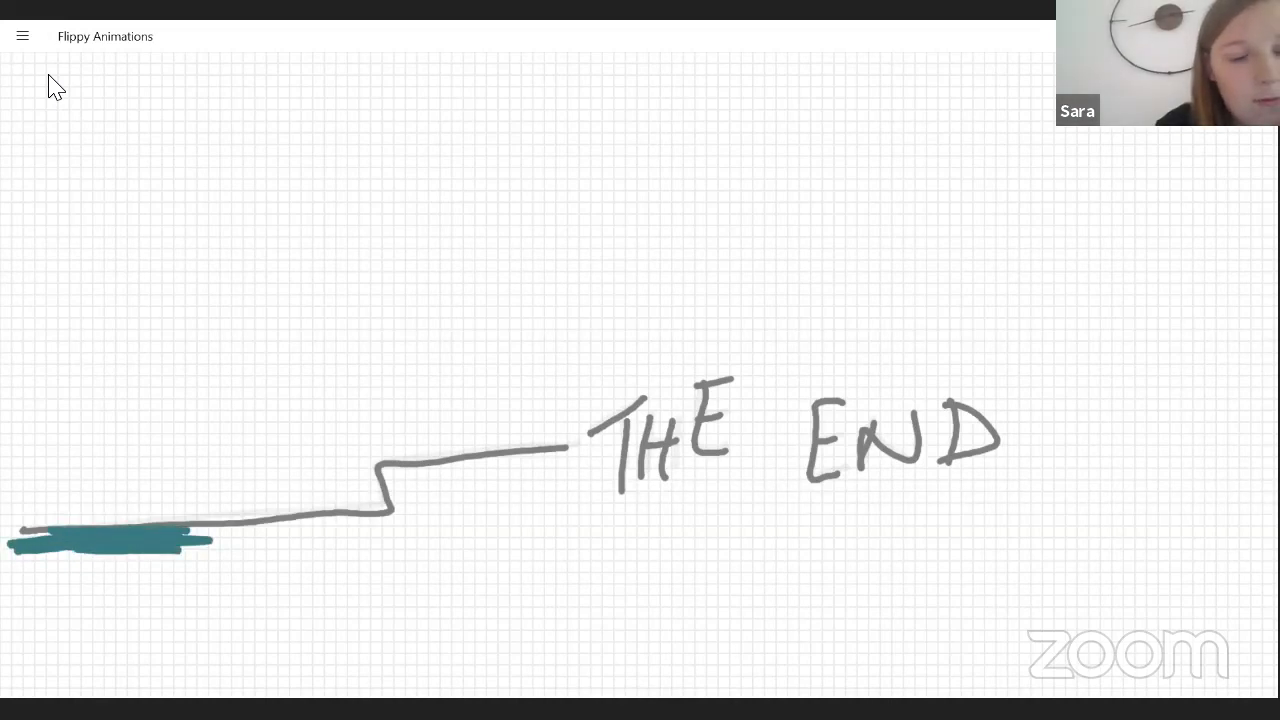
On frame 18, set the colour's green value to 189 and scribble a green patch below the line just before the step.
{"action": "key", "text": "Left"}
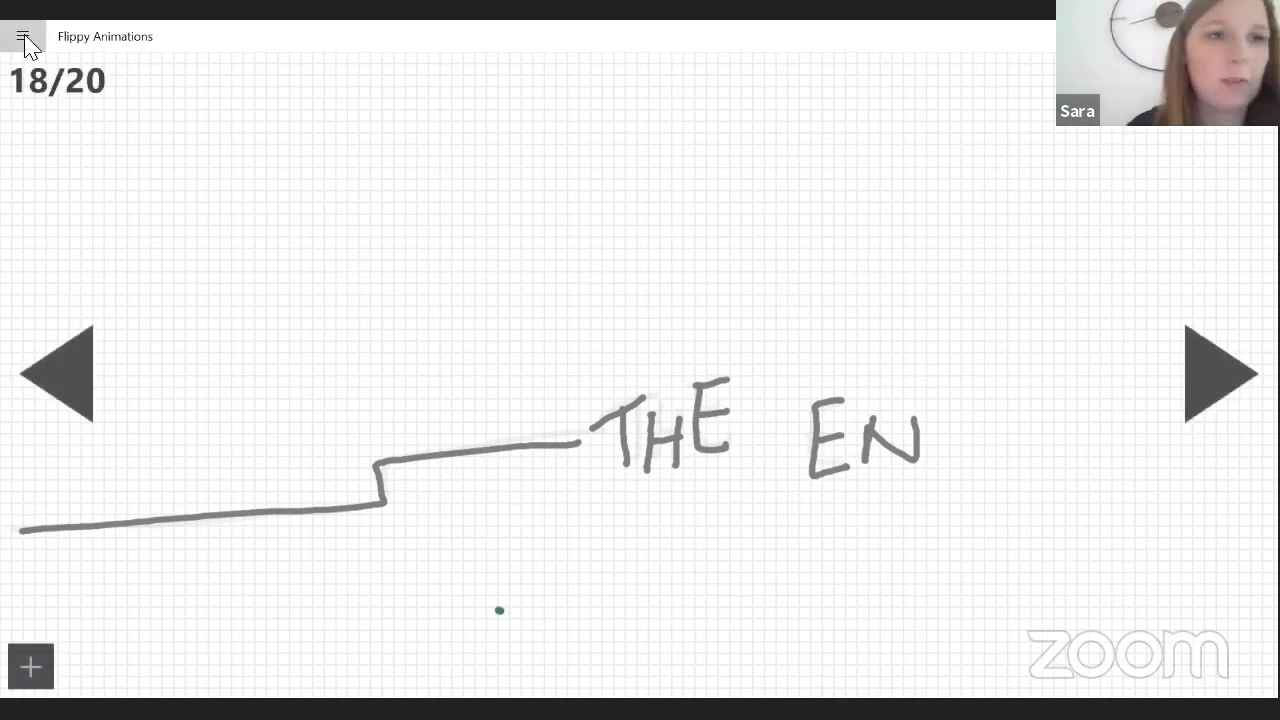
{"action": "left_click", "coordinate": [23, 38]}
{"action": "left_click", "coordinate": [50, 84]}
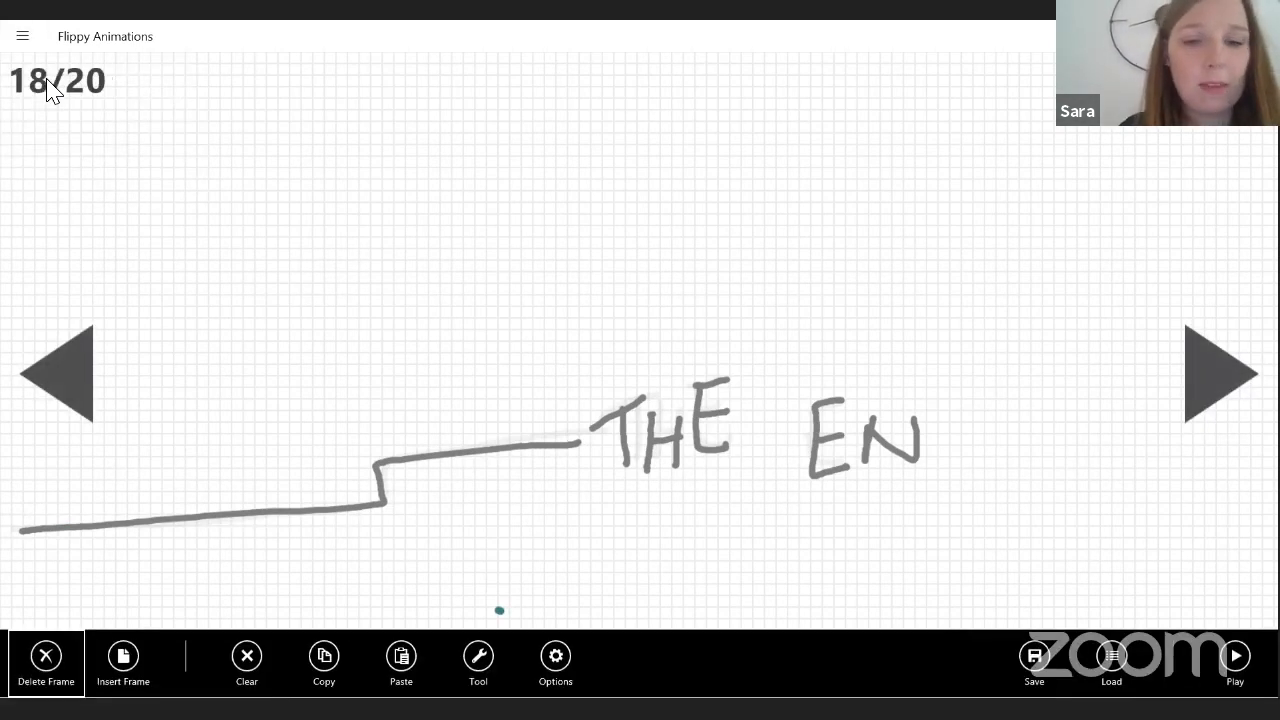
{"action": "left_click", "coordinate": [555, 657]}
{"action": "left_click_drag", "start_coordinate": [556, 518], "coordinate": [605, 518]}
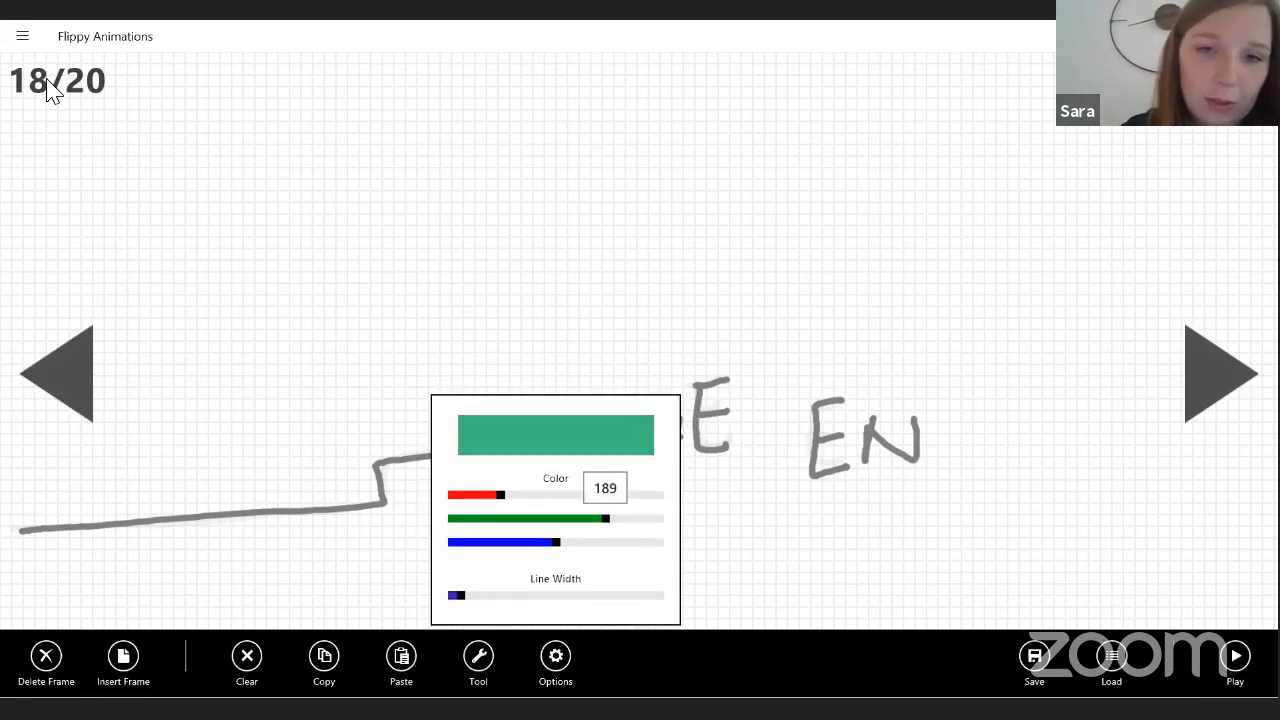
{"action": "left_click", "coordinate": [499, 610]}
{"action": "mouse_move", "coordinate": [217, 537]}
{"action": "left_mouse_down"}
{"action": "mouse_move", "coordinate": [321, 526]}
{"action": "mouse_move", "coordinate": [204, 537]}
{"action": "mouse_move", "coordinate": [322, 538]}
{"action": "left_mouse_up"}
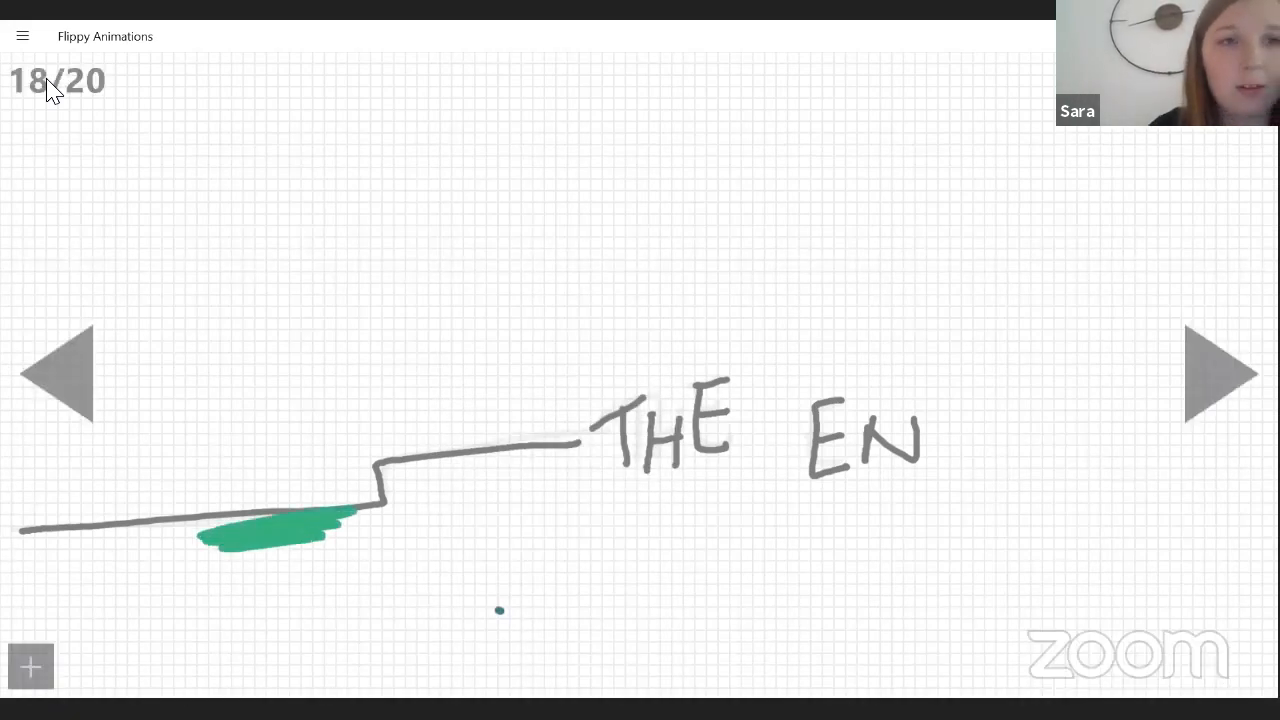
On frame 17, mix a muted red with more red and green at 119, and scribble it under the raised part of the line.
{"action": "left_click", "coordinate": [57, 374]}
{"action": "left_click", "coordinate": [22, 36]}
{"action": "left_click", "coordinate": [42, 84]}
{"action": "left_click", "coordinate": [478, 657]}
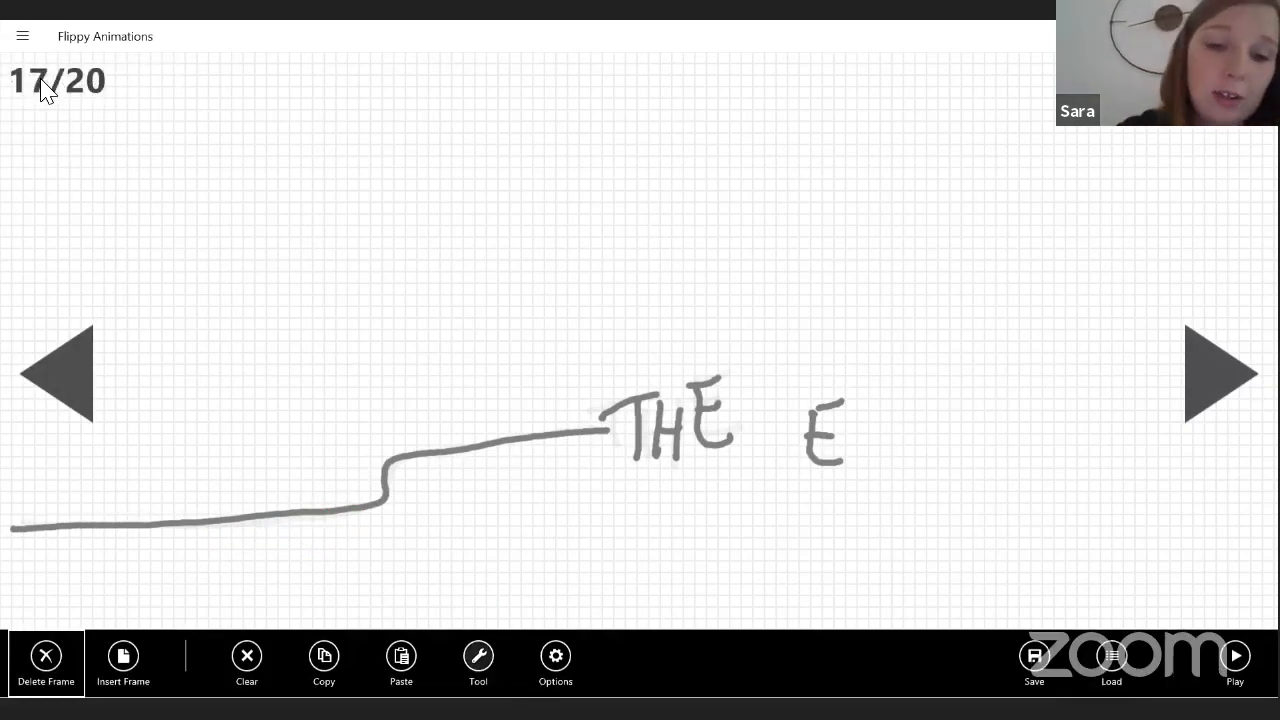
{"action": "left_click", "coordinate": [555, 657]}
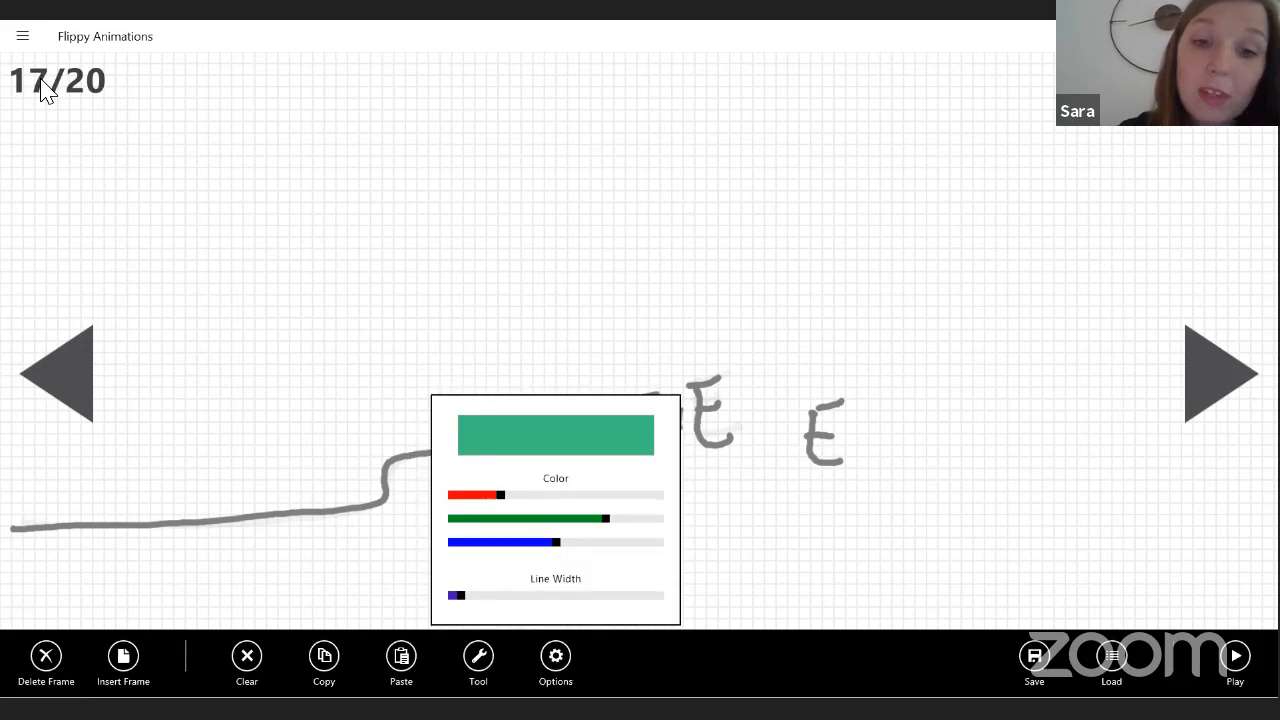
{"action": "left_click_drag", "start_coordinate": [500, 494], "coordinate": [548, 518]}
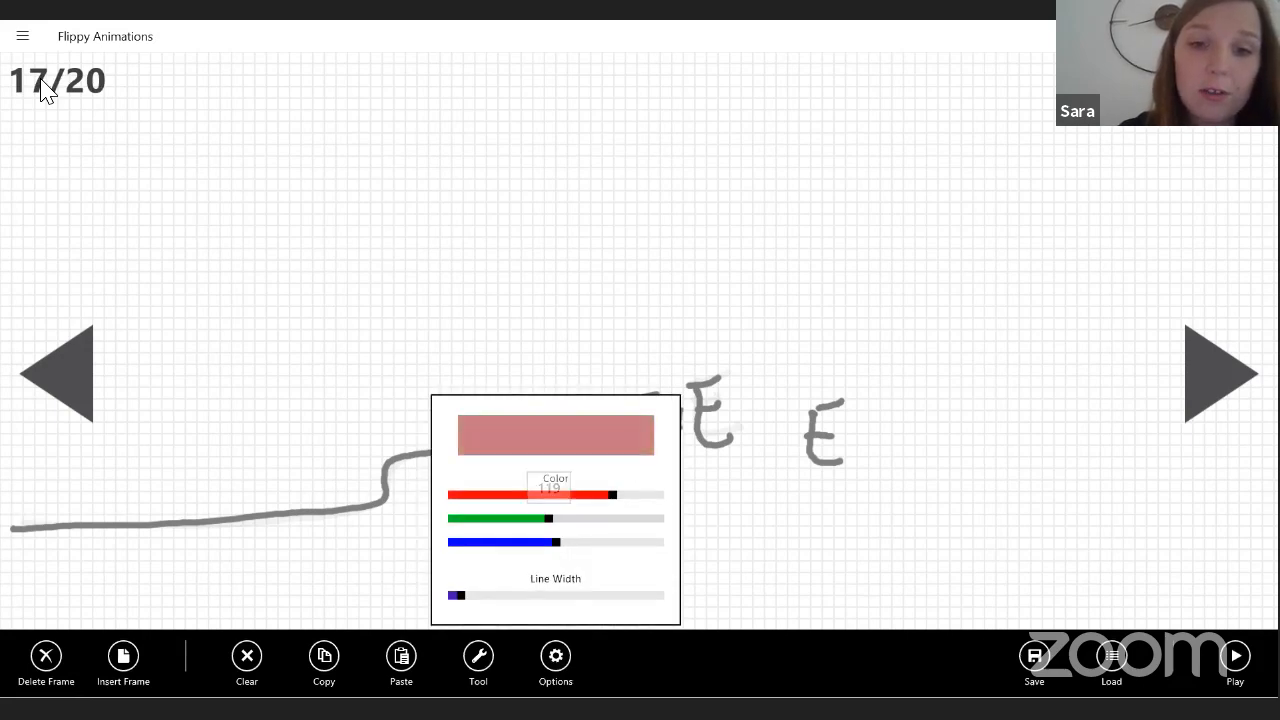
{"action": "left_click", "coordinate": [780, 540]}
{"action": "mouse_move", "coordinate": [407, 471]}
{"action": "left_mouse_down"}
{"action": "mouse_move", "coordinate": [584, 444]}
{"action": "mouse_move", "coordinate": [405, 485]}
{"action": "mouse_move", "coordinate": [497, 486]}
{"action": "left_mouse_up"}
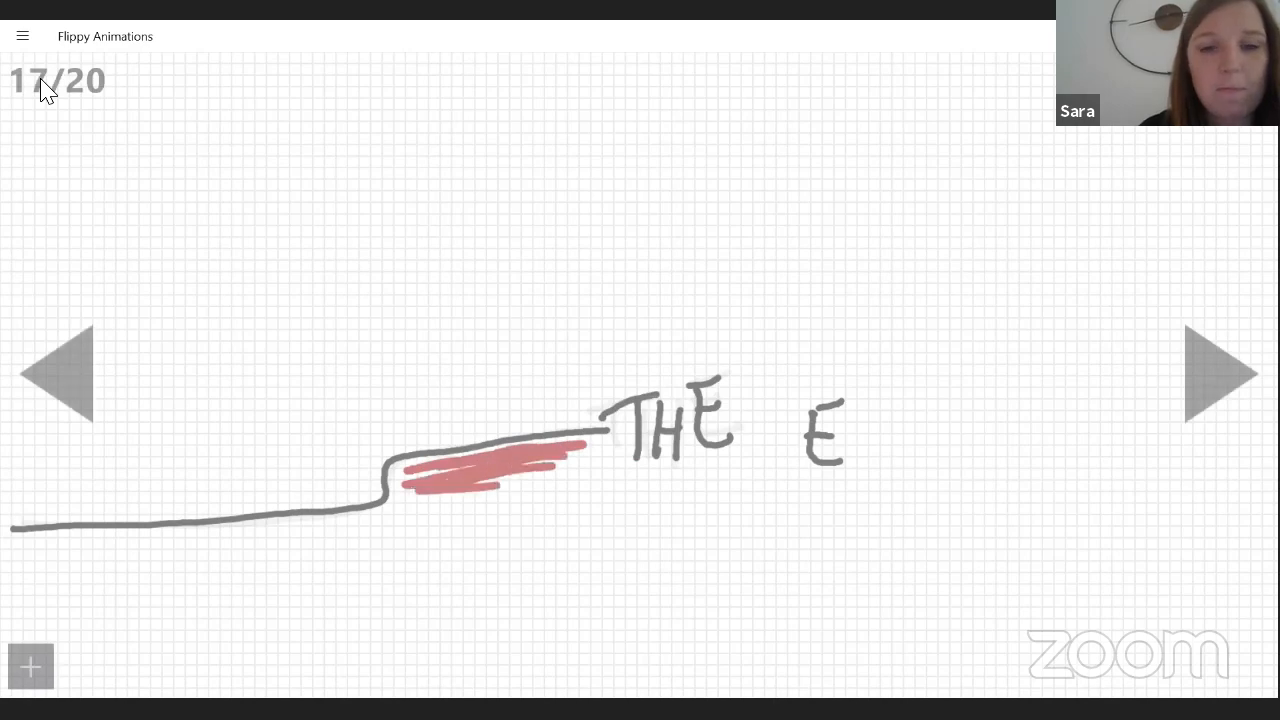
Play the animation with the coloured frames and readjust its playback frame rate twice while it runs.
{"action": "left_click", "coordinate": [20, 38]}
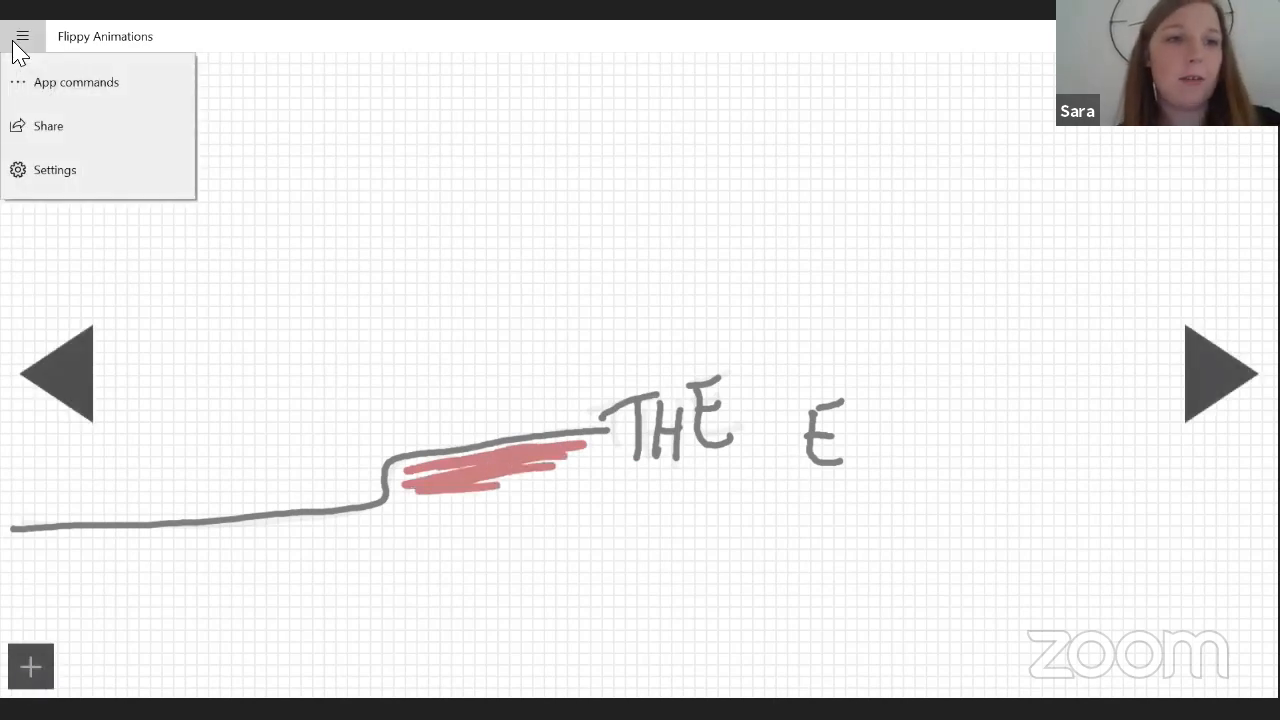
{"action": "left_click", "coordinate": [44, 86]}
{"action": "left_click", "coordinate": [1235, 656]}
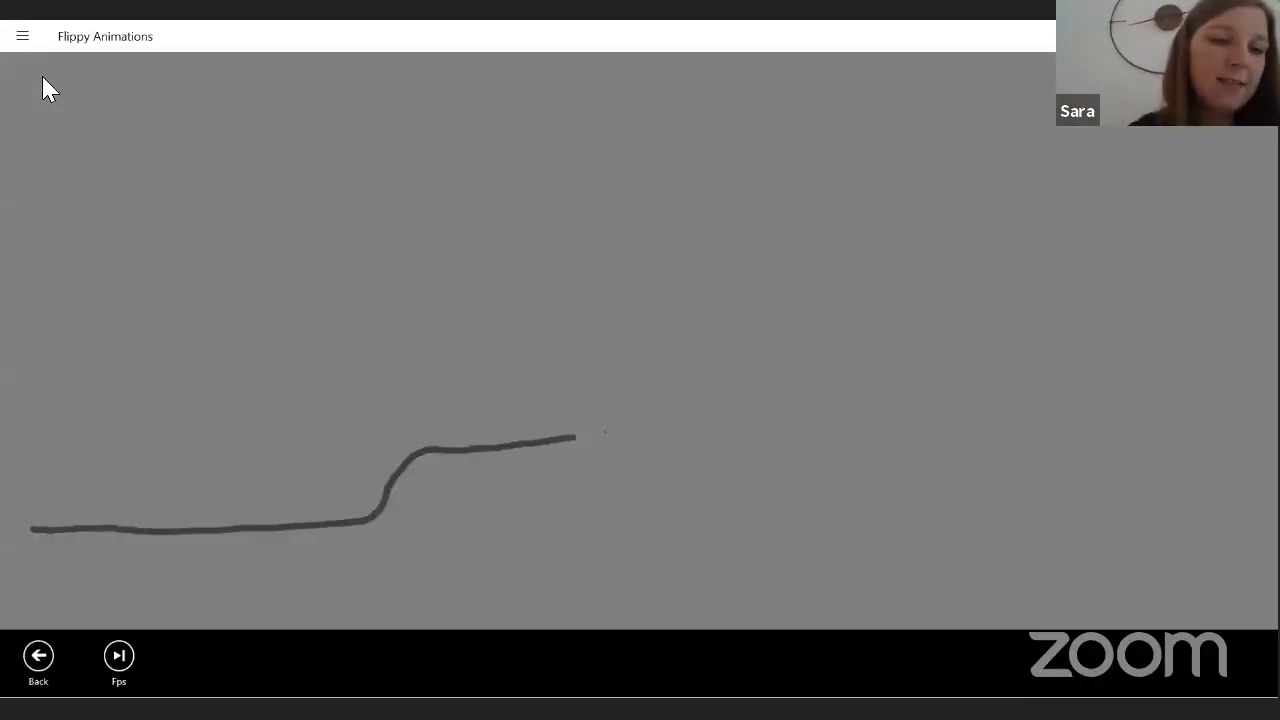
{"action": "left_click", "coordinate": [119, 656]}
{"action": "left_click", "coordinate": [50, 595]}
{"action": "left_click", "coordinate": [43, 78]}
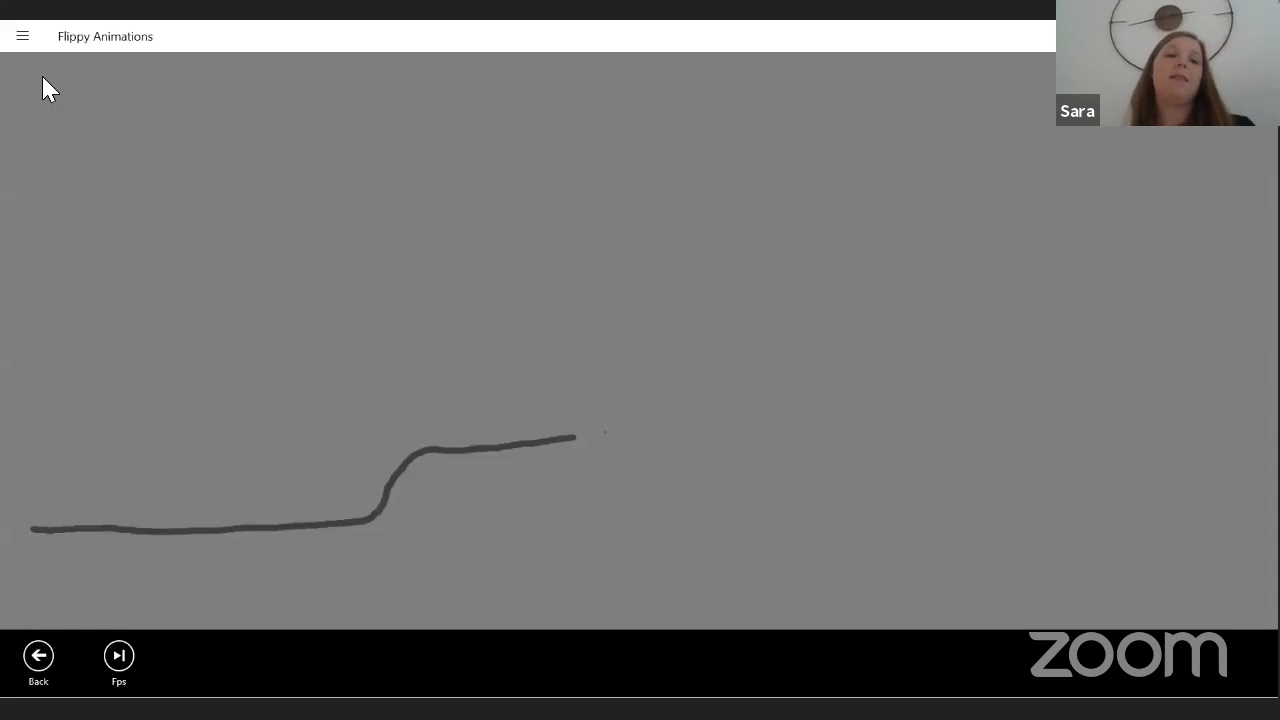
{"action": "left_click", "coordinate": [119, 656]}
{"action": "left_click", "coordinate": [39, 595]}
{"action": "left_click", "coordinate": [43, 78]}
{"action": "left_click", "coordinate": [43, 78]}
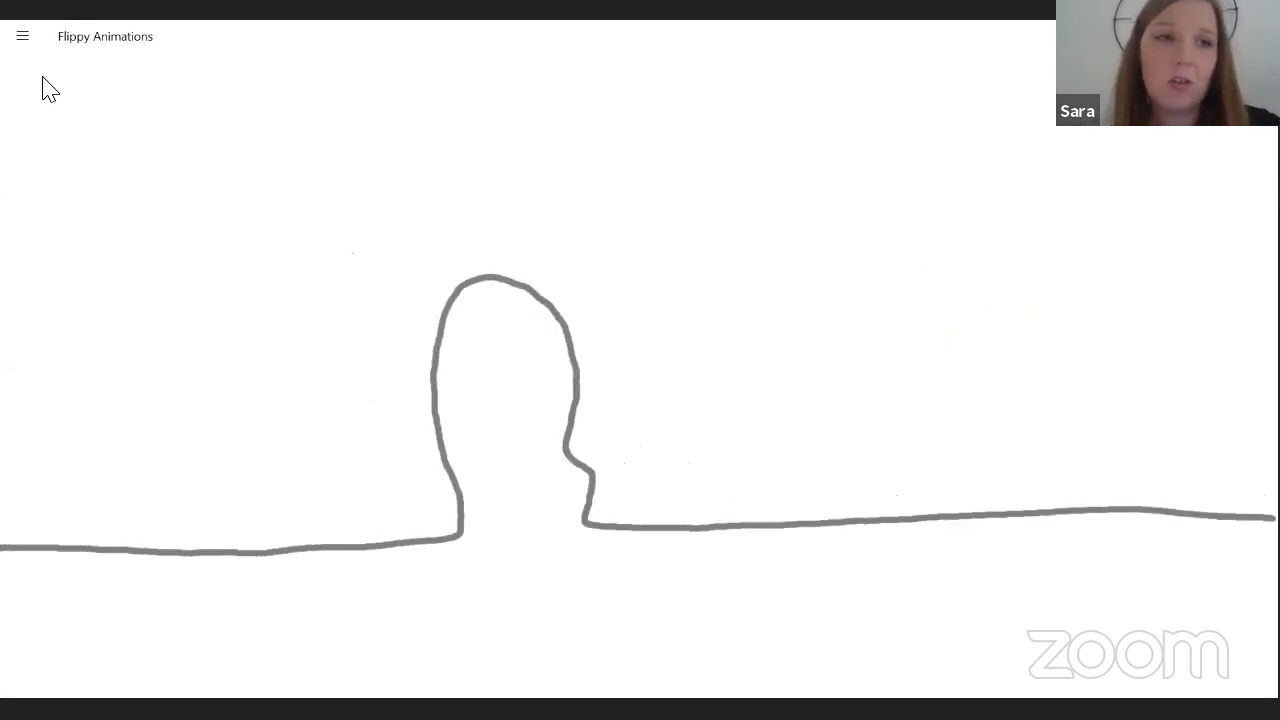
Stop the animation playback and return to editing frame 17.
{"action": "left_click", "coordinate": [18, 37]}
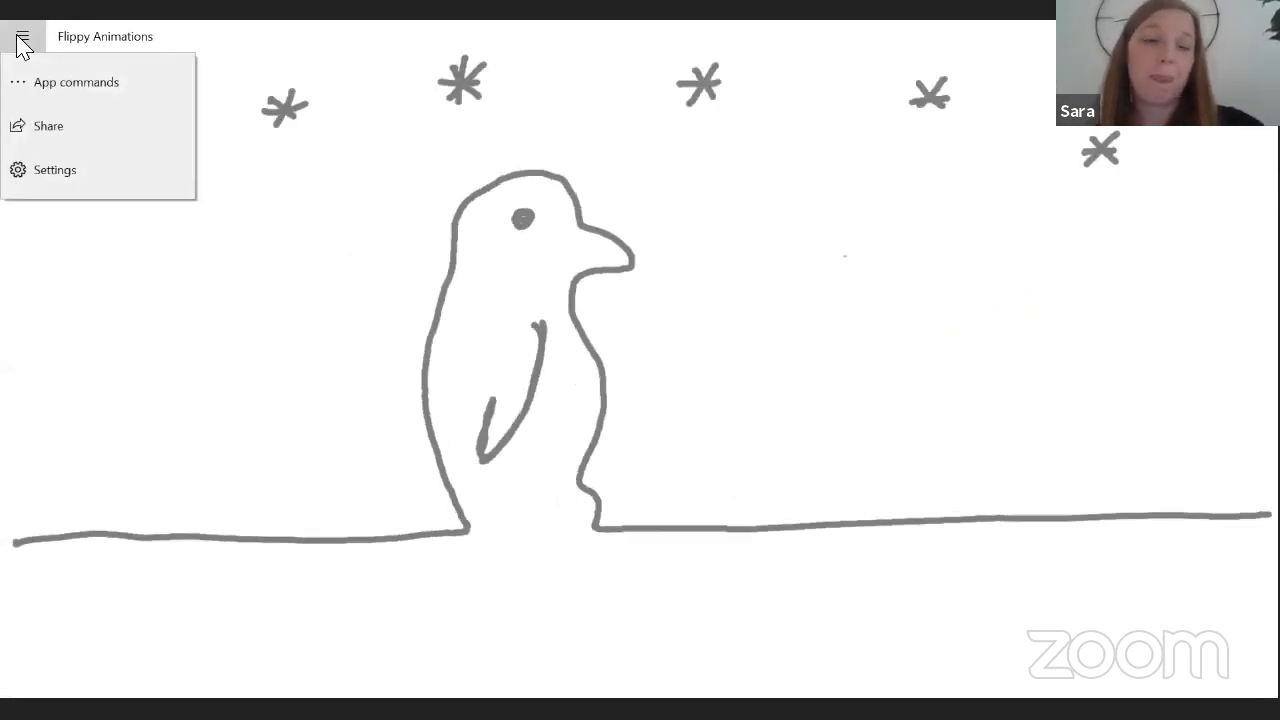
{"action": "left_click", "coordinate": [76, 82]}
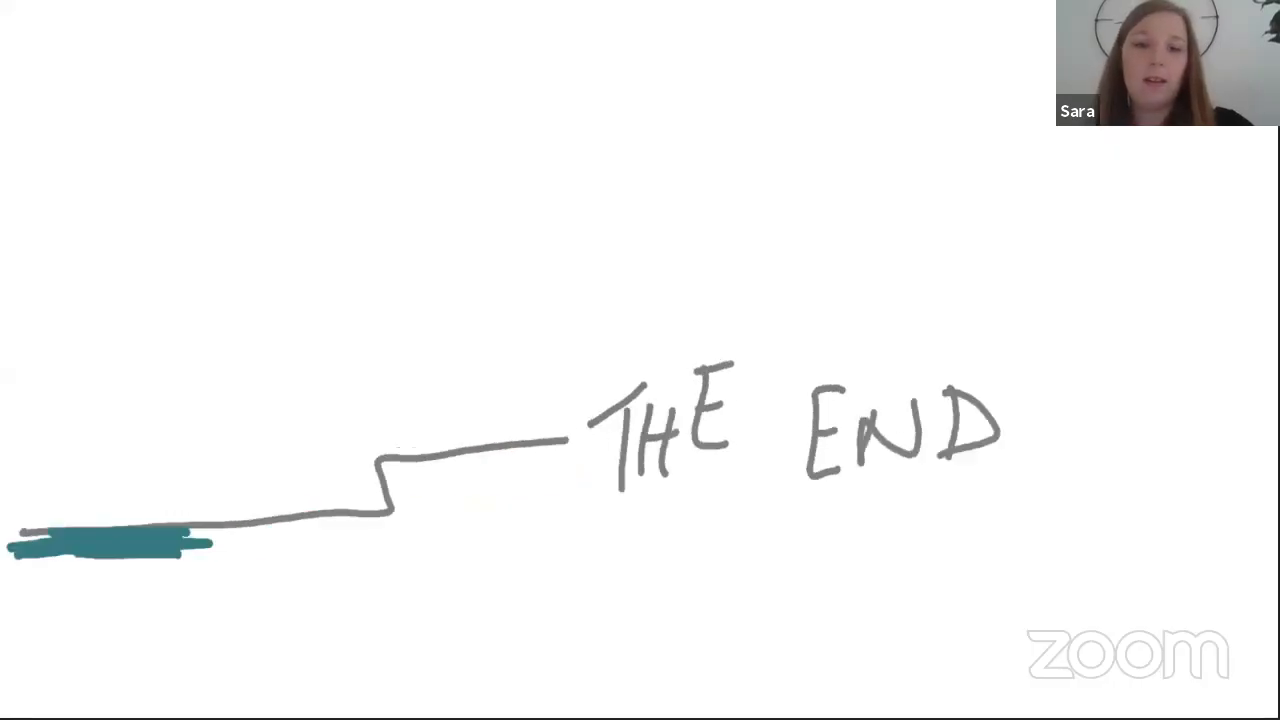
{"action": "right_click", "coordinate": [366, 237]}
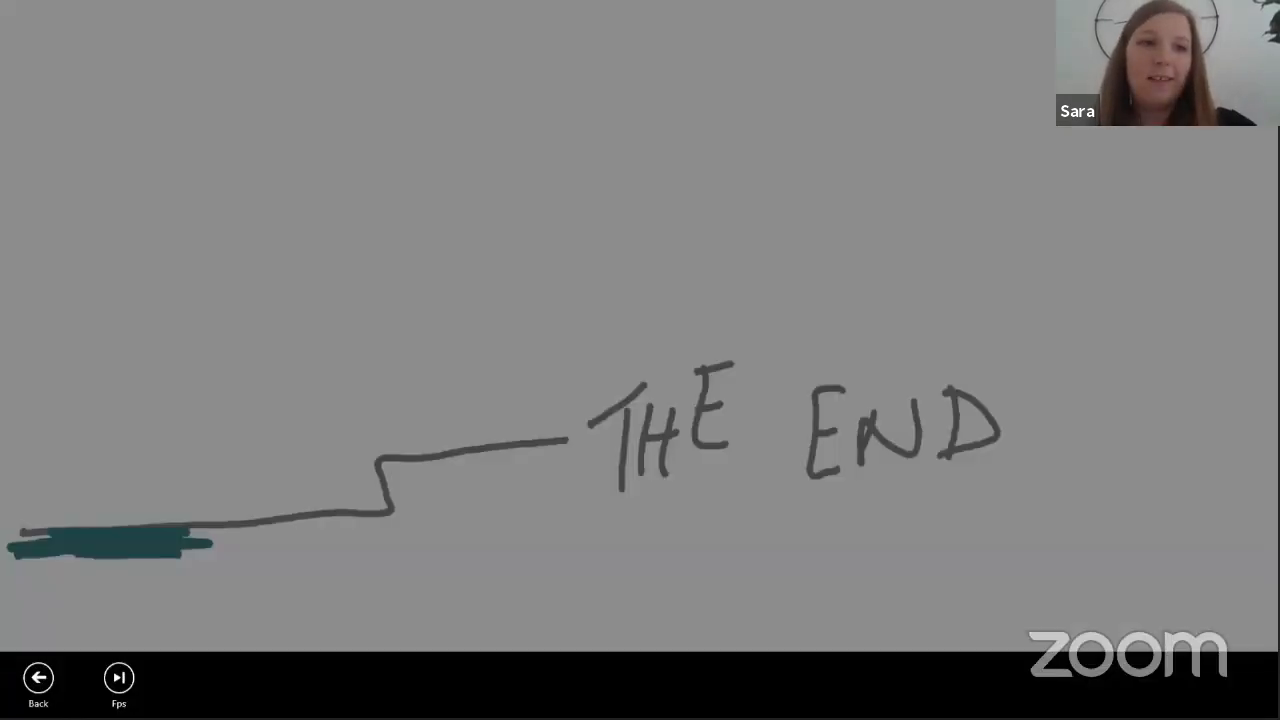
{"action": "left_click", "coordinate": [38, 677]}
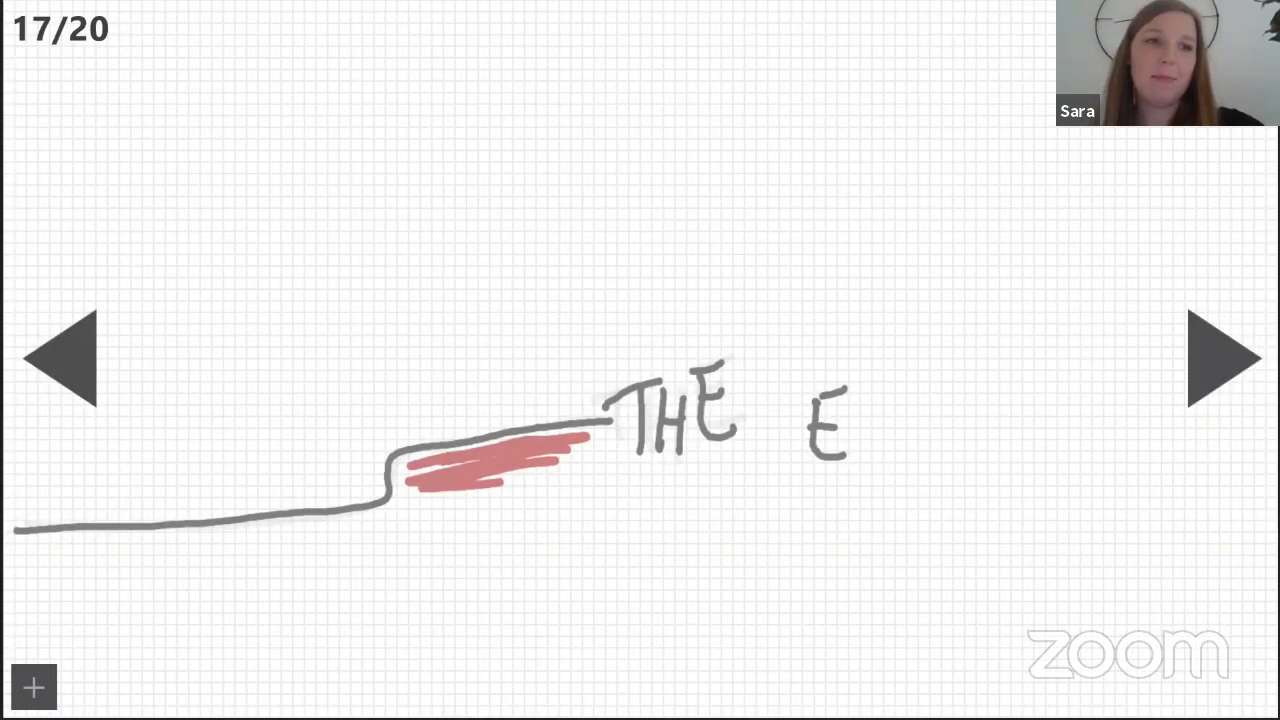
Look at the page for opening a saved project, and return to frame 17 without loading one.
{"action": "left_click", "coordinate": [34, 687]}
{"action": "left_click", "coordinate": [54, 135]}
{"action": "left_click", "coordinate": [31, 687]}
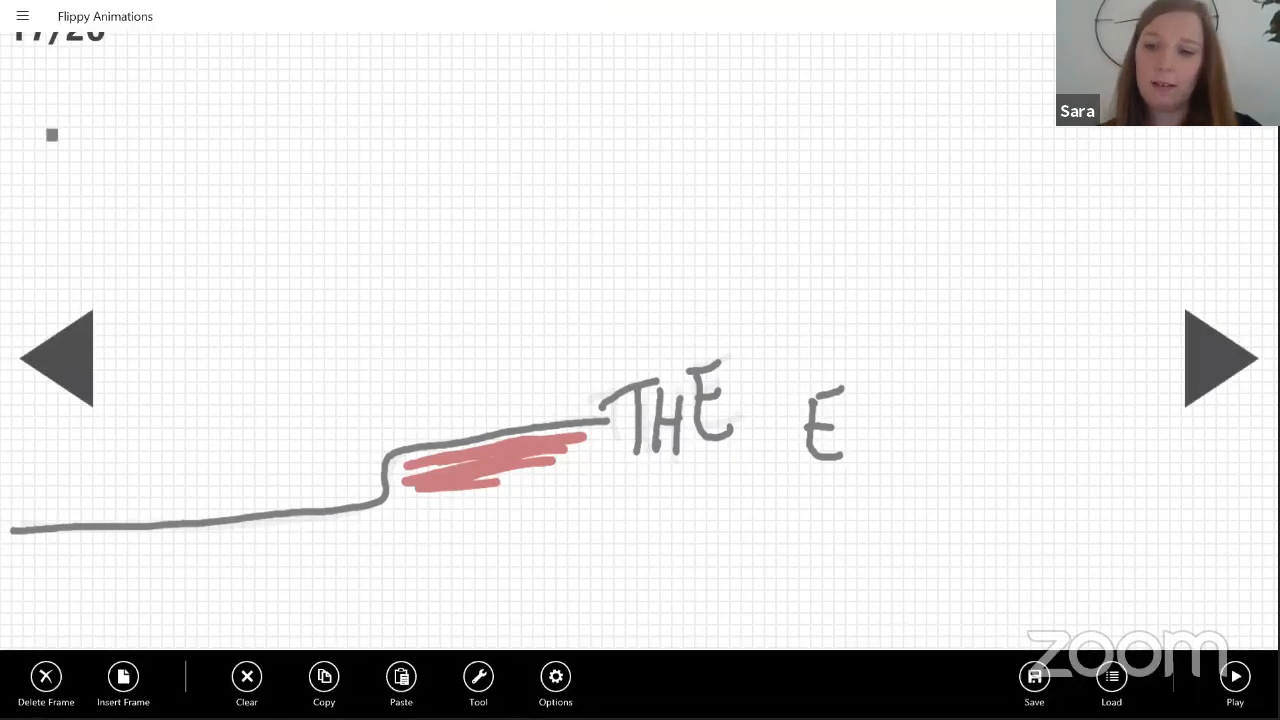
{"action": "left_click", "coordinate": [1111, 677]}
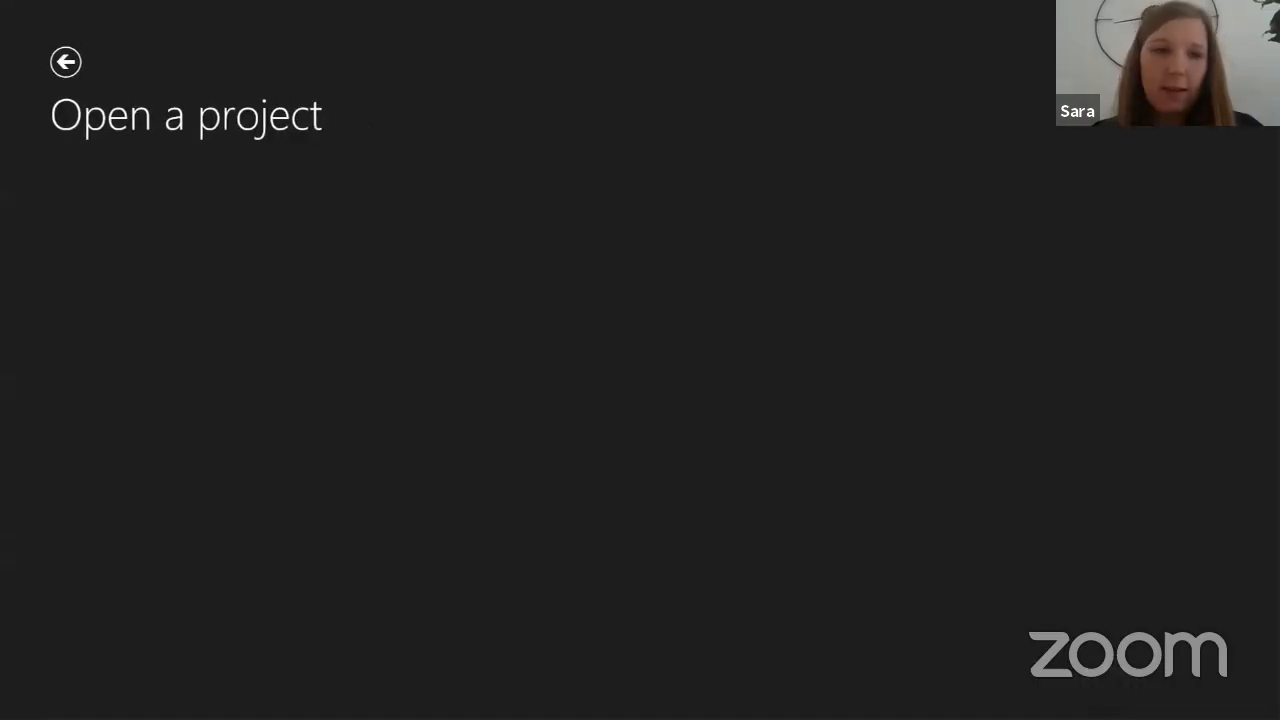
{"action": "left_click", "coordinate": [62, 62]}
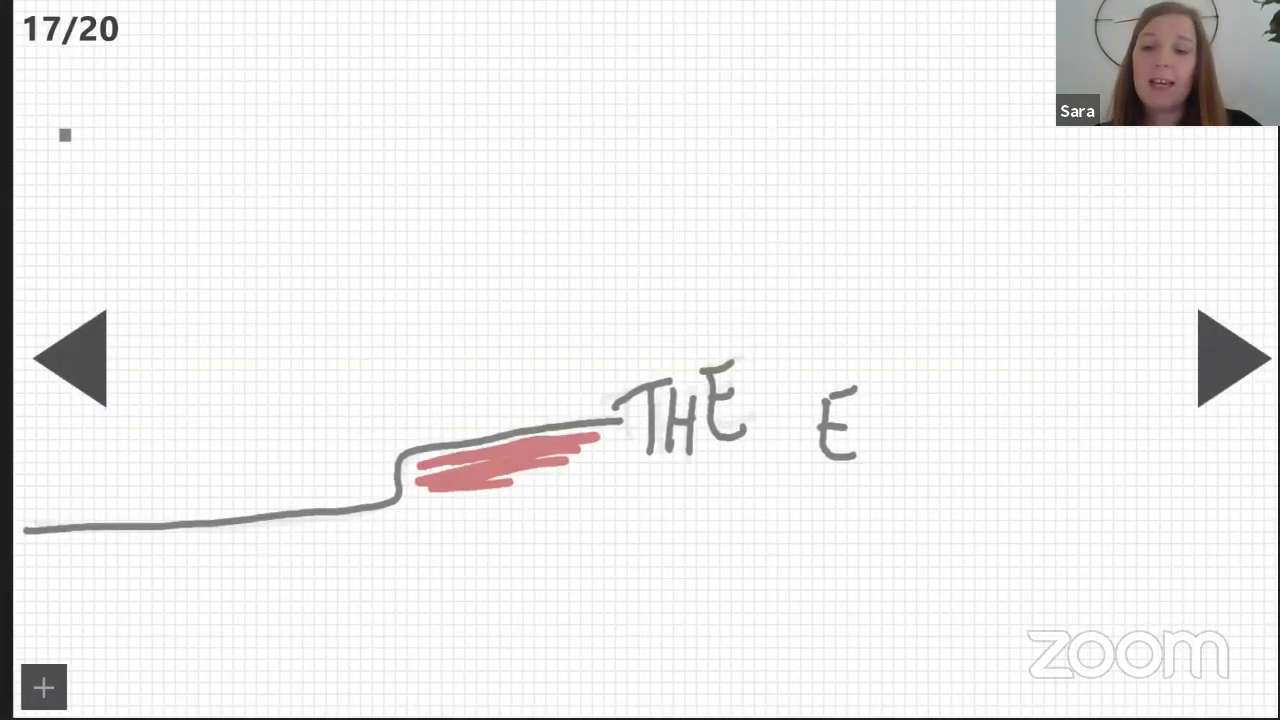
Look through the ready-made picture collection on frame 17 and close it without inserting a picture.
{"action": "left_click_drag", "start_coordinate": [1110, 714], "coordinate": [1138, 676]}
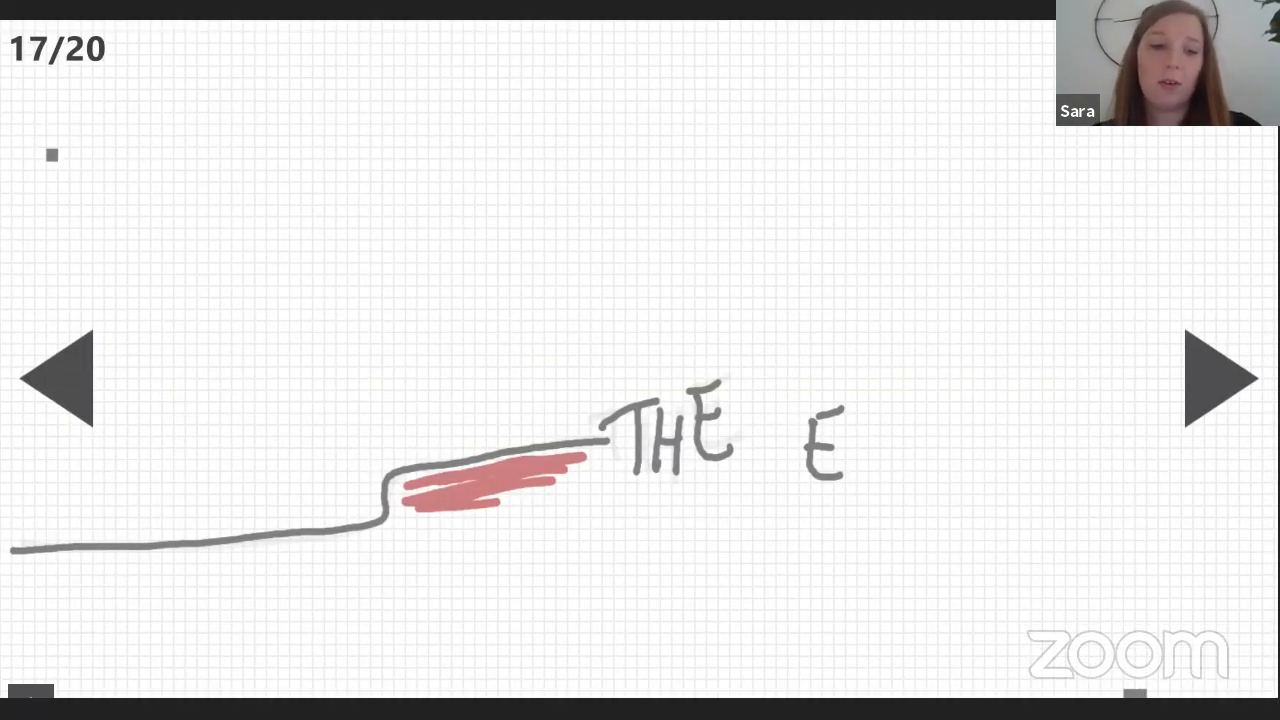
{"action": "left_click", "coordinate": [1060, 644]}
{"action": "left_click", "coordinate": [31, 690]}
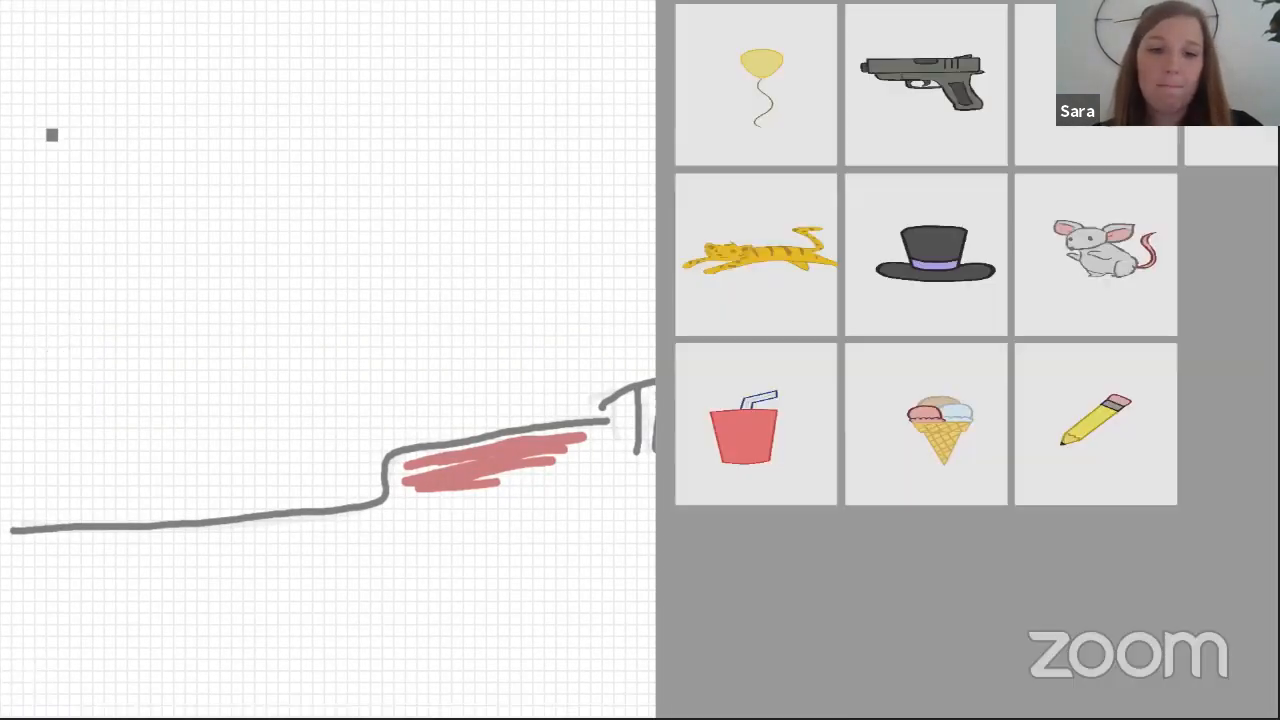
{"action": "left_click", "coordinate": [63, 640]}
{"action": "left_click", "coordinate": [63, 649]}
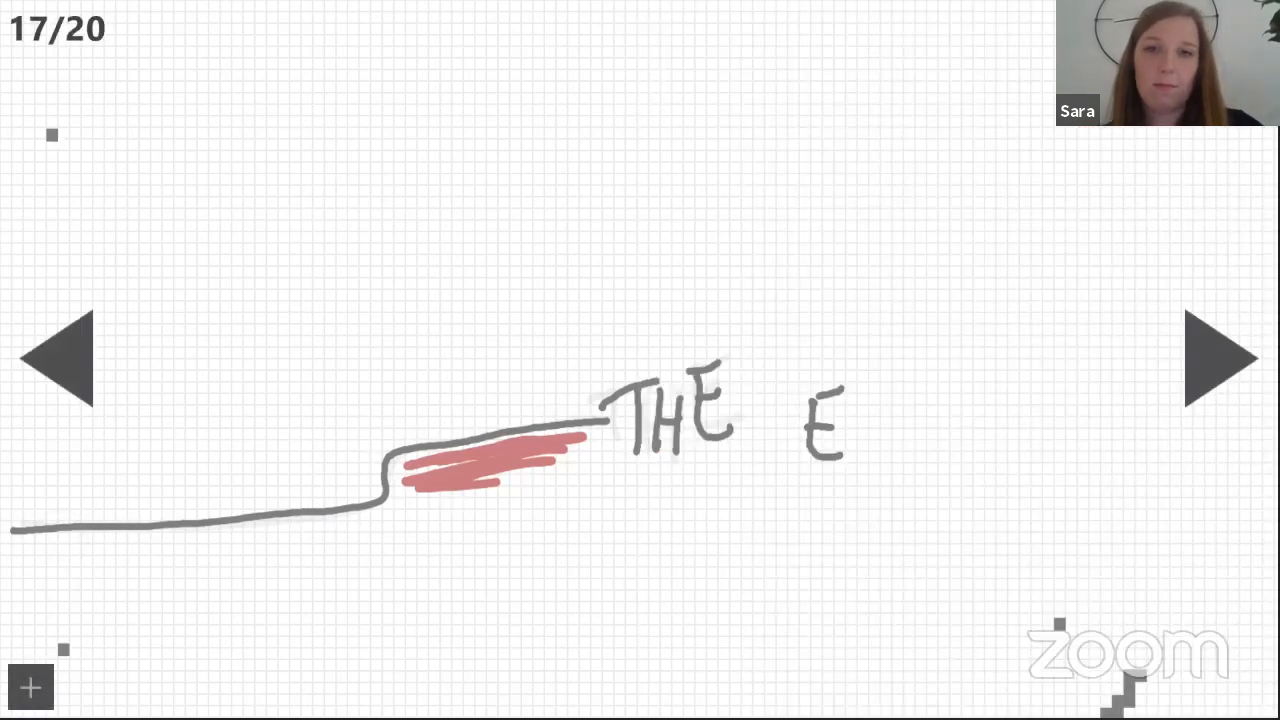
Choose to save the animation as a gif and start saving the file.
{"action": "key", "text": "super+z"}
{"action": "left_click", "coordinate": [1034, 677]}
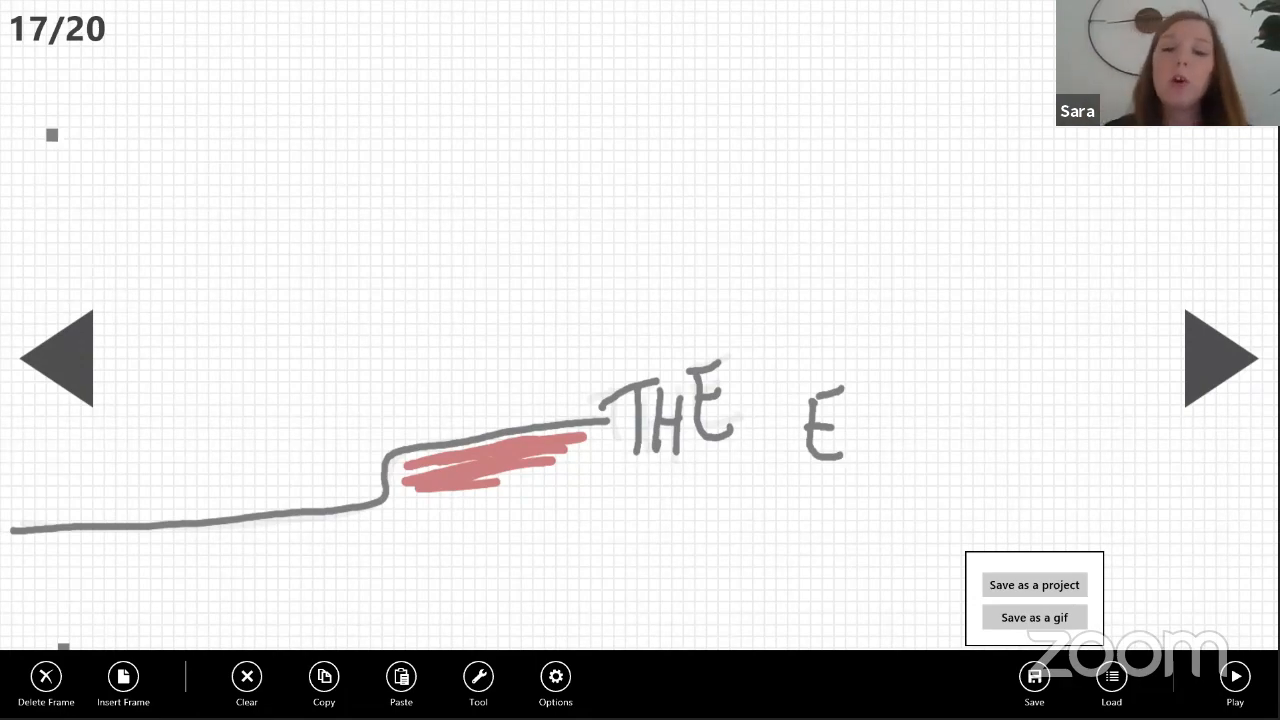
{"action": "left_click", "coordinate": [1034, 617]}
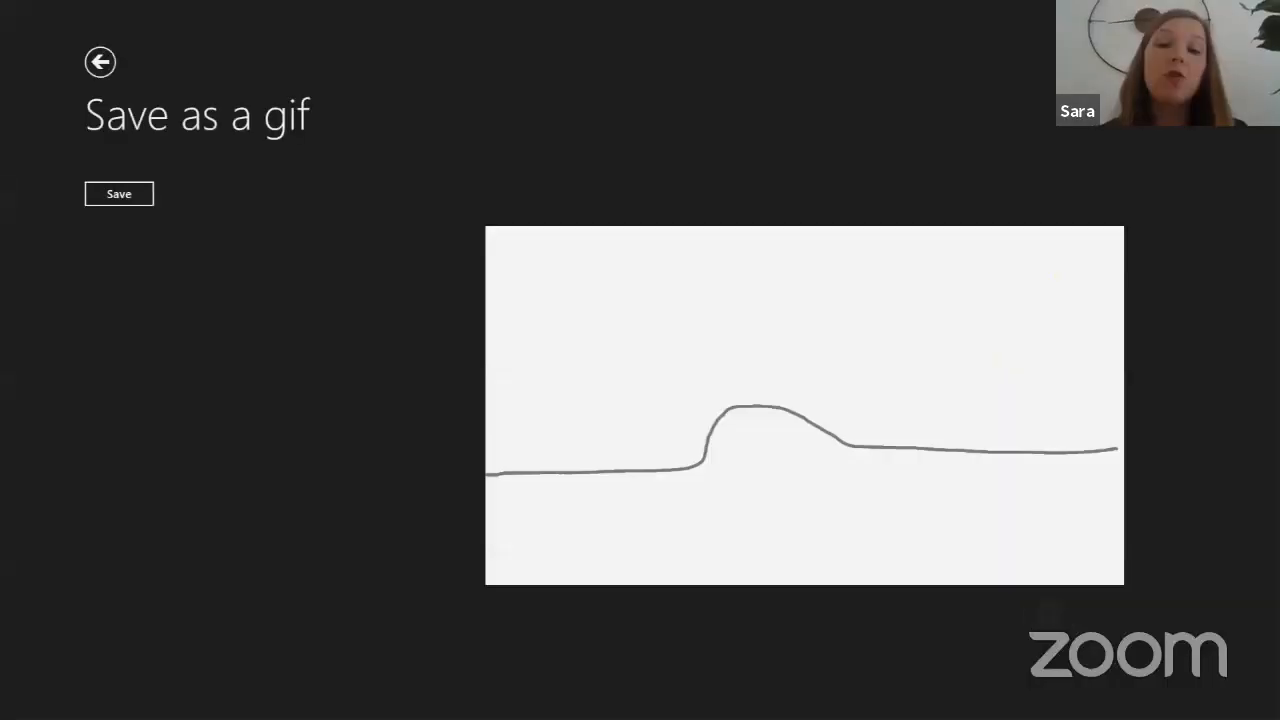
{"action": "left_click", "coordinate": [81, 194]}
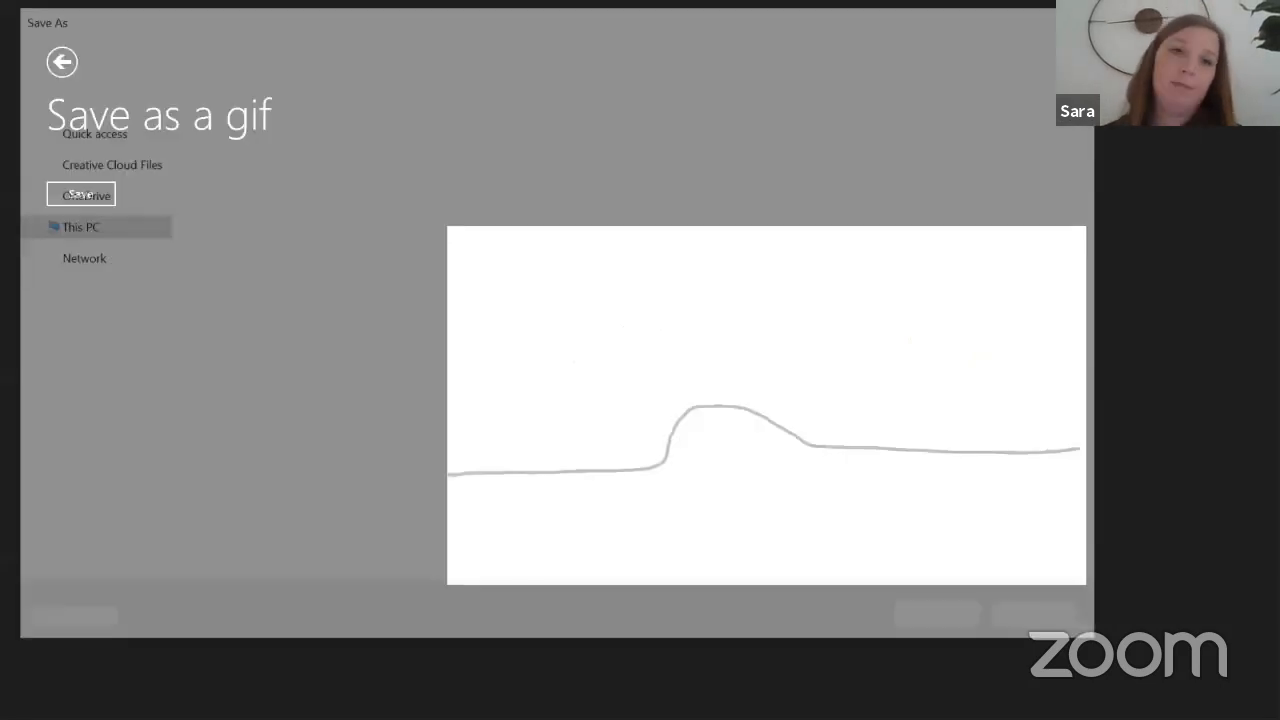